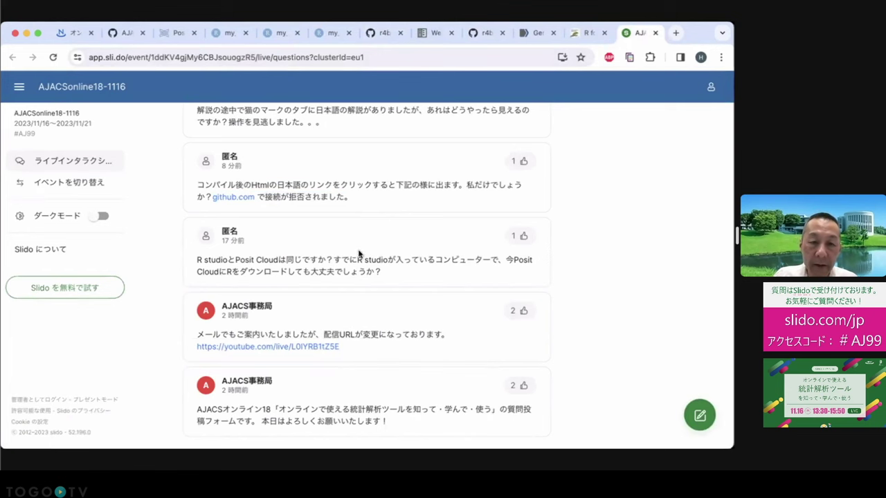
# - Read the Slido question about RStudio and Posit Cloud, highlighting the phrase "Rをダウンロードして"
pyautogui.scroll(-2, 409, 242)
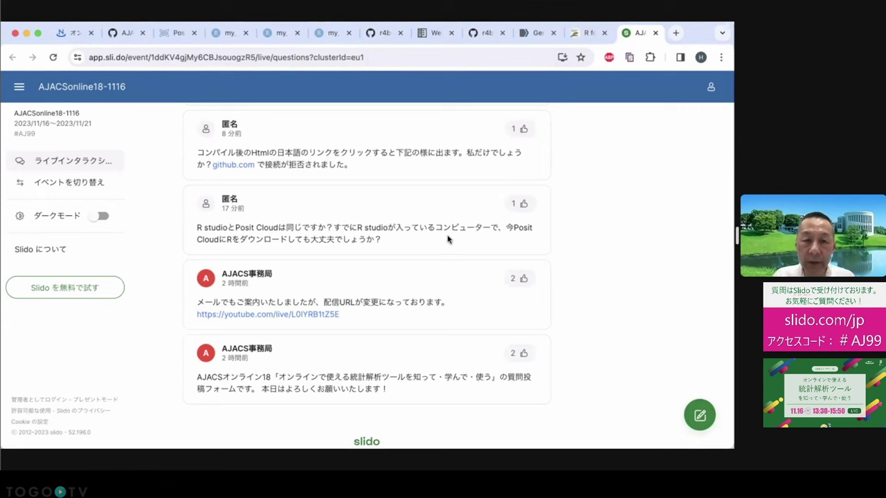
pyautogui.doubleClick(230, 240)
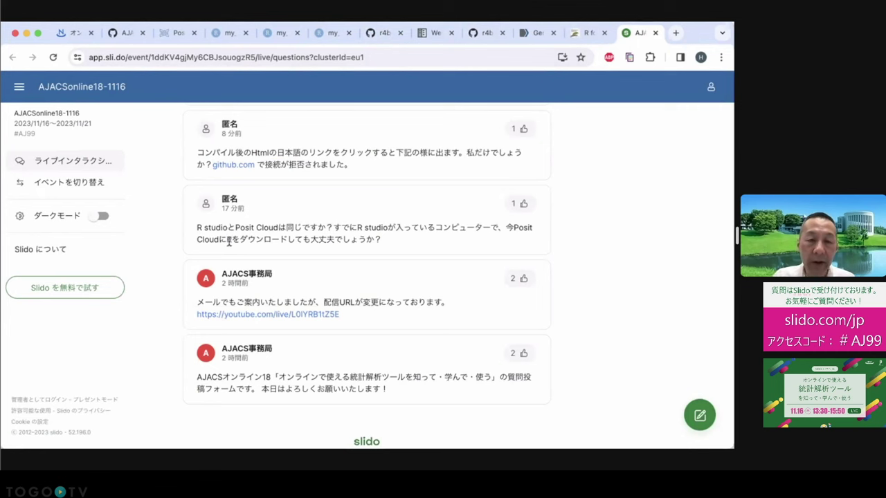
pyautogui.moveTo(229, 228); pyautogui.dragTo(303, 238)
# - Switch to Posit Cloud to examine the package installation lines in my_0_setup.R, and return to the Slido question about downloading R
pyautogui.click(228, 38)
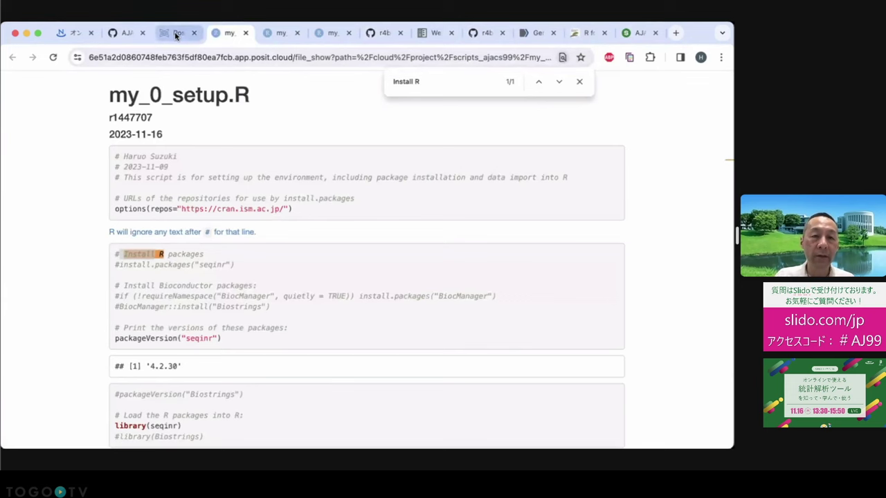
pyautogui.click(175, 33)
pyautogui.click(169, 144)
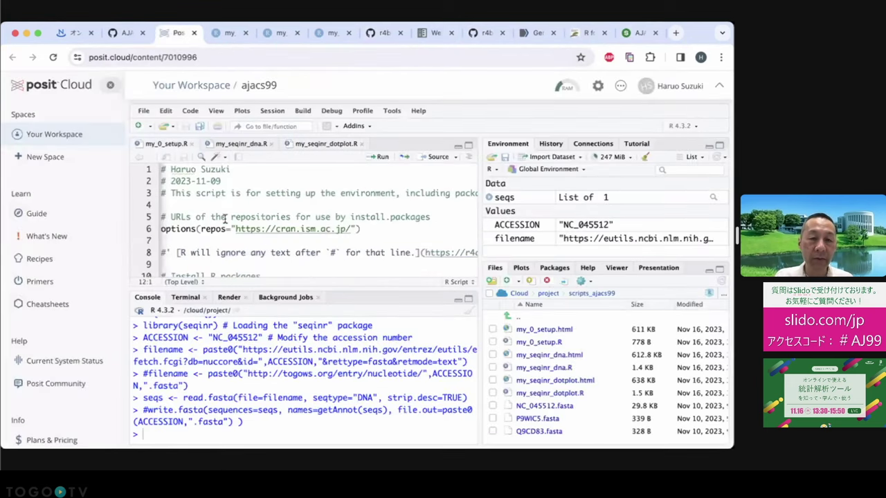
pyautogui.scroll(-2, 263, 230)
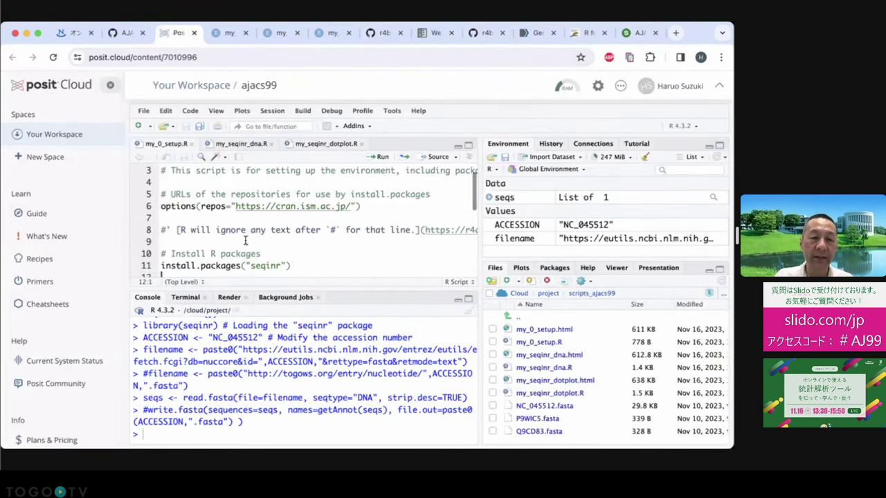
pyautogui.scroll(-1, 263, 230)
pyautogui.moveTo(296, 249); pyautogui.dragTo(294, 209)
pyautogui.scroll(-3, 300, 243)
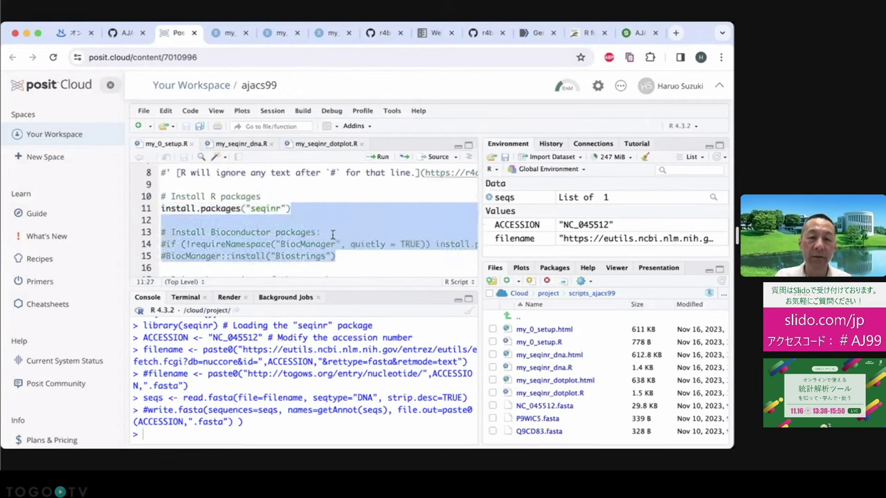
pyautogui.scroll(4, 294, 208)
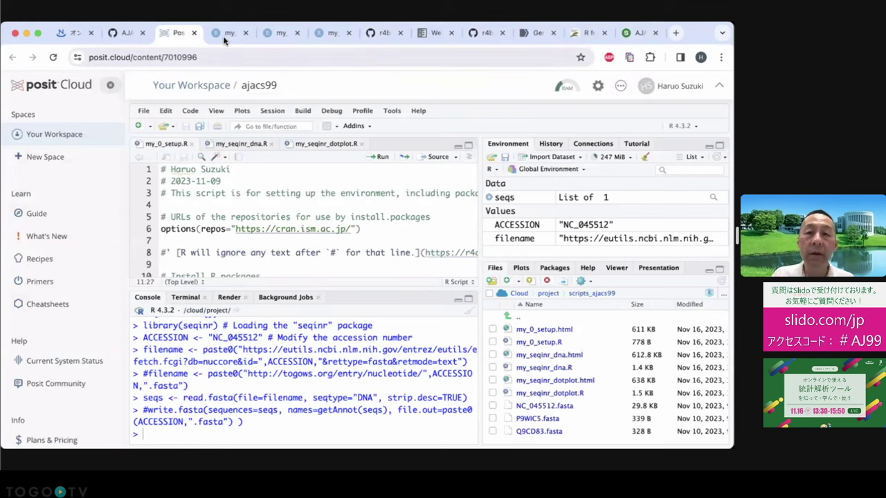
pyautogui.click(633, 33)
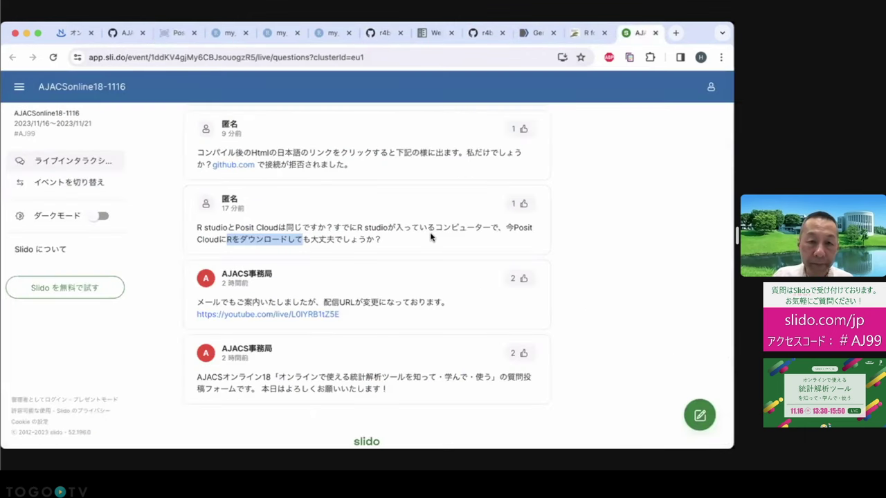
pyautogui.scroll(-1, 430, 237)
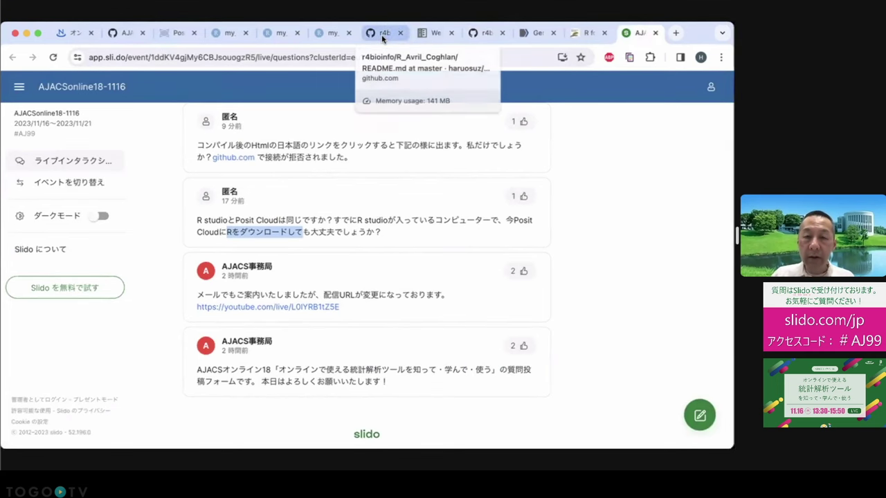
# - Close the my_seqinr_dotplot.R report and the reference pages beside it, including the r4bioinfo README pages, and show the my_seqinr_dna.R report
pyautogui.click(383, 36)
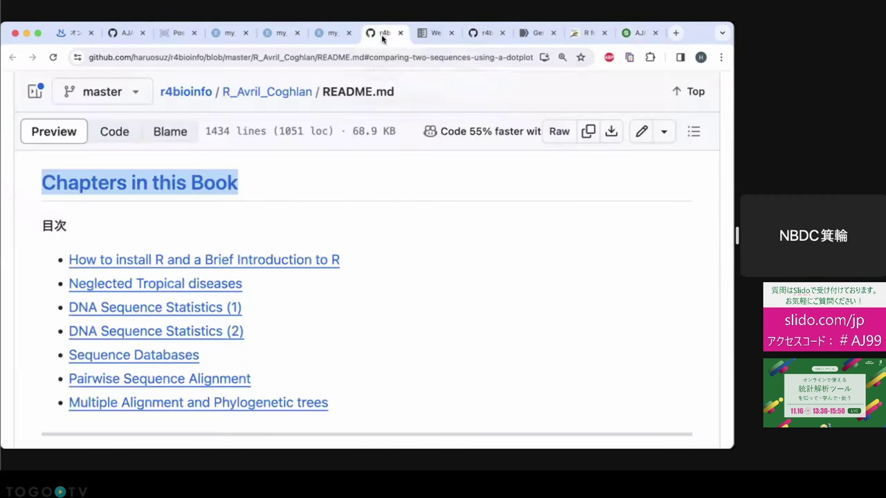
pyautogui.click(333, 36)
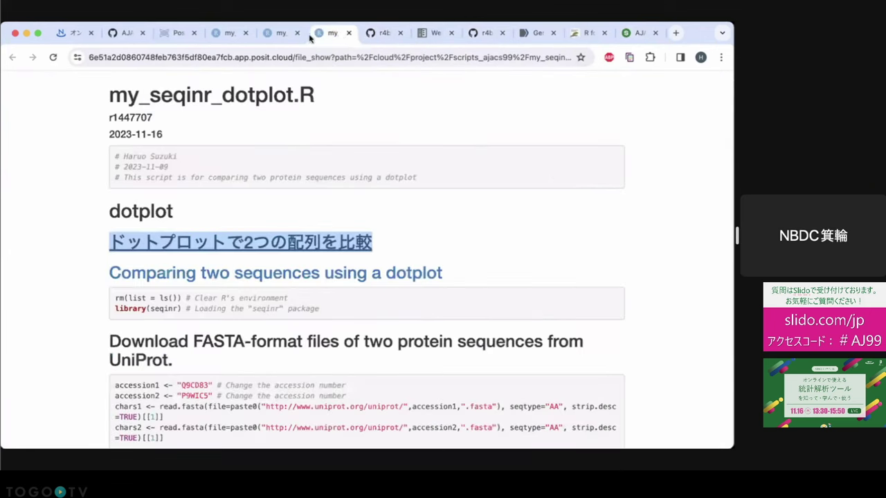
pyautogui.click(348, 34)
pyautogui.click(348, 33)
pyautogui.click(348, 34)
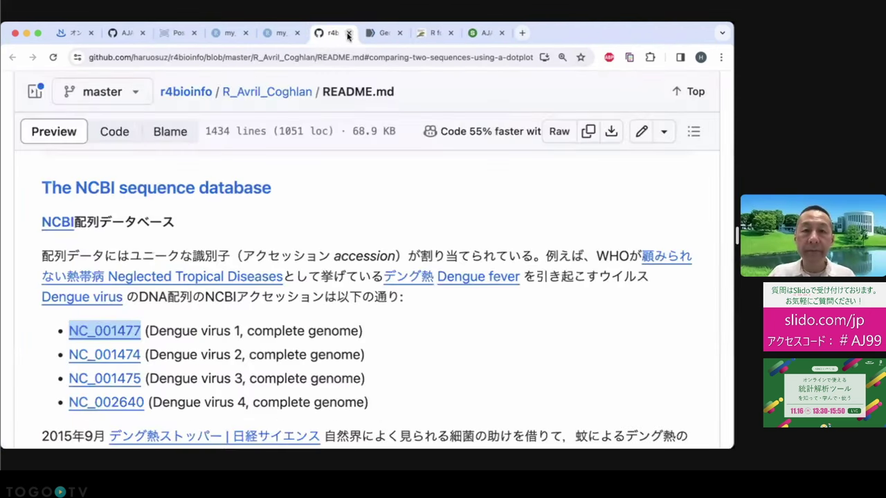
pyautogui.click(349, 33)
pyautogui.click(280, 32)
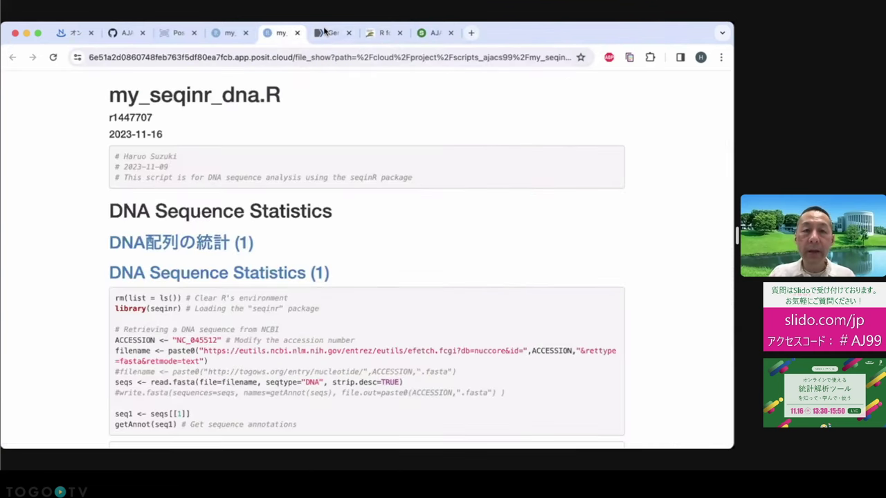
# - Switch to the NCBI Genome results for sars-cov-2 and go back through the visited pages to the NCBI home page
pyautogui.click(331, 32)
pyautogui.hscroll(-5, 343, 210)
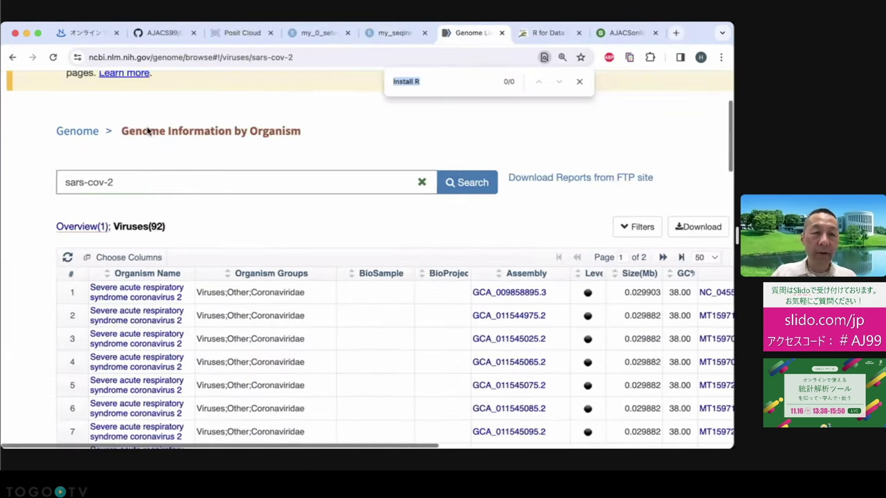
pyautogui.click(12, 57)
pyautogui.click(12, 58)
pyautogui.click(12, 57)
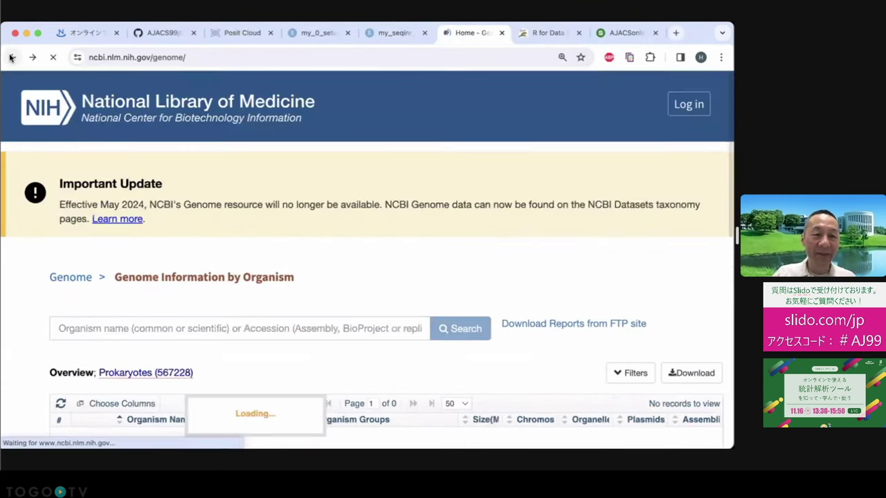
pyautogui.click(13, 58)
pyautogui.click(12, 58)
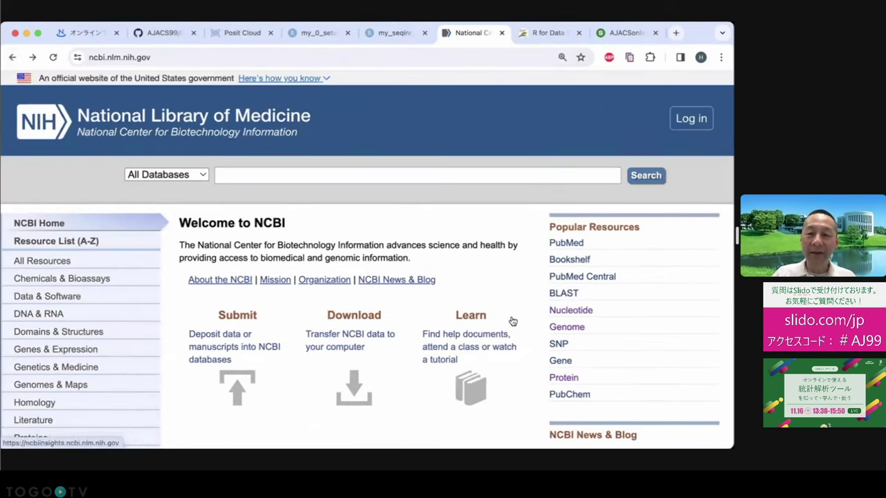
# - Go forward through the NCBI Genome page to the Genome Information by Organism overview and highlight its line of organism categories
pyautogui.click(33, 57)
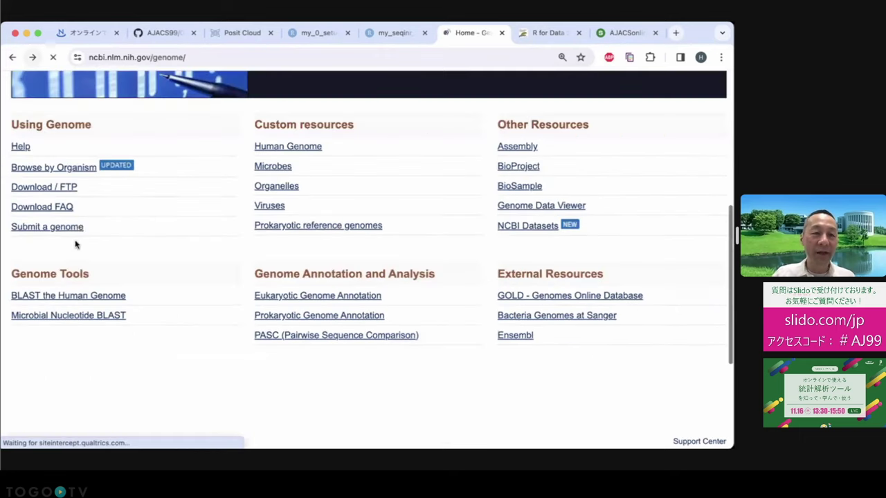
pyautogui.scroll(-5, 73, 182)
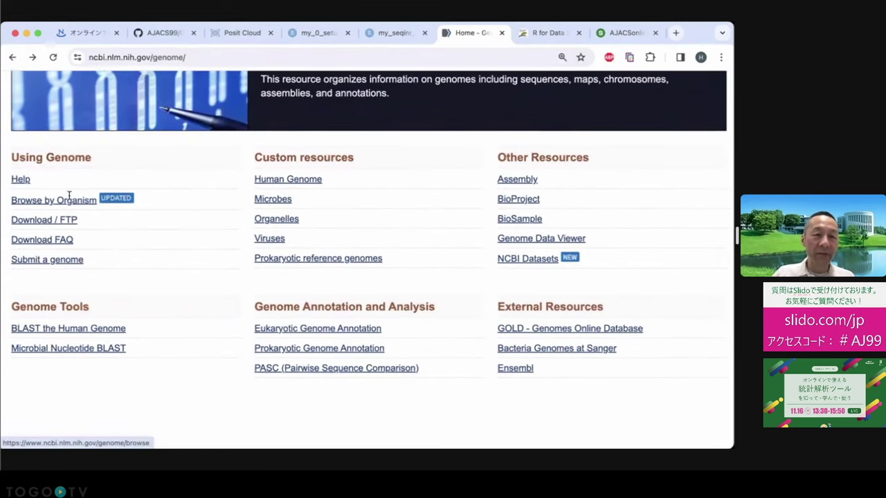
pyautogui.click(32, 59)
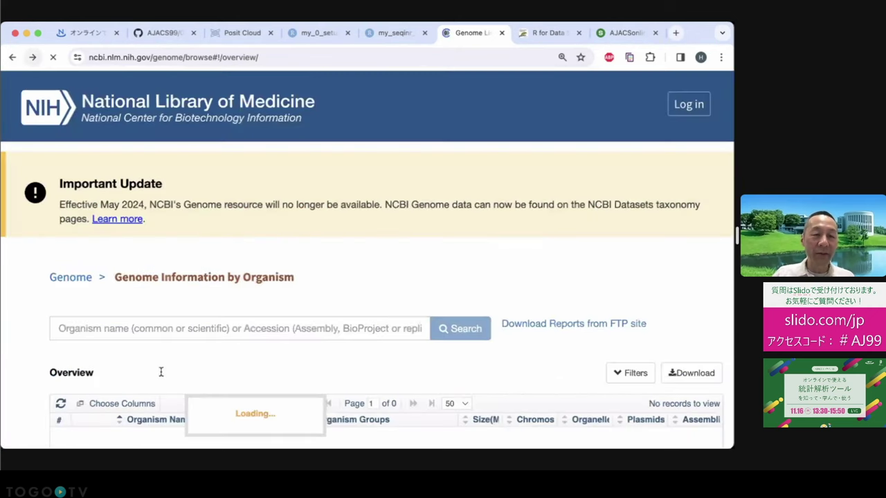
pyautogui.scroll(-2, 139, 332)
pyautogui.scroll(-2, 117, 322)
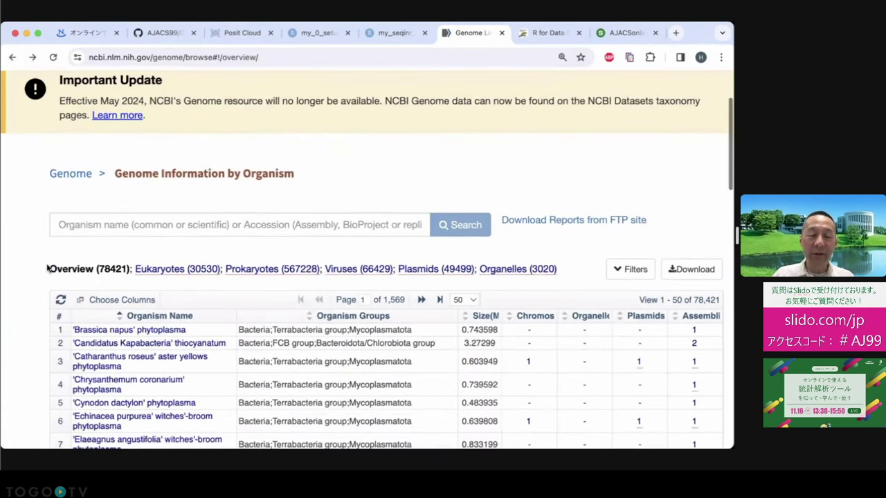
pyautogui.moveTo(214, 285); pyautogui.dragTo(103, 256)
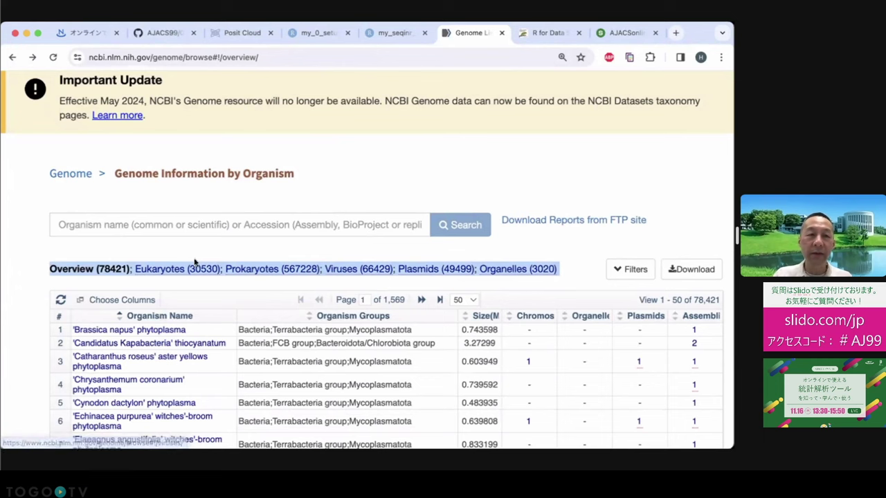
pyautogui.click(91, 229)
# - Show the virus genomes found for sars-cov-2 and examine the table's Assembly, Replicons, Host and Release Date columns
pyautogui.click(36, 58)
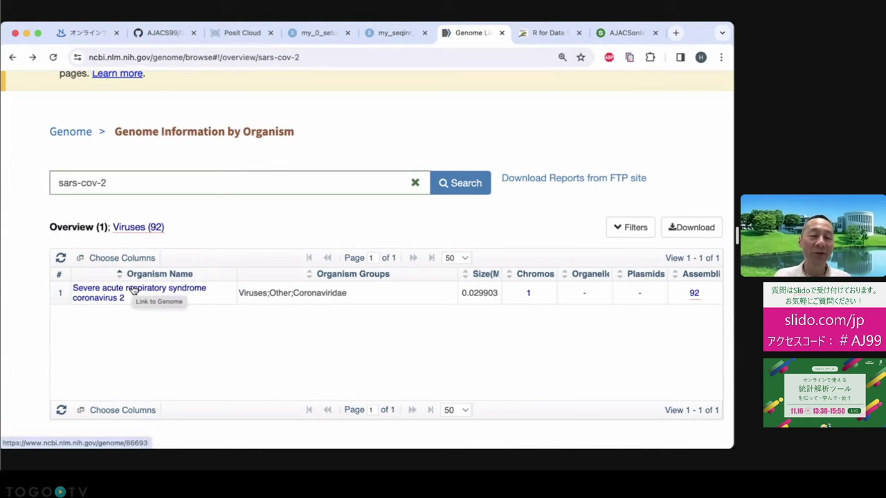
pyautogui.click(145, 229)
pyautogui.scroll(-5, 205, 299)
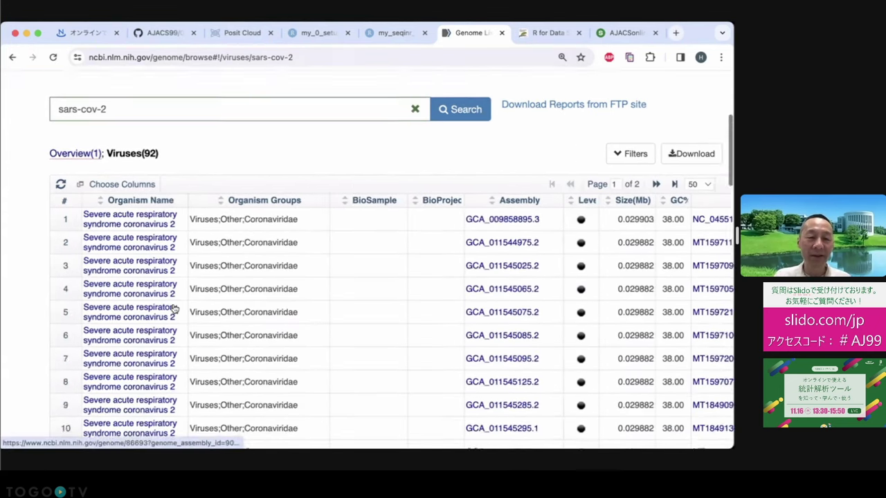
pyautogui.scroll(4, 174, 311)
pyautogui.hscroll(3, 376, 307)
pyautogui.hscroll(10, 390, 306)
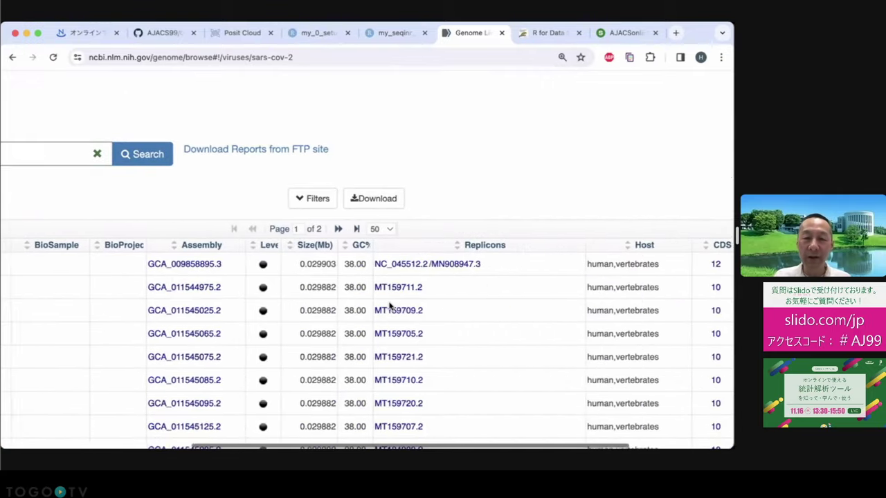
pyautogui.hscroll(-13, 390, 306)
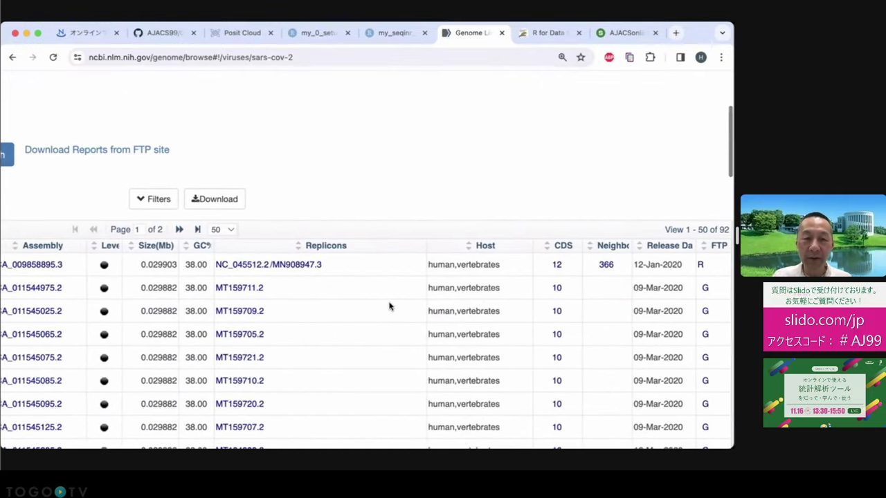
pyautogui.hscroll(13, 389, 307)
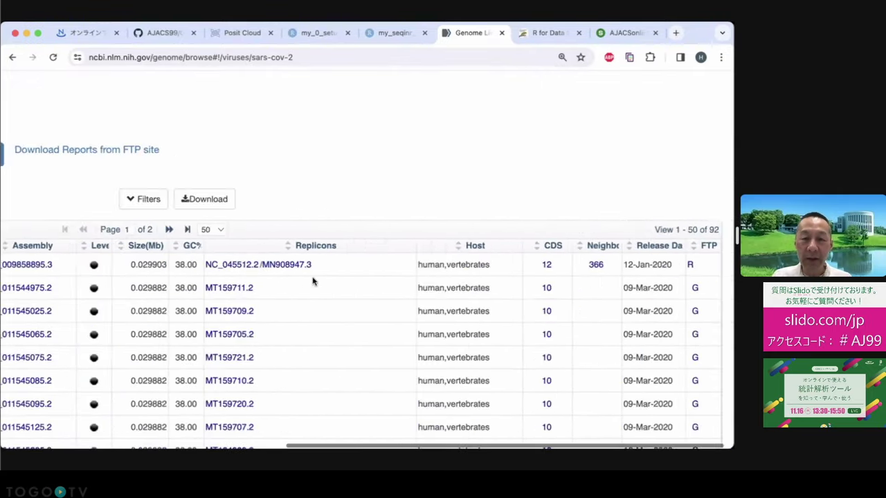
# - Open the NC_045512.2 nucleotide record from the first row's Replicons entry in a new tab
pyautogui.rightClick(254, 270)
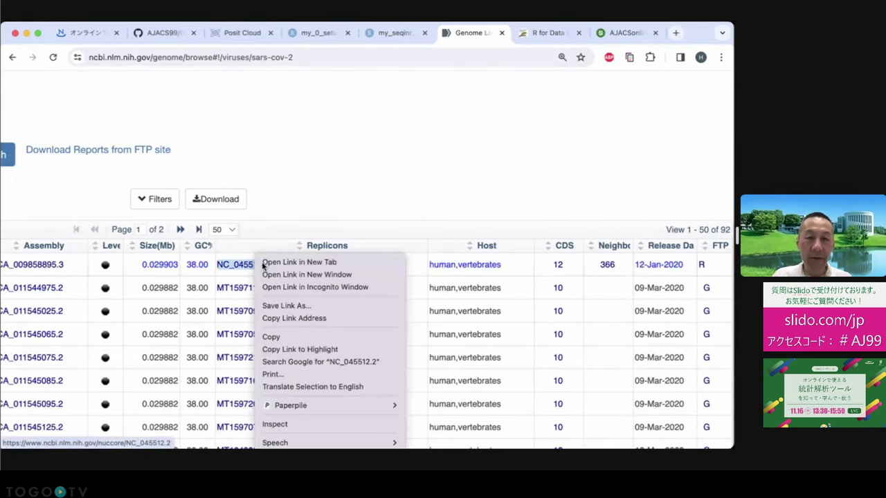
pyautogui.click(284, 260)
pyautogui.click(485, 35)
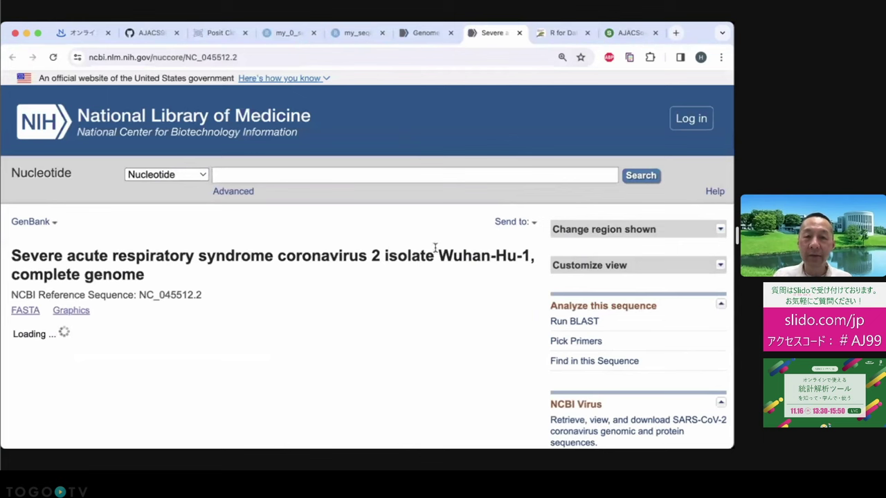
# - Highlight the Wuhan-Hu-1 isolate name, copy the accession NC_045512 from the GenBank record, and close the record
pyautogui.moveTo(436, 251); pyautogui.dragTo(443, 273)
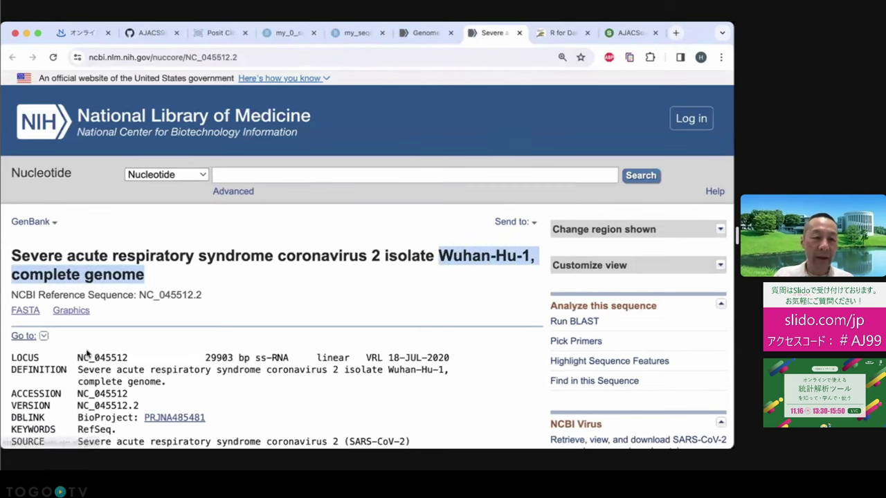
pyautogui.moveTo(78, 393); pyautogui.dragTo(136, 395)
pyautogui.press('super+c')
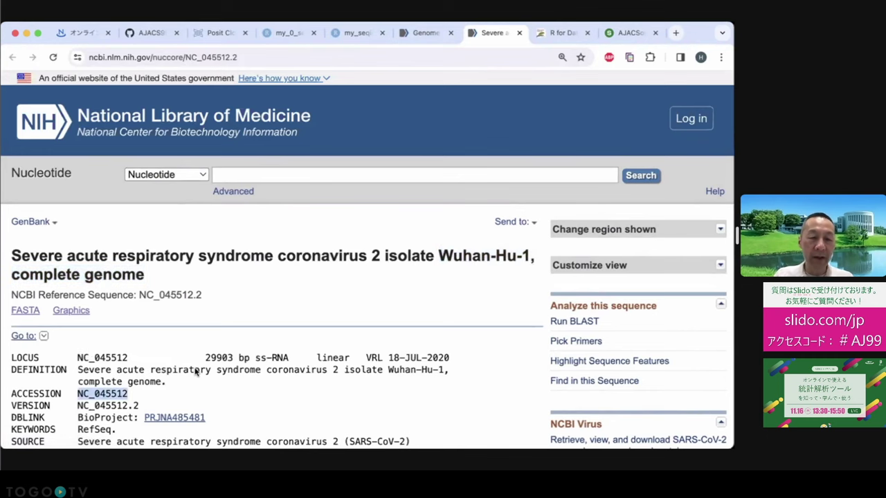
pyautogui.press('super+w')
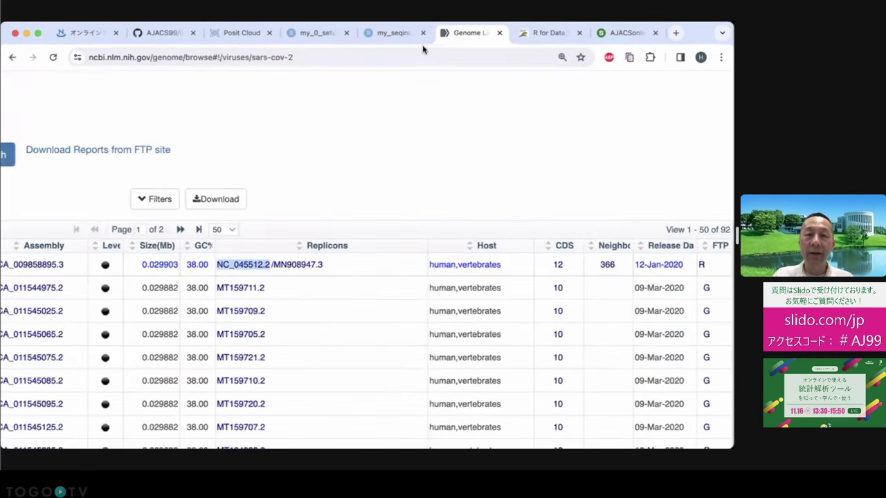
# - Find the copied accession NC_045512 in my_seqinr_dna.R in Posit Cloud and select the ACCESSION assignment on line 13
pyautogui.hotkey('ctrl', 'shift', 'Tab')
pyautogui.hotkey('ctrl', 'shift', 'Tab')
pyautogui.hotkey('ctrl', 'shift', 'Tab')
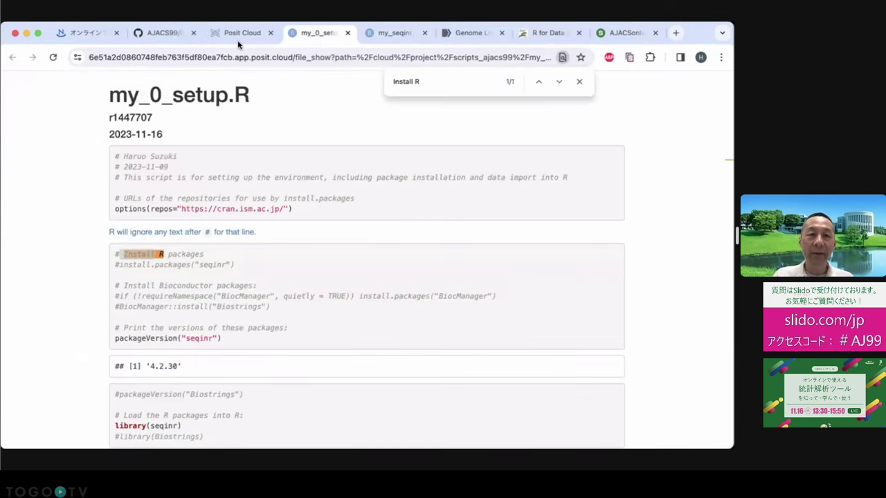
pyautogui.click(241, 143)
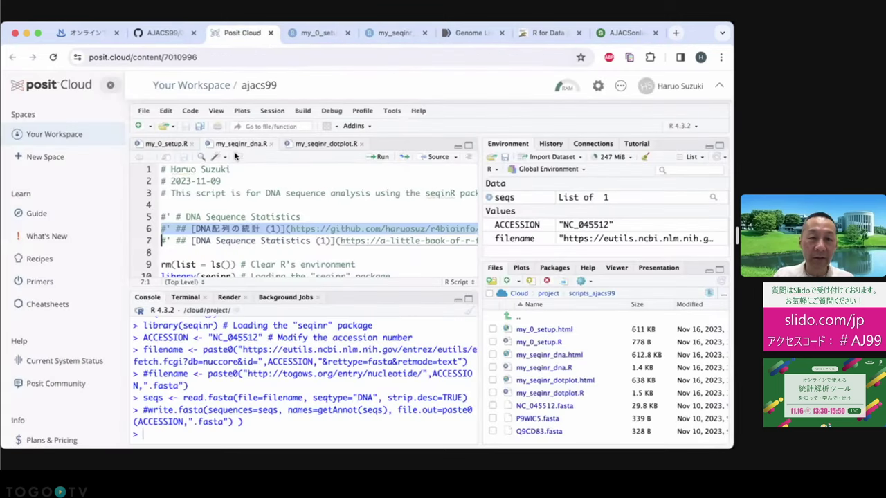
pyautogui.press('super+f')
pyautogui.press('super+v')
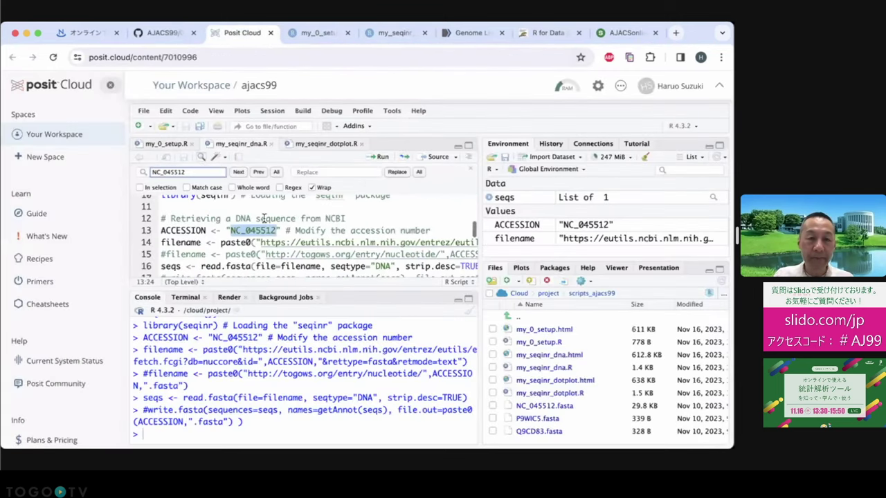
pyautogui.moveTo(281, 230); pyautogui.dragTo(160, 230)
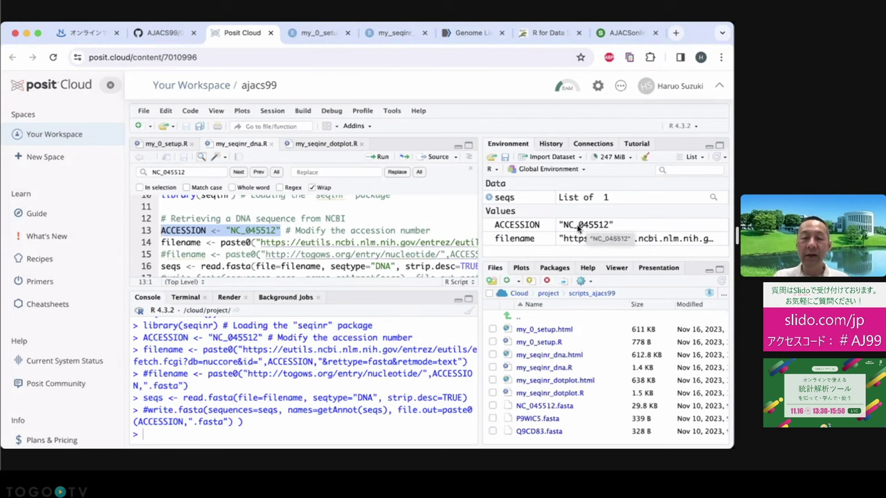
# - Make the script editor taller and highlight the "NC_045512" string assigned to ACCESSION on line 13
pyautogui.click(286, 242)
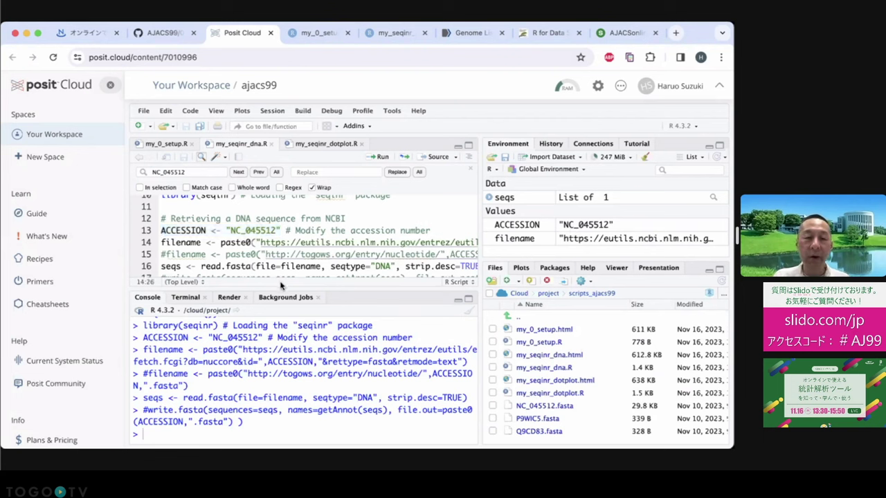
pyautogui.moveTo(281, 286); pyautogui.dragTo(281, 313)
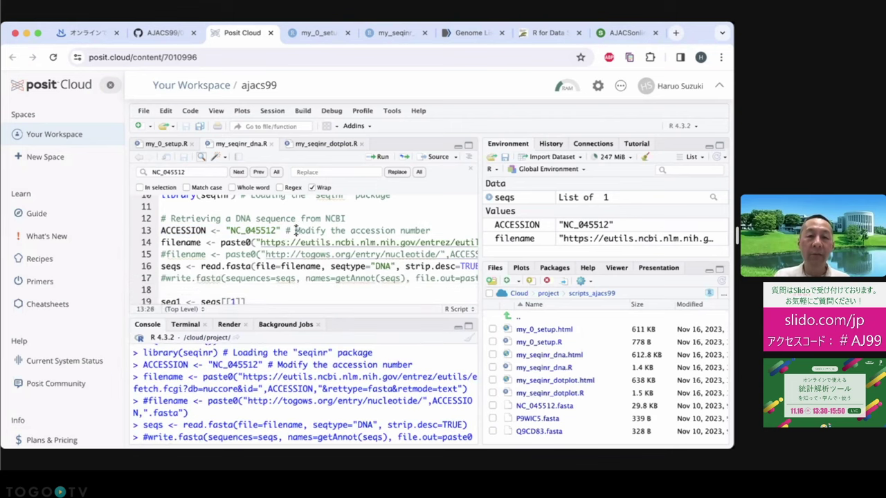
pyautogui.moveTo(295, 231); pyautogui.dragTo(343, 231)
pyautogui.moveTo(419, 229); pyautogui.dragTo(431, 230)
pyautogui.click(277, 230)
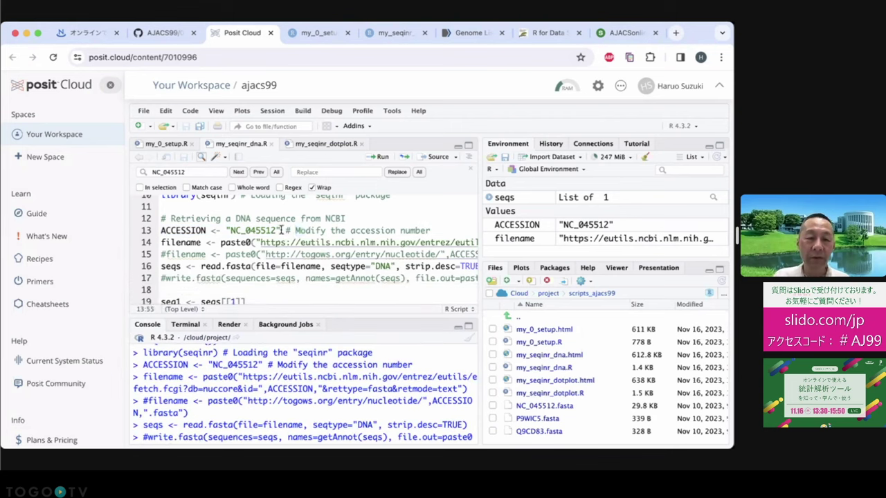
pyautogui.keyDown('shift'); pyautogui.click(225, 230); pyautogui.keyUp('shift')
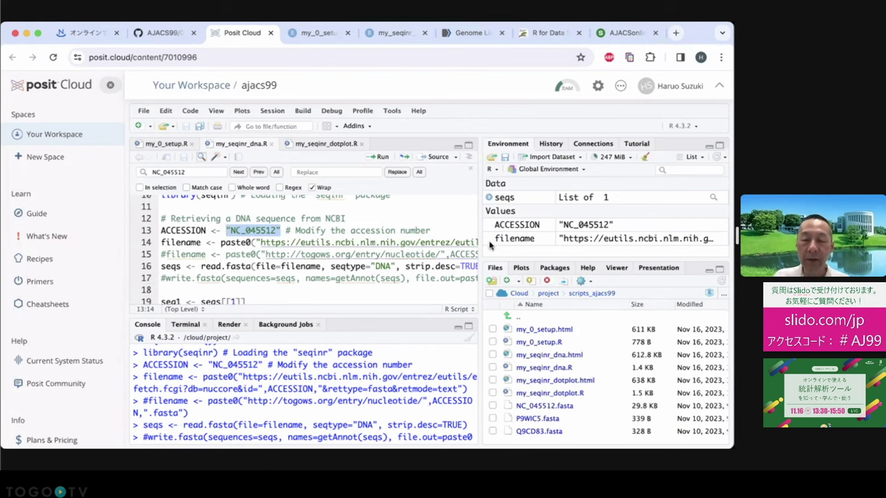
# - Widen the script editor and highlight the ACCESSION variable on line 13, then the paste0 expression and its NCBI efetch URL on line 14
pyautogui.moveTo(490, 244); pyautogui.dragTo(630, 239)
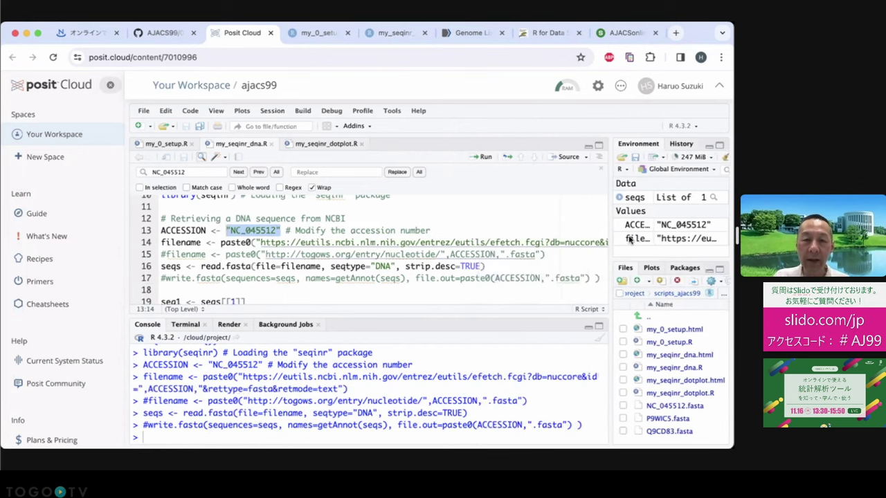
pyautogui.doubleClick(166, 231)
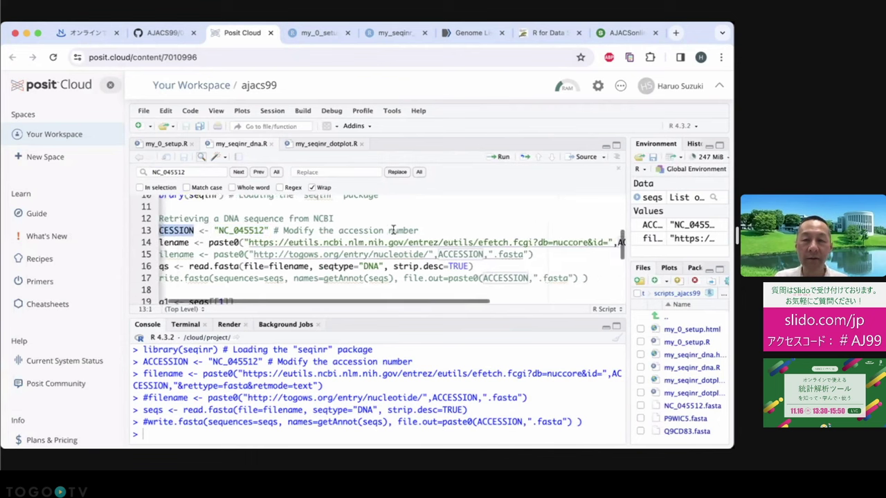
pyautogui.hscroll(5, 395, 232)
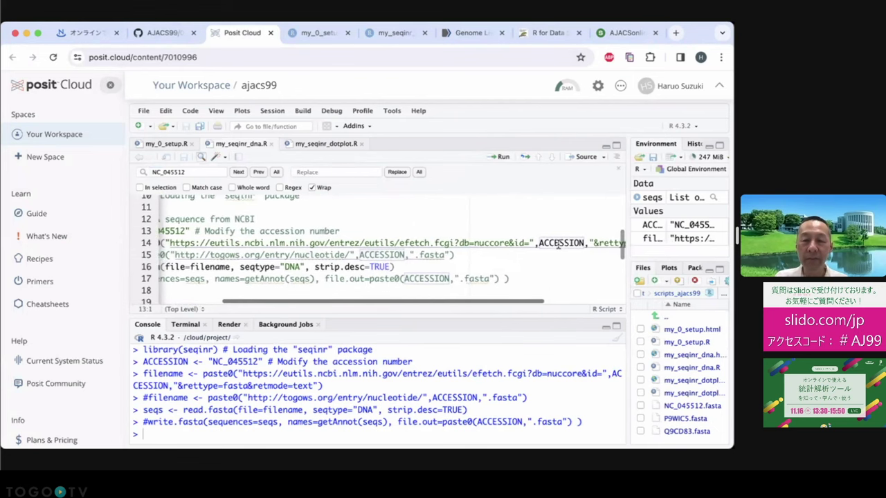
pyautogui.hscroll(-5, 557, 241)
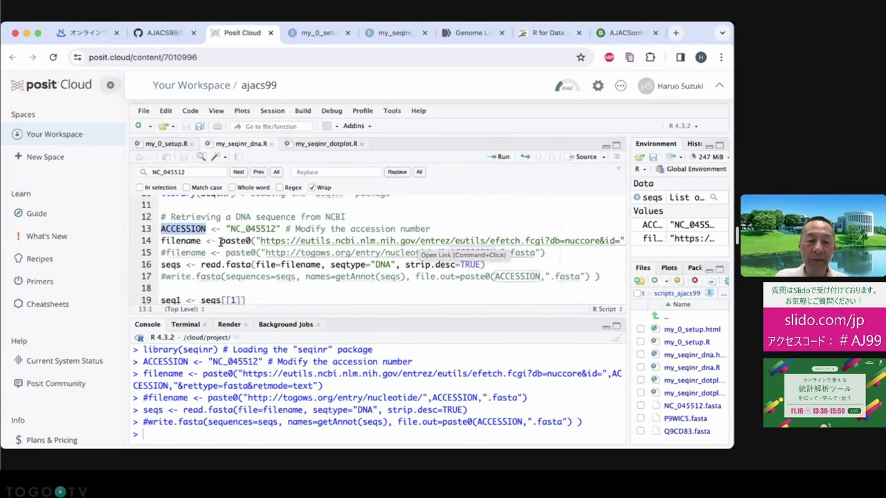
pyautogui.moveTo(220, 241); pyautogui.dragTo(160, 253)
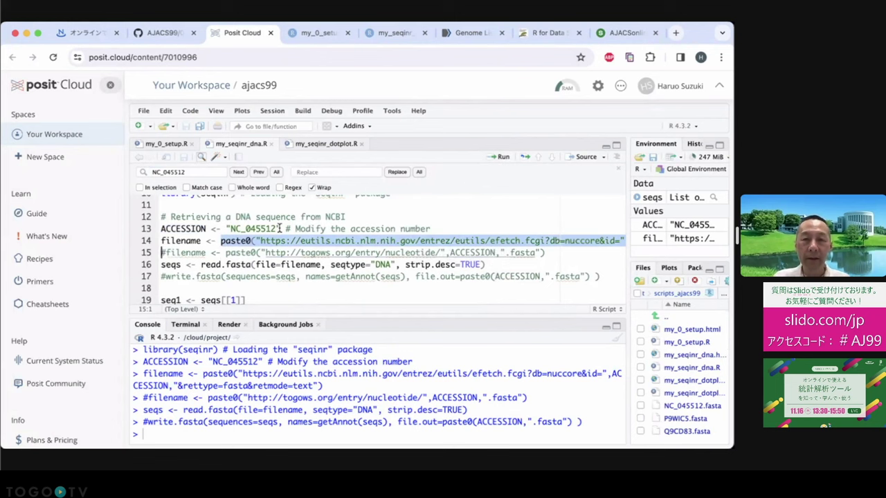
pyautogui.moveTo(260, 240); pyautogui.dragTo(518, 241)
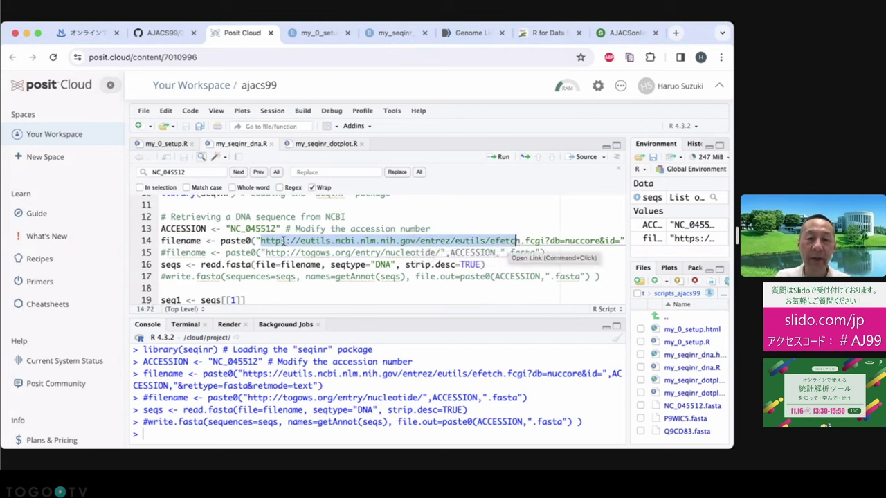
# - Narrow the script editor and run only the variable name filename from line 14 to print its value in the console
pyautogui.doubleClick(177, 240)
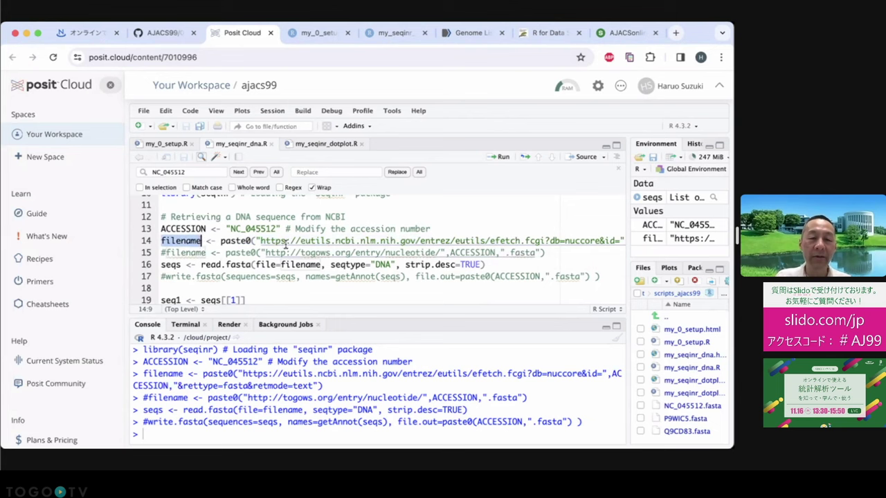
pyautogui.moveTo(628, 225); pyautogui.dragTo(430, 232)
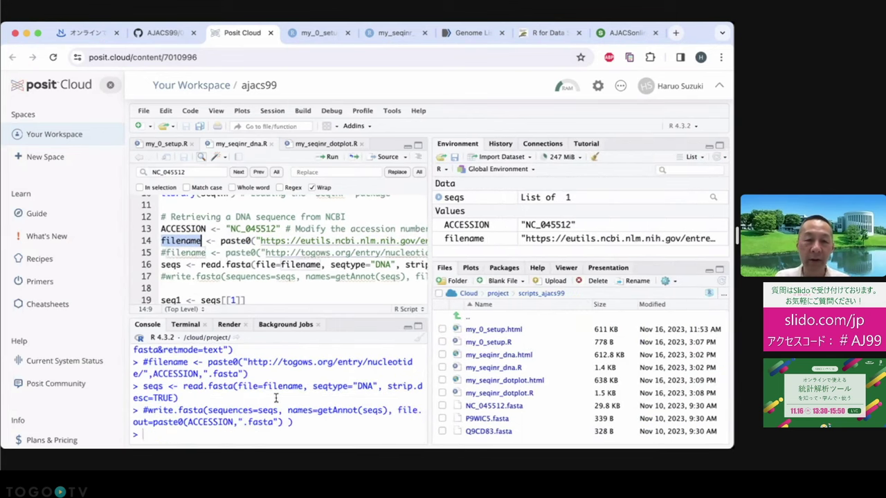
pyautogui.moveTo(205, 242); pyautogui.dragTo(161, 241)
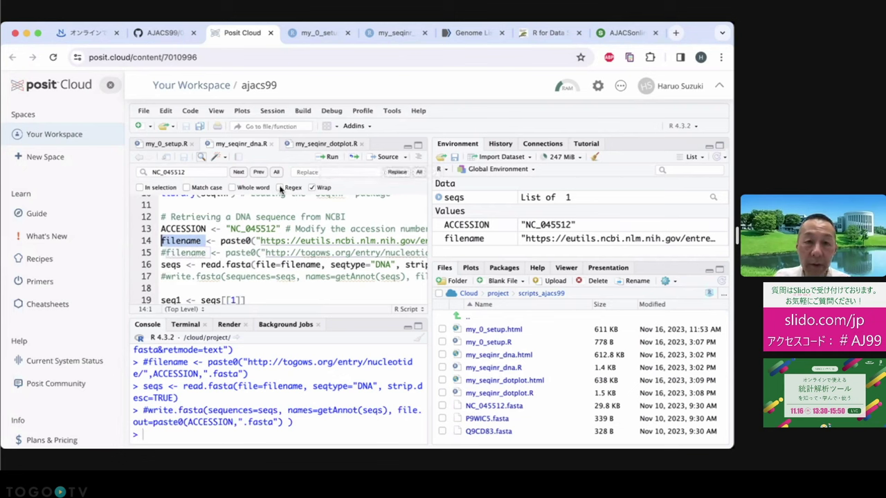
pyautogui.click(323, 158)
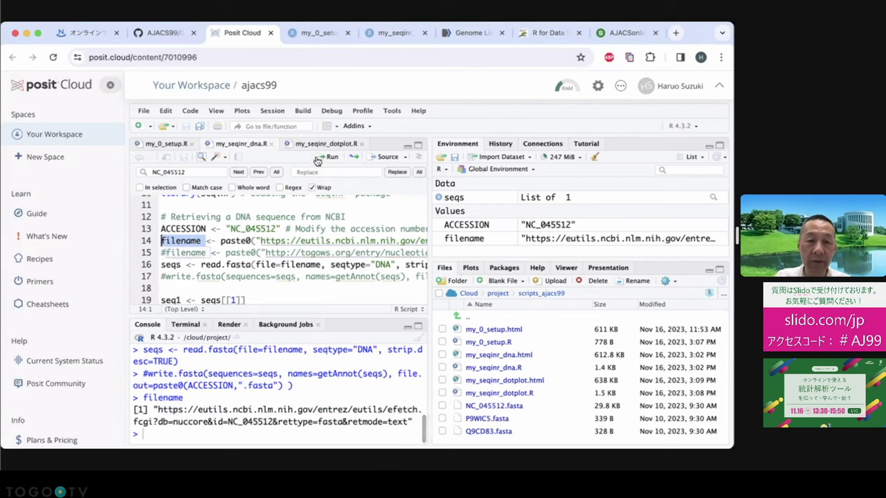
# - Clear the script's search term and place the cursor after the "NC_045512" string on line 13
pyautogui.doubleClick(207, 172)
pyautogui.press('BackSpace')
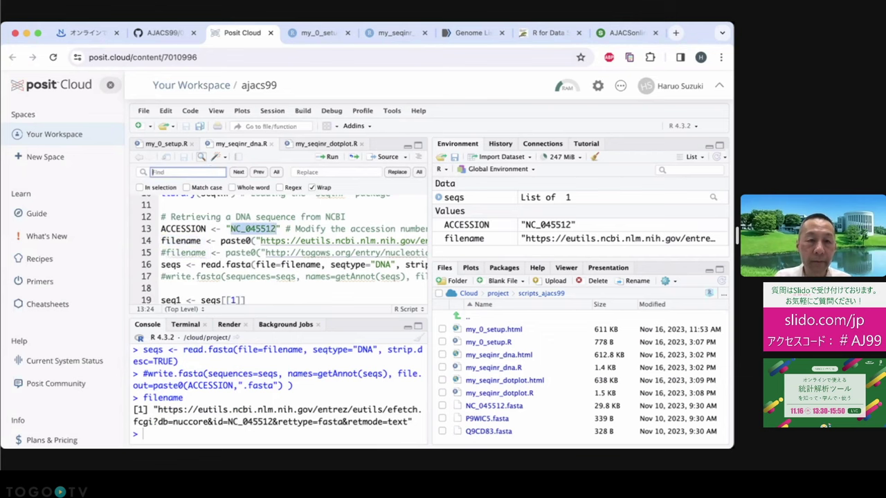
pyautogui.click(279, 230)
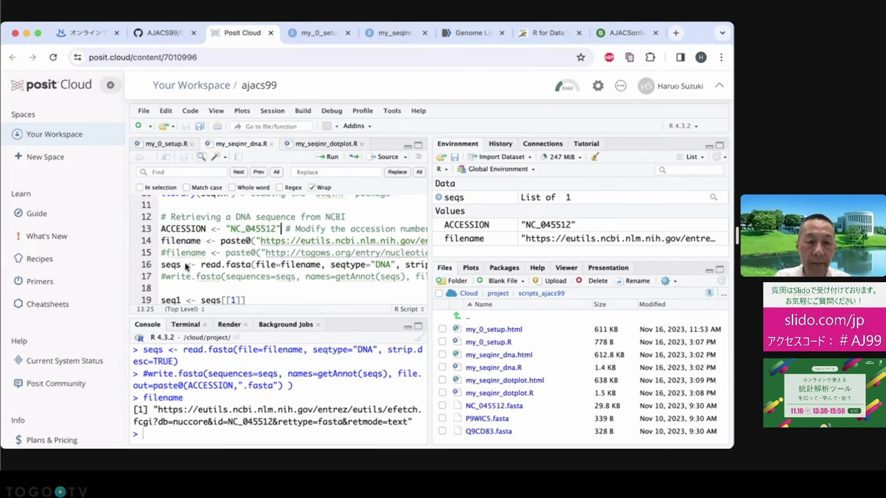
# - Widen the console and highlight the printed efetch URL, then the NC_045512 accession within it
pyautogui.moveTo(429, 377); pyautogui.dragTo(525, 377)
pyautogui.moveTo(318, 421); pyautogui.dragTo(158, 408)
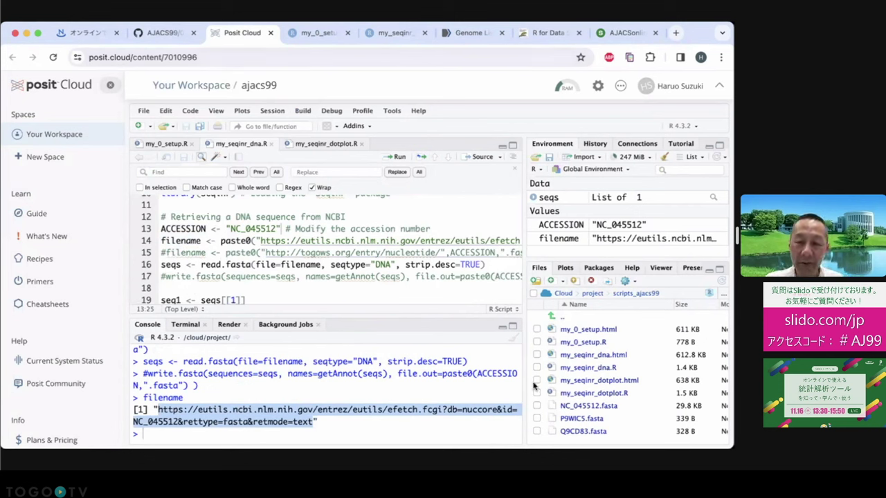
pyautogui.moveTo(526, 383); pyautogui.dragTo(517, 410)
pyautogui.click(560, 410)
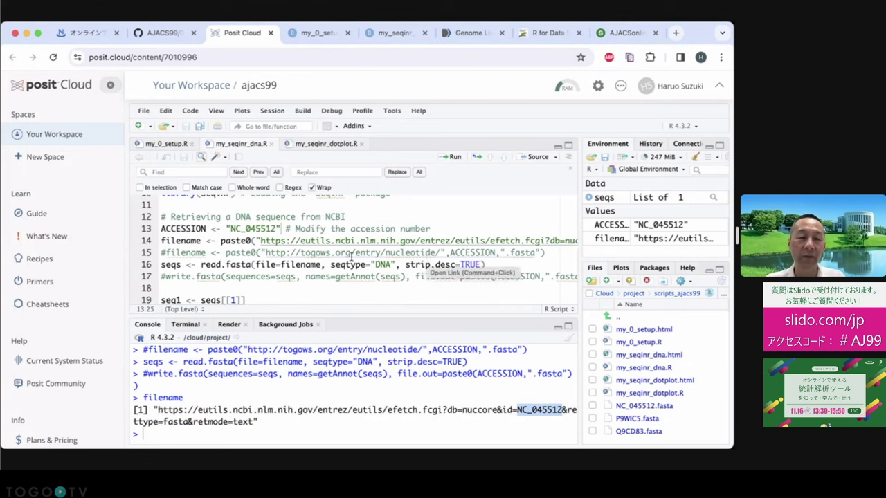
# - Highlight the commented-out togows.org filename assignment on line 15 and its fasta extension
pyautogui.click(167, 253)
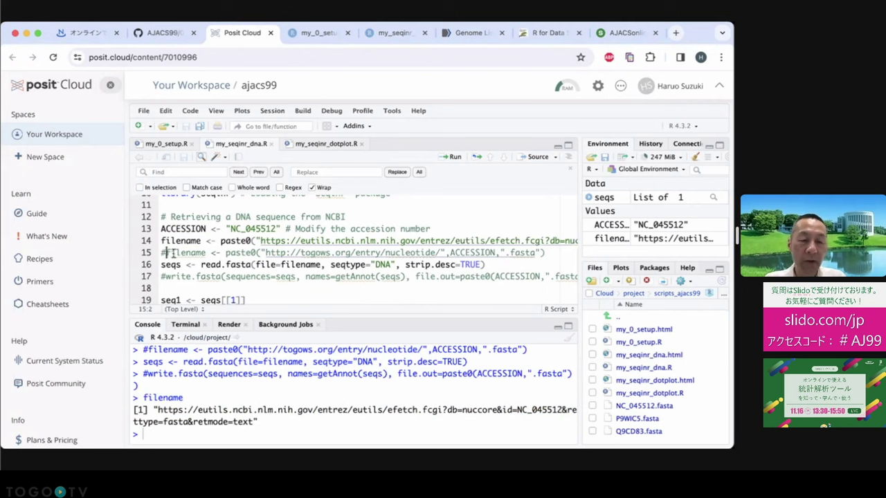
pyautogui.moveTo(164, 254); pyautogui.dragTo(293, 254)
pyautogui.click(293, 254)
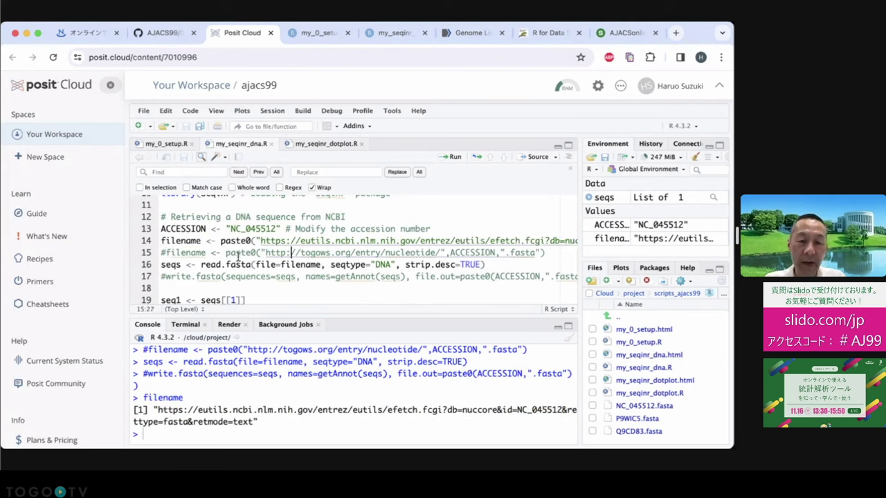
pyautogui.doubleClick(170, 253)
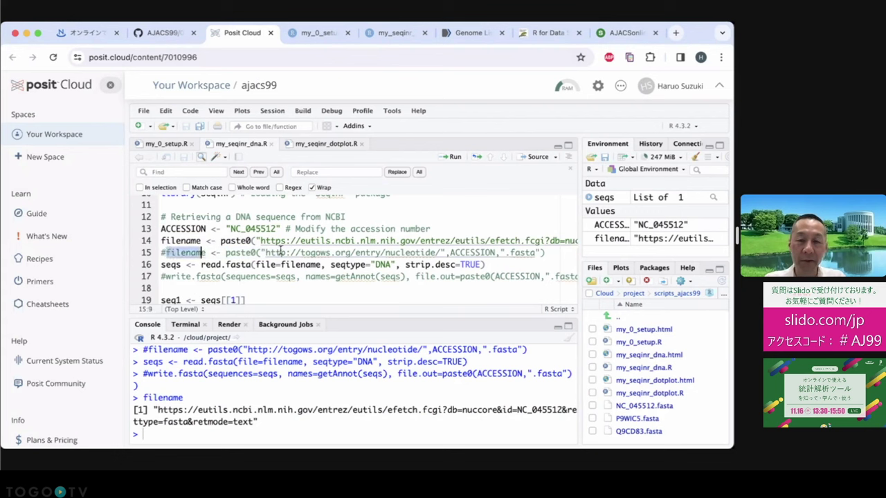
pyautogui.moveTo(281, 251); pyautogui.dragTo(554, 256)
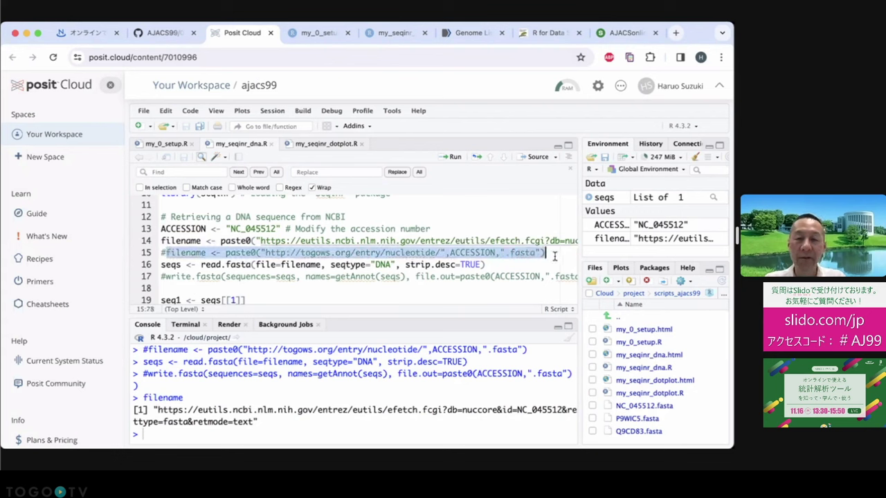
pyautogui.click(542, 256)
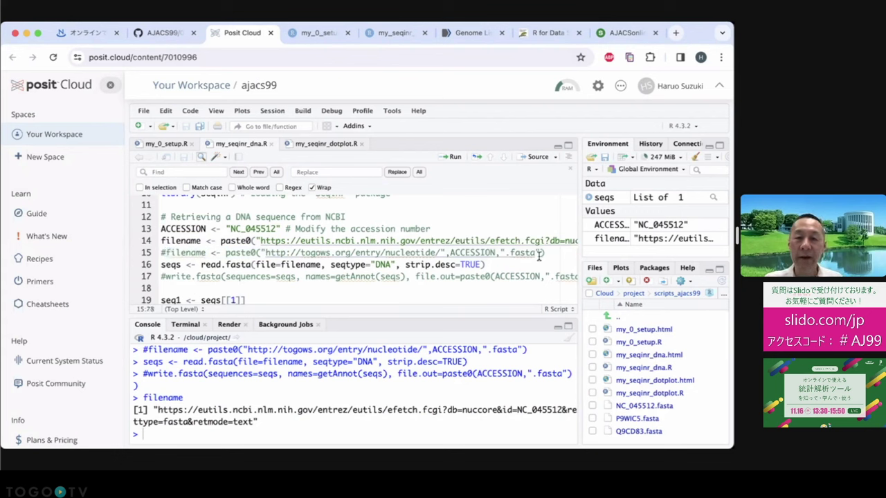
pyautogui.moveTo(536, 255); pyautogui.dragTo(514, 254)
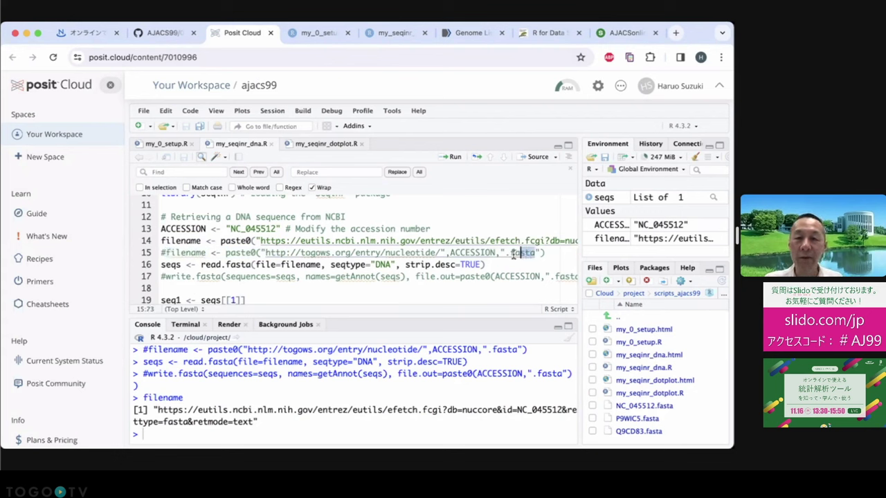
# - Switch to the my_seqinr_dna.R report and open its DNA配列の統計 (1) link to the r4bioinfo README in a new tab
pyautogui.click(543, 34)
pyautogui.click(473, 33)
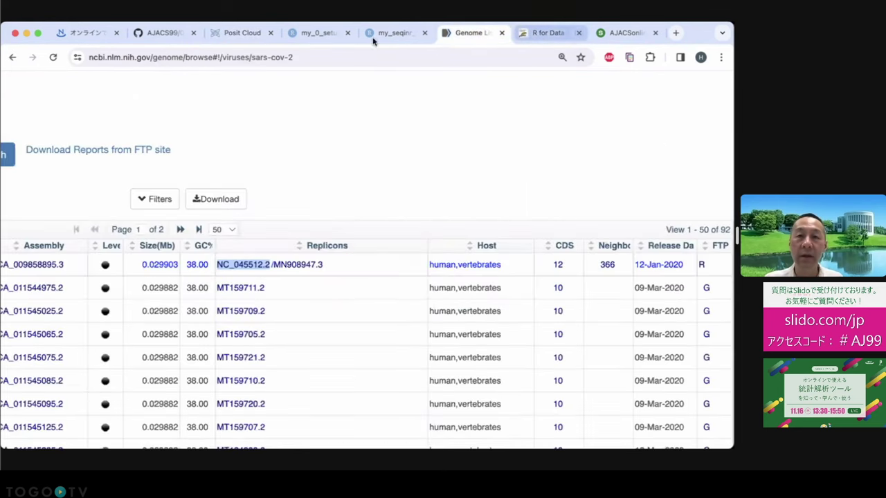
pyautogui.click(309, 33)
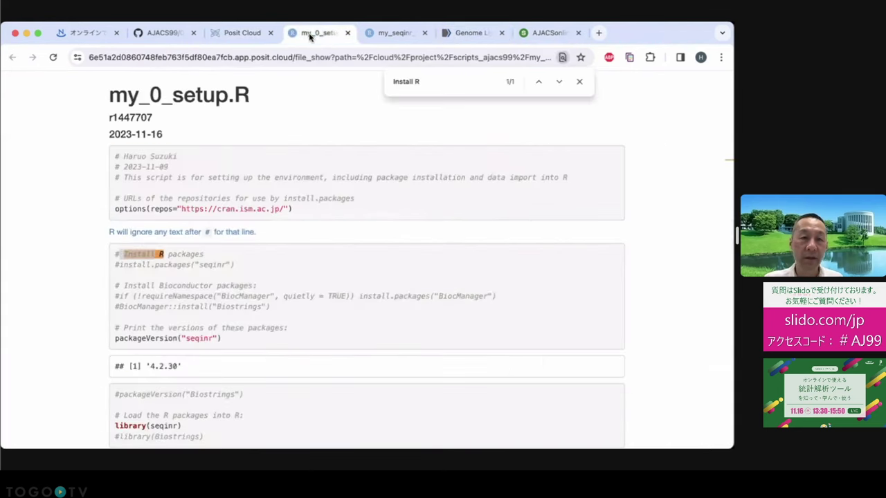
pyautogui.click(371, 40)
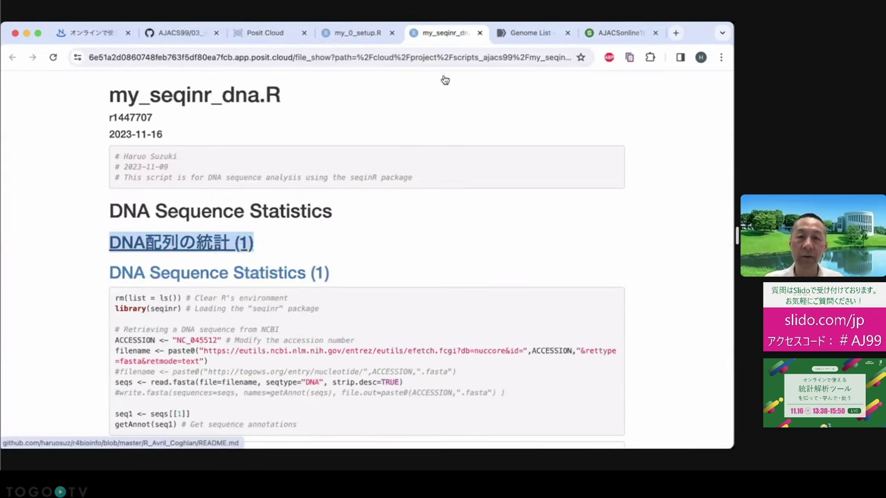
pyautogui.click(207, 243)
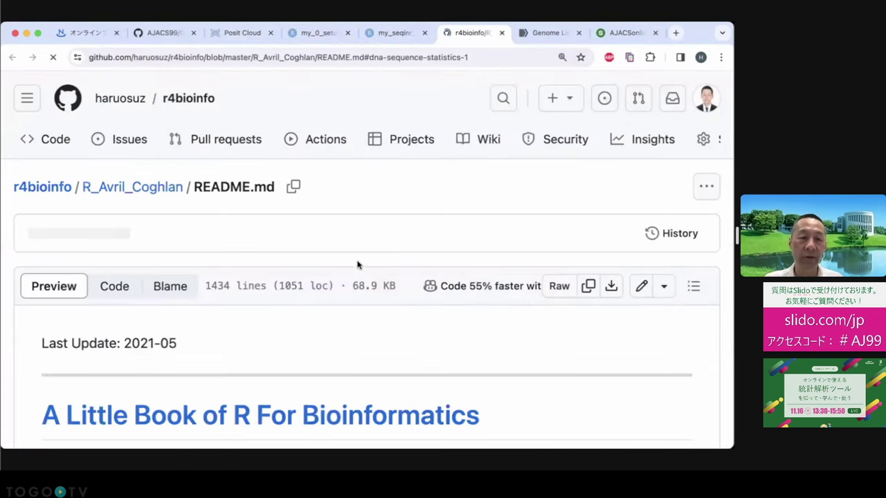
# - Find the FASTA format section in the README and examine the A06852 example's header line and sequence
pyautogui.scroll(-4, 358, 265)
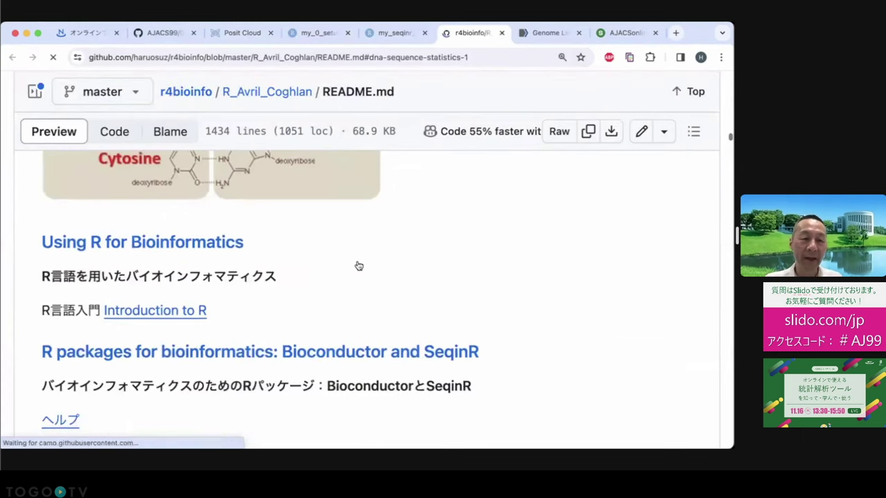
pyautogui.scroll(-8, 358, 265)
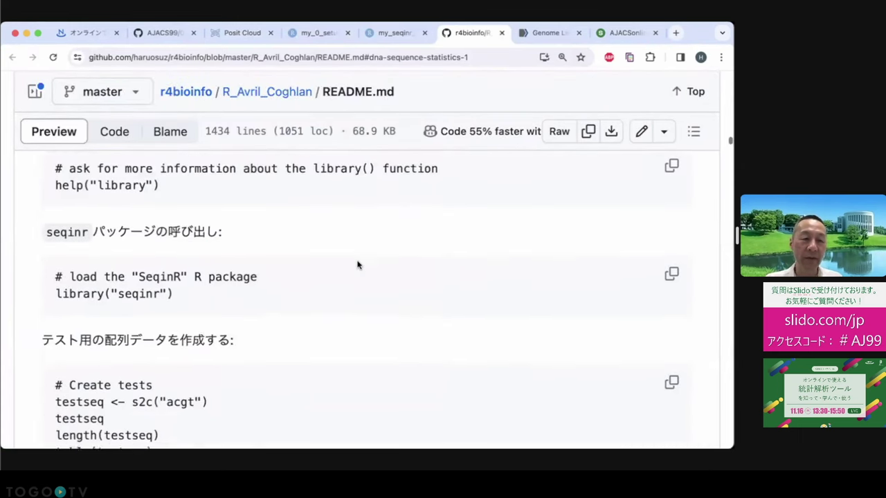
pyautogui.scroll(-10, 357, 265)
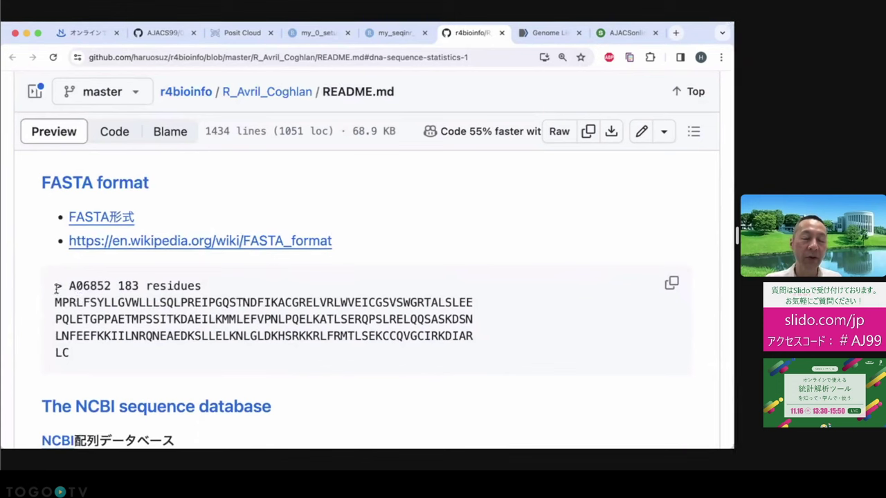
pyautogui.moveTo(57, 287); pyautogui.dragTo(111, 336)
pyautogui.click(103, 335)
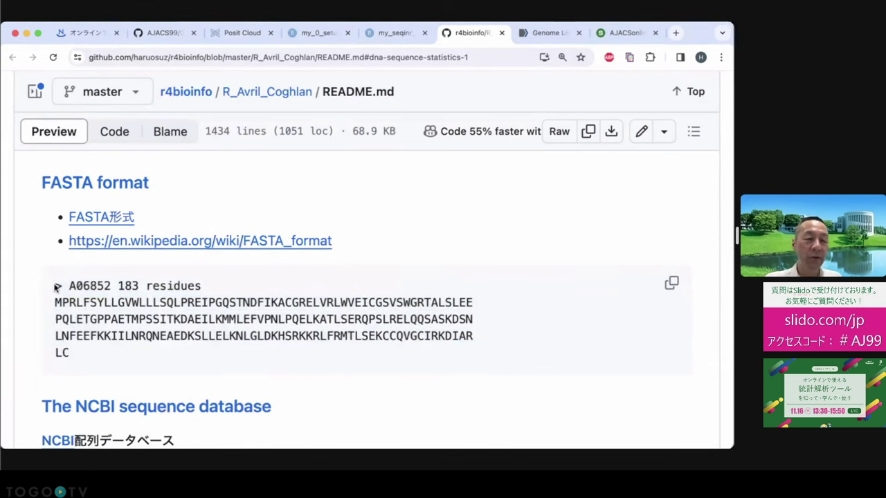
pyautogui.moveTo(56, 286); pyautogui.dragTo(80, 354)
pyautogui.click(67, 309)
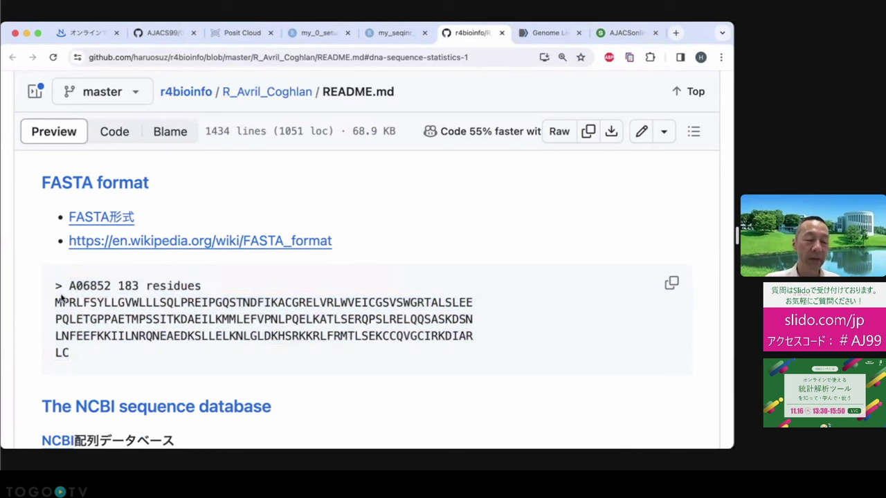
pyautogui.moveTo(57, 285); pyautogui.dragTo(218, 280)
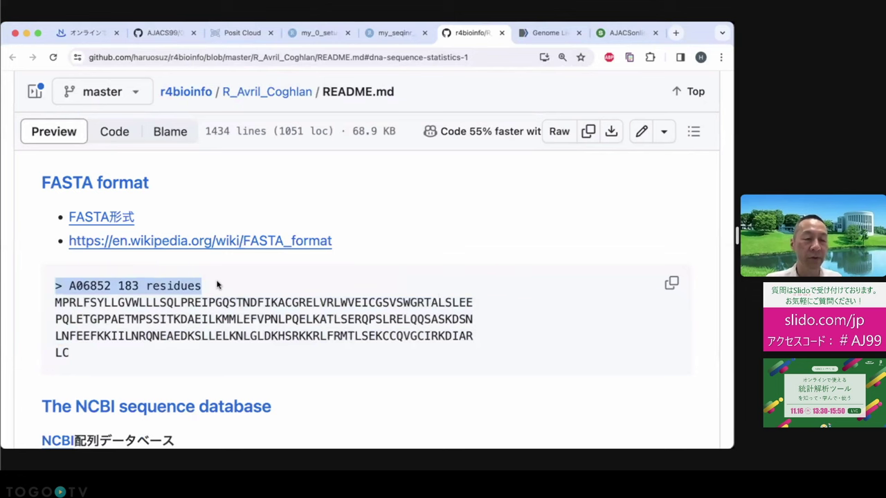
pyautogui.click(78, 298)
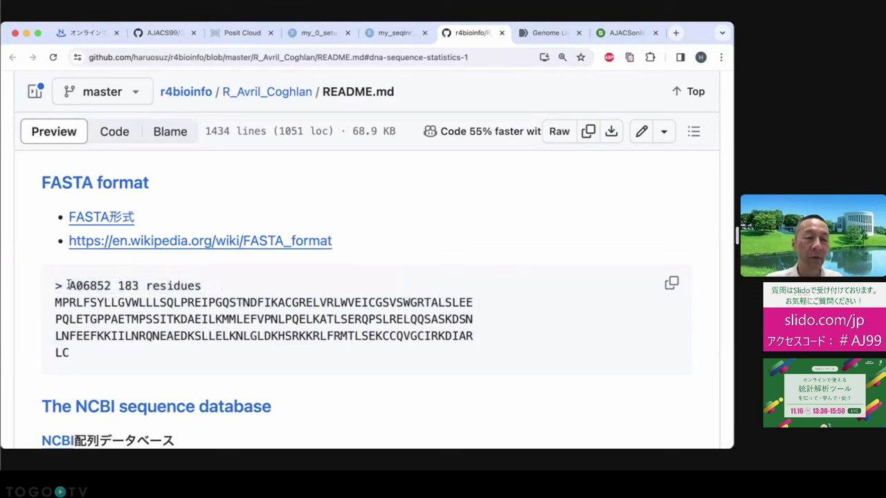
# - Highlight the 183 residues description in the A06852 FASTA example, and its entire header line
pyautogui.moveTo(68, 285); pyautogui.dragTo(205, 288)
pyautogui.click(117, 286)
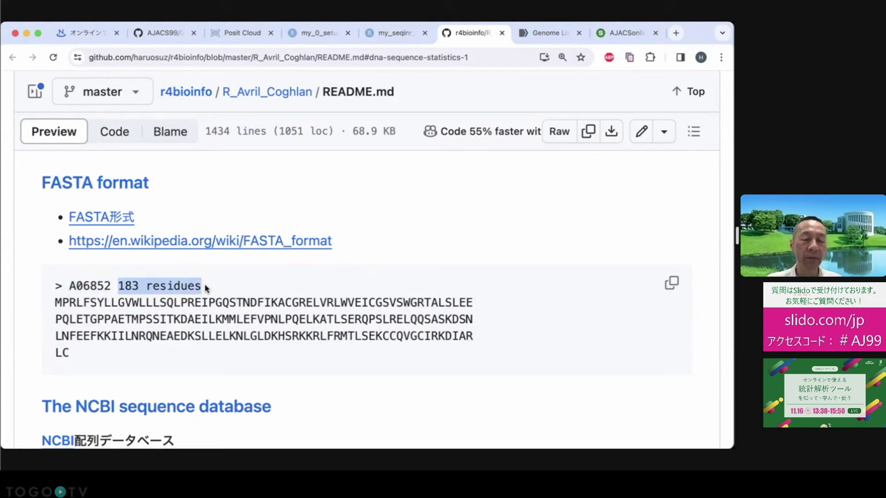
pyautogui.click(207, 290)
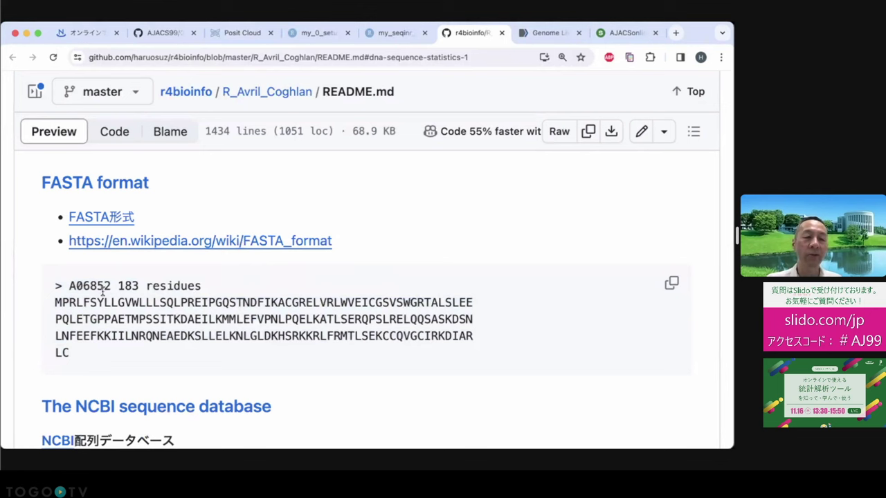
pyautogui.moveTo(55, 286); pyautogui.dragTo(208, 290)
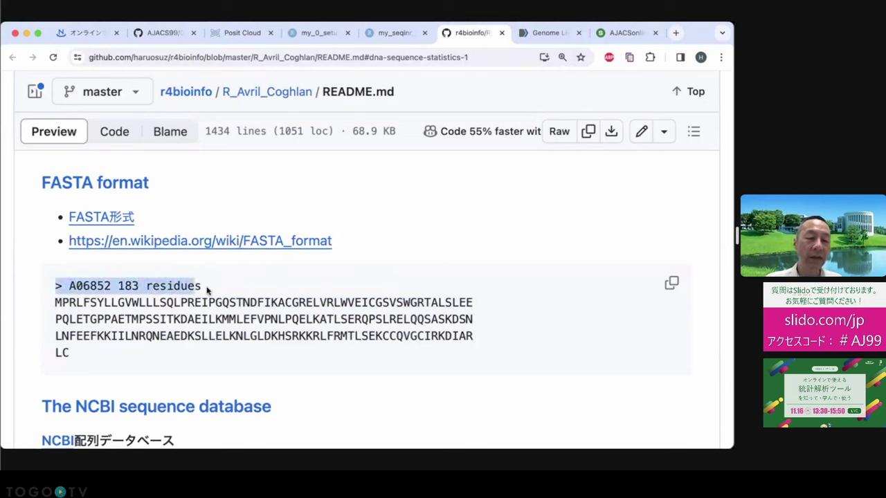
# - Highlight the amino acid sequence lines of the A06852 example, and the whole record including its header
pyautogui.moveTo(55, 302); pyautogui.dragTo(90, 360)
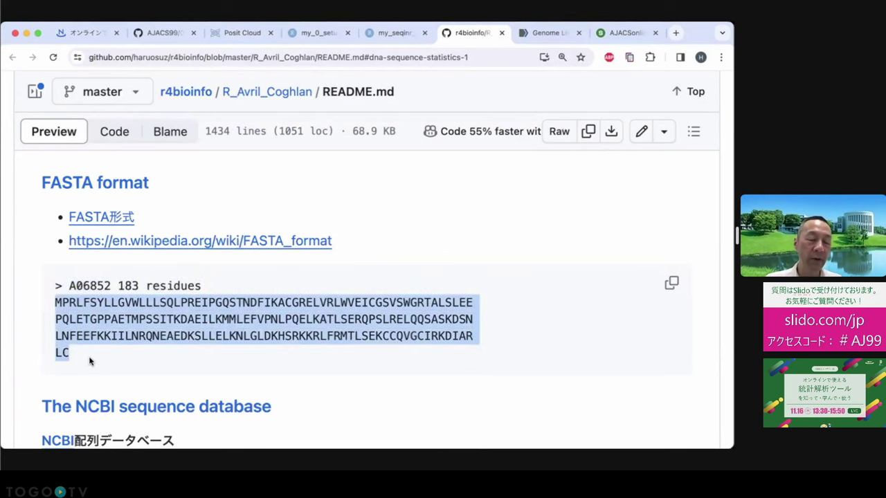
pyautogui.click(65, 317)
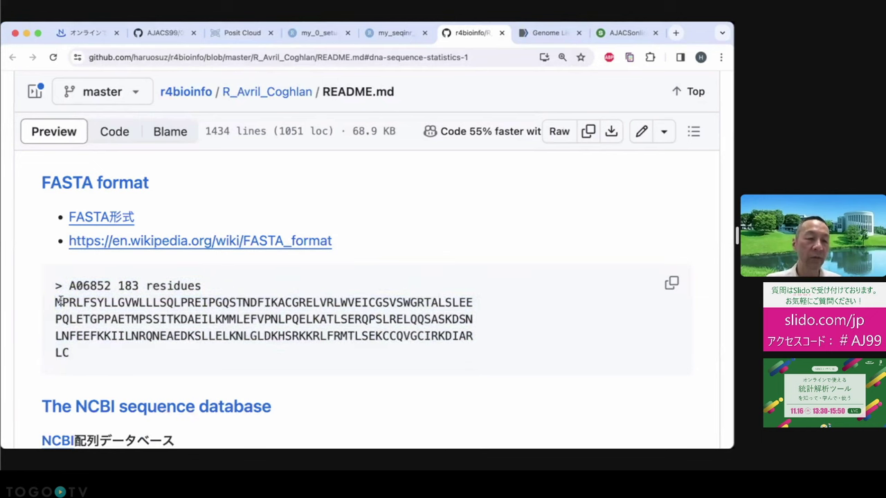
pyautogui.moveTo(57, 303); pyautogui.dragTo(42, 285)
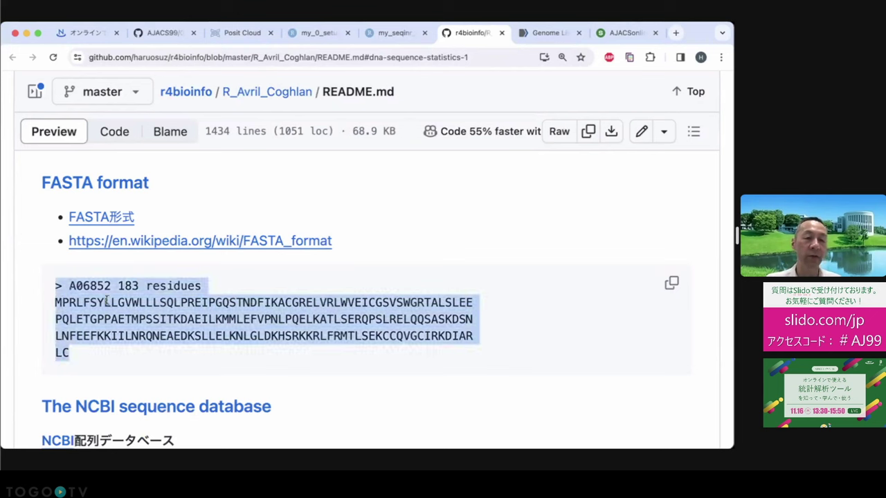
pyautogui.click(67, 302)
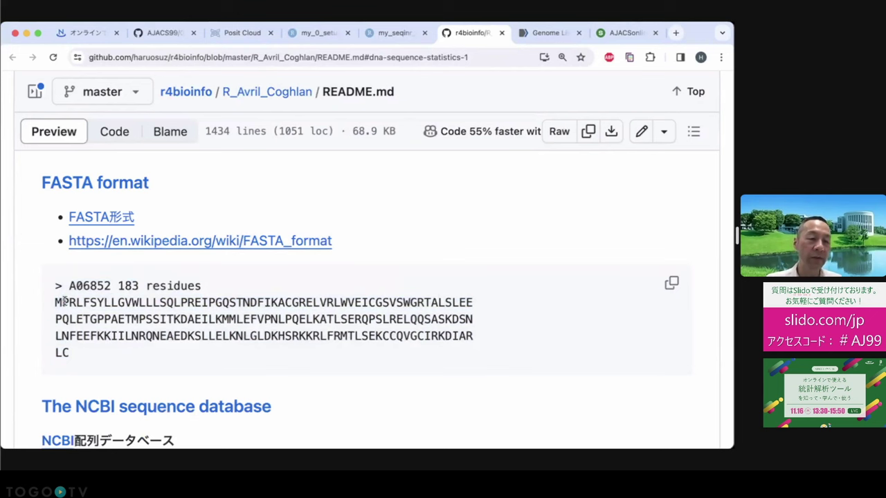
# - Close the my_0_setup.R report and highlight the fasta extension and the rettype value fasta in the my_seqinr_dna.R report's filename lines
pyautogui.click(318, 35)
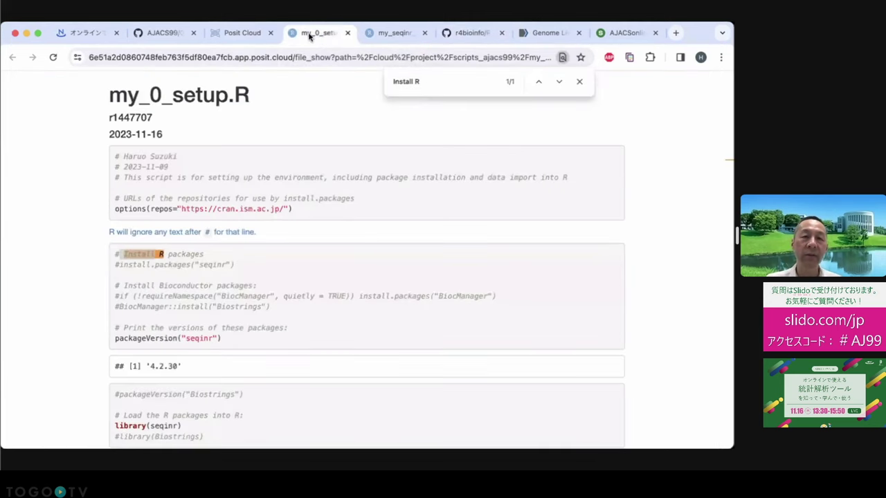
pyautogui.click(347, 32)
pyautogui.scroll(-5, 263, 279)
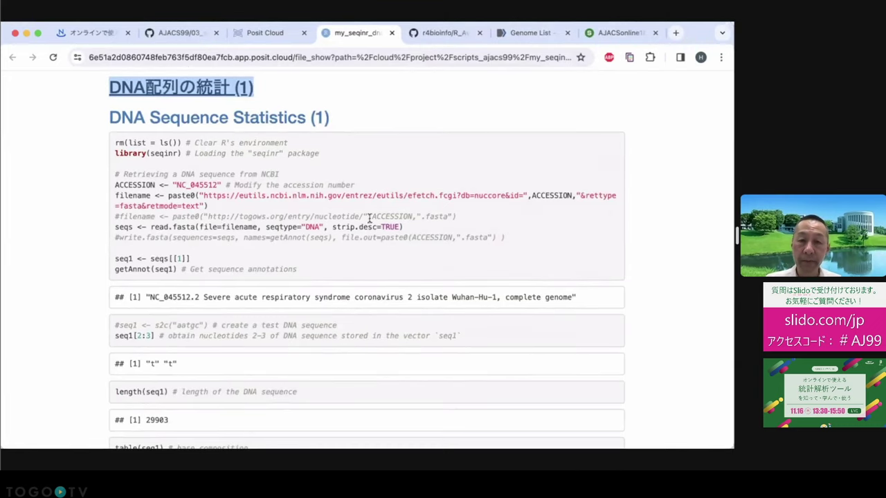
pyautogui.moveTo(421, 217); pyautogui.dragTo(445, 218)
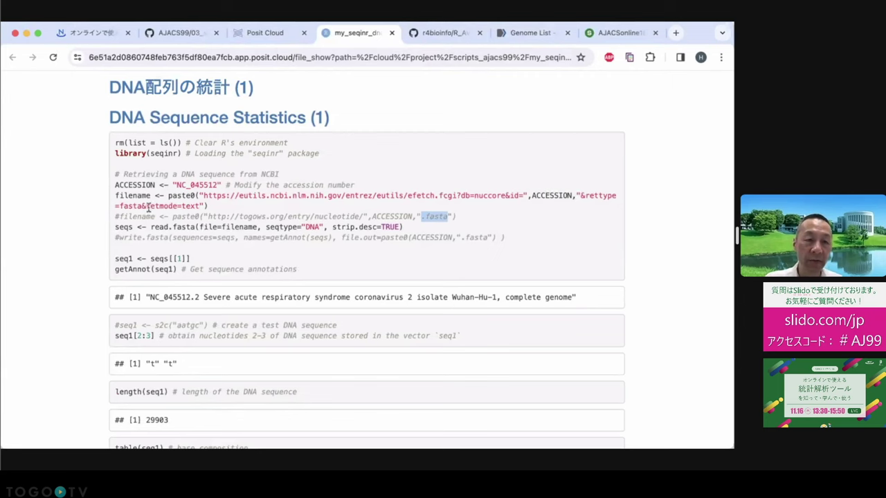
pyautogui.moveTo(142, 206); pyautogui.dragTo(121, 206)
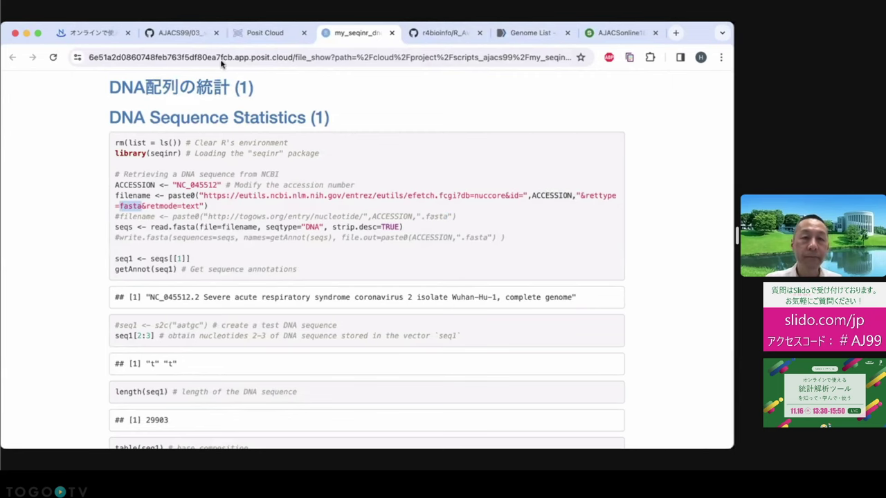
# - Return to the Posit Cloud project and highlight the seqs variable assigned by read.fasta on line 16 of my_seqinr_dna.R
pyautogui.click(255, 33)
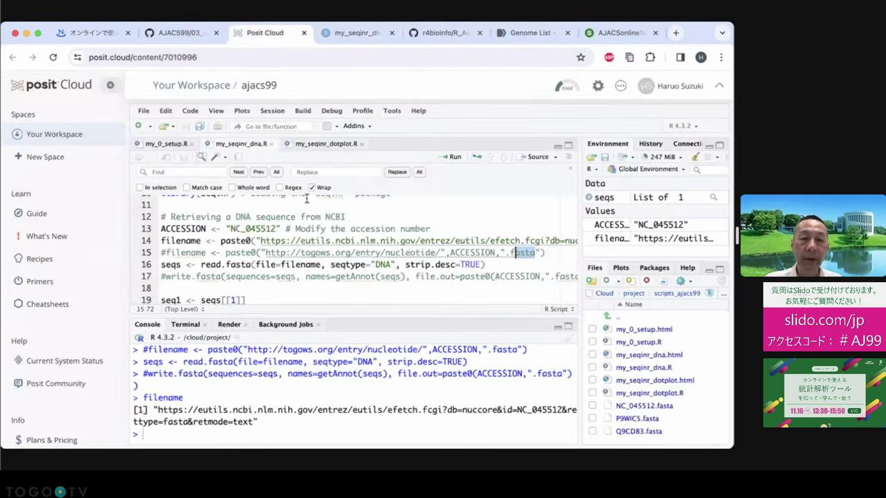
pyautogui.doubleClick(171, 264)
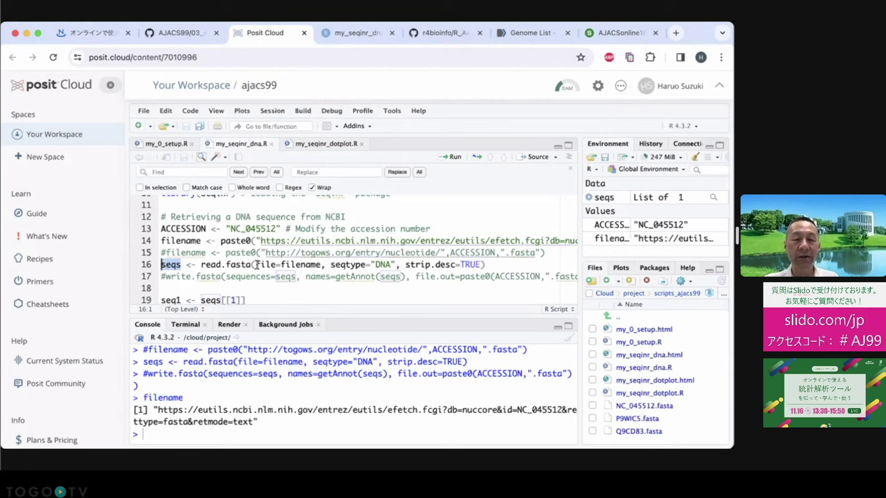
pyautogui.scroll(-2, 256, 265)
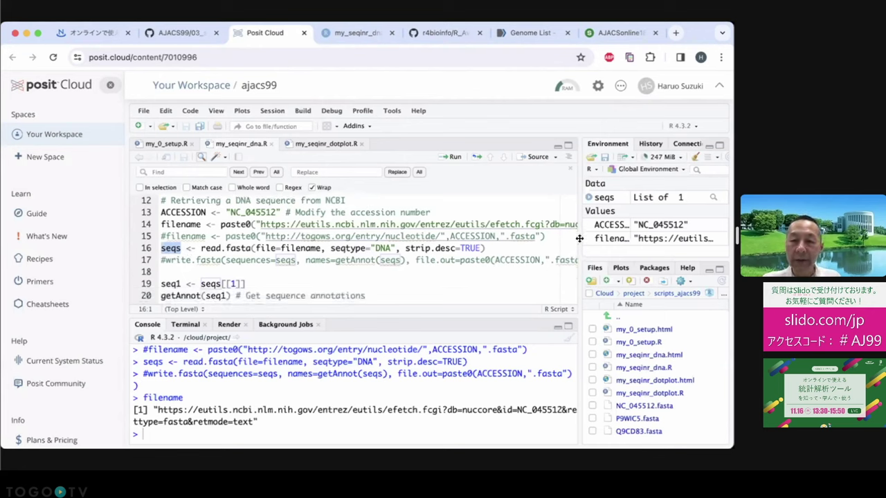
# - Widen the Environment and Files area, open NC_045512.fasta in the editor and look through its contents
pyautogui.moveTo(580, 241); pyautogui.dragTo(489, 242)
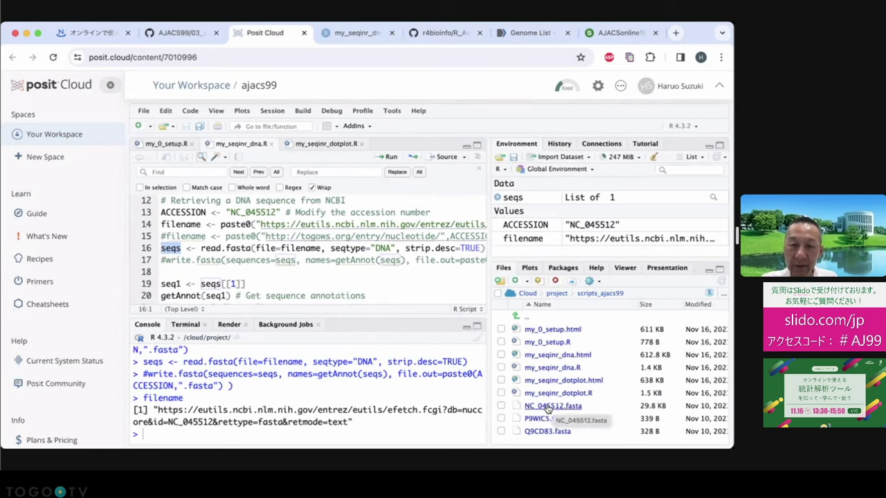
pyautogui.click(550, 408)
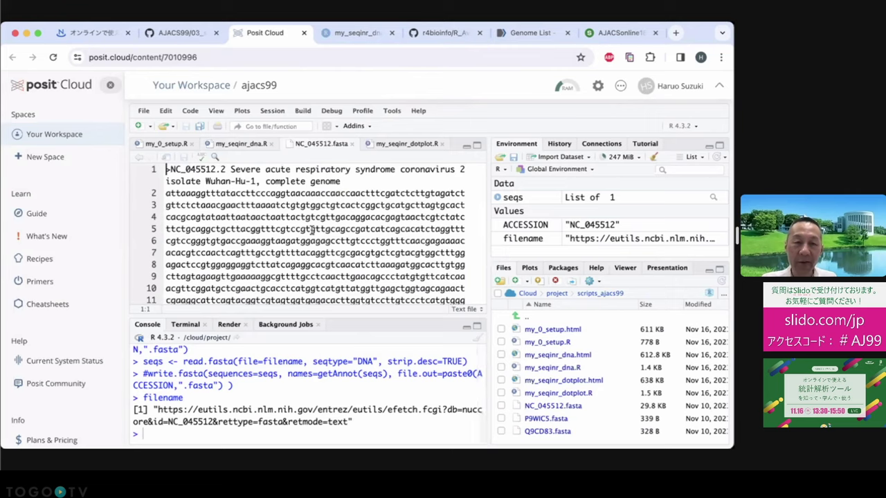
pyautogui.scroll(-3, 313, 229)
pyautogui.scroll(-2, 313, 230)
pyautogui.scroll(5, 243, 207)
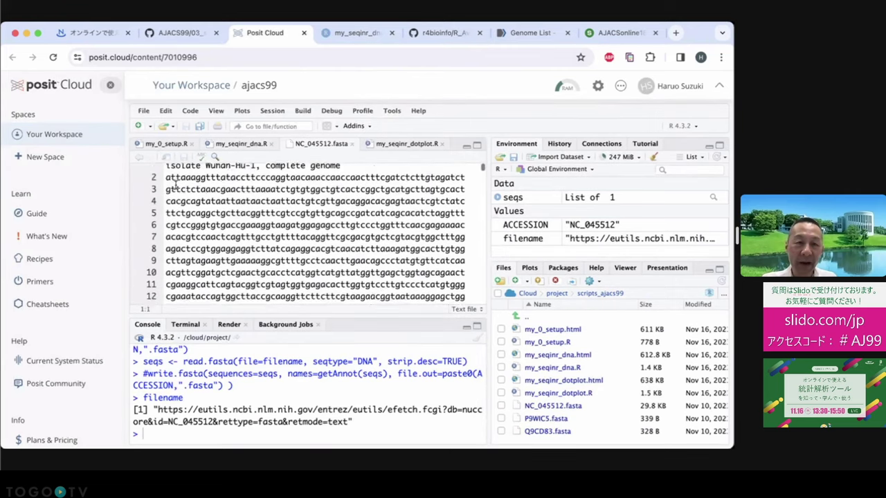
# - Highlight the NC_045512.2 accession in the FASTA header line, and the description from "Severe acute" to "complete genome"
pyautogui.moveTo(159, 169); pyautogui.dragTo(218, 169)
pyautogui.click(227, 168)
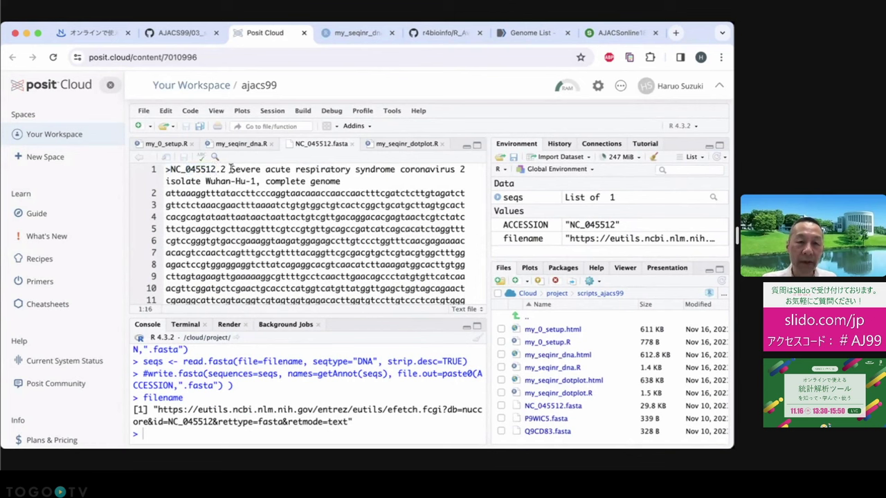
pyautogui.hotkey('shift', 'Right')
pyautogui.hotkey('shift', 'Right')
pyautogui.hotkey('shift', 'Right')
pyautogui.hotkey('shift', 'Right')
pyautogui.hotkey('shift', 'Right')
pyautogui.hotkey('shift', 'Right')
pyautogui.hotkey('shift', 'Right')
pyautogui.hotkey('shift', 'Right')
pyautogui.hotkey('shift', 'Right')
pyautogui.hotkey('shift', 'Right')
pyautogui.keyDown('shift'); pyautogui.click(349, 182); pyautogui.keyUp('shift')
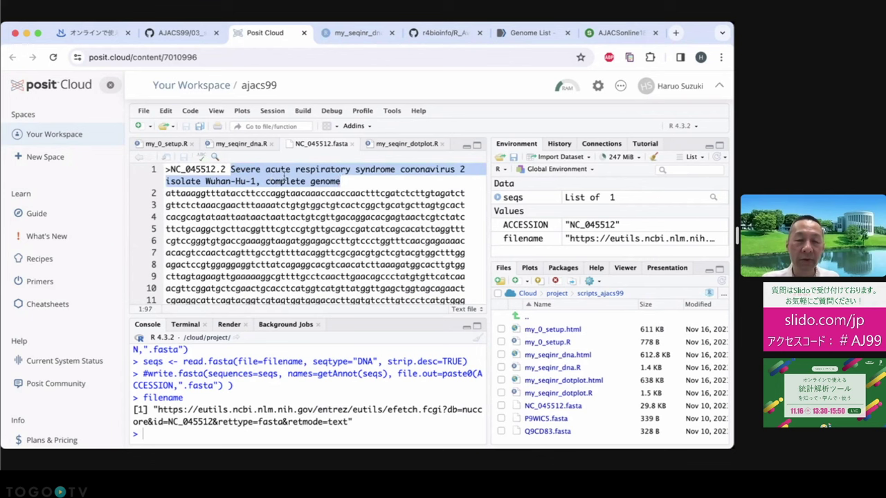
# - Highlight the header's > symbol, and the nucleotide sequence lines from line 2 to the start of line 9
pyautogui.click(163, 171)
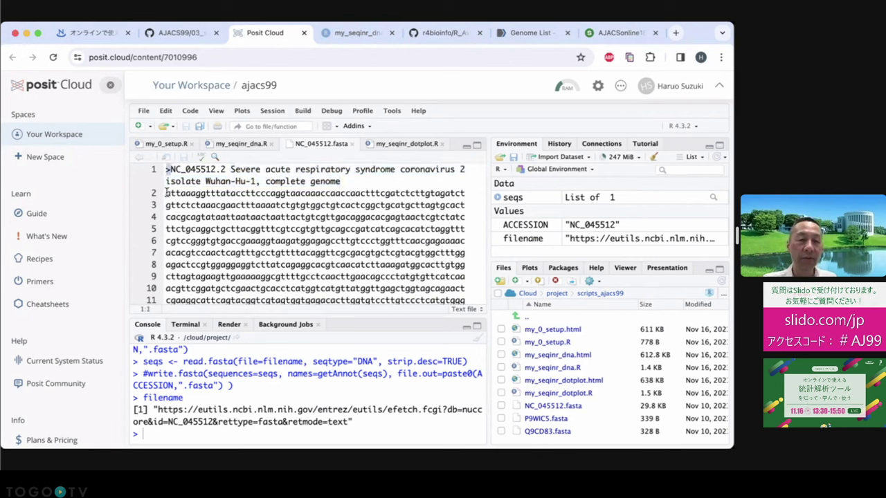
pyautogui.moveTo(166, 193); pyautogui.dragTo(169, 276)
pyautogui.scroll(-1, 275, 249)
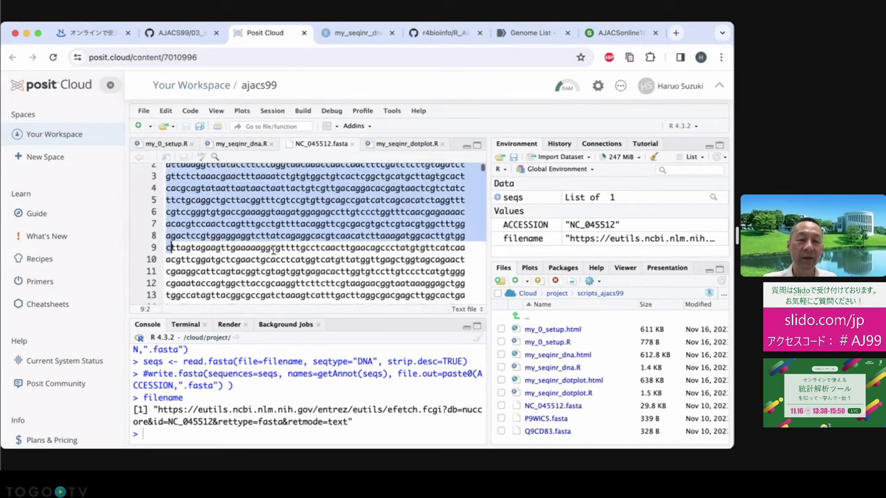
pyautogui.scroll(-3, 275, 250)
pyautogui.scroll(4, 274, 250)
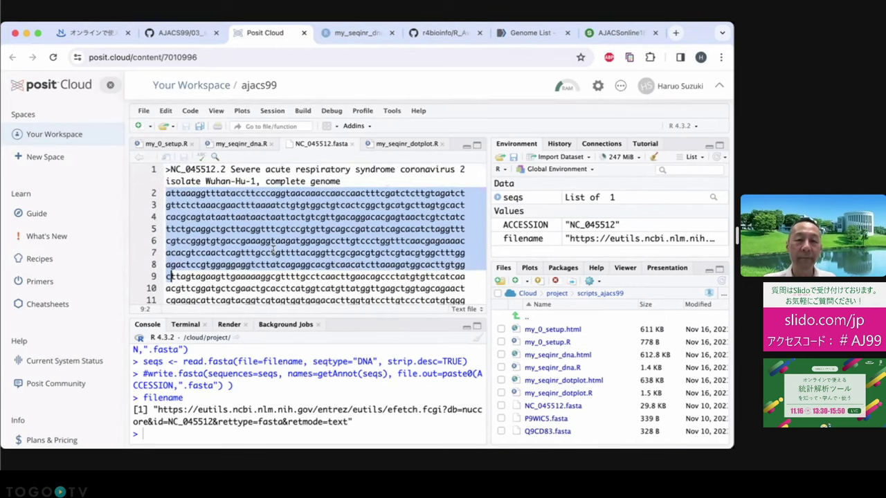
# - Switch back to the my_seqinr_dna.R script and highlight seqs on line 16
pyautogui.click(256, 144)
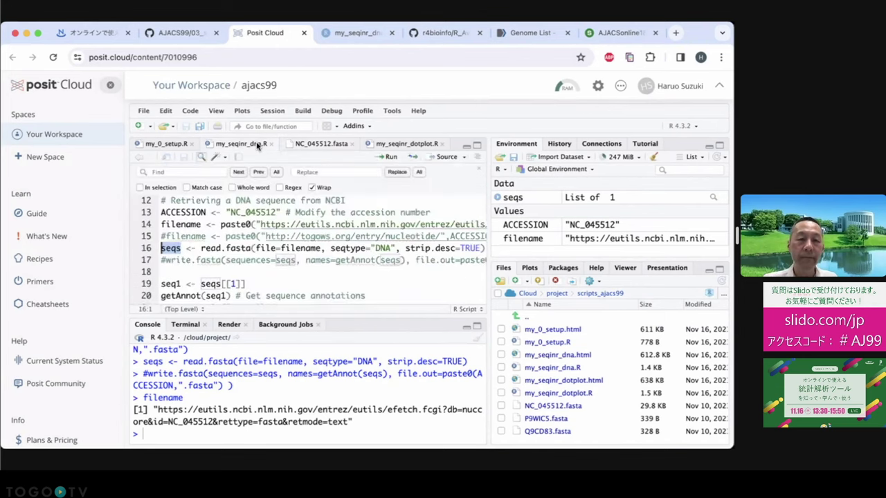
pyautogui.click(198, 249)
pyautogui.moveTo(183, 249); pyautogui.dragTo(160, 249)
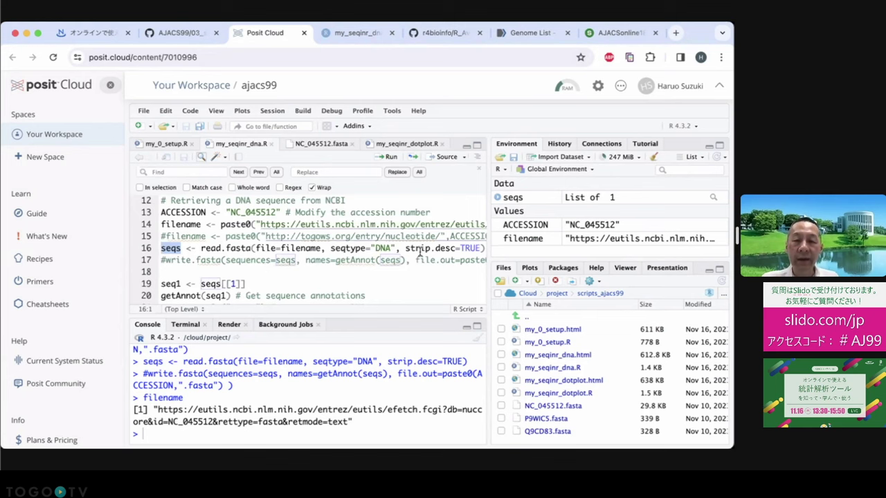
# - Reopen NC_045512.fasta and highlight its full header line, its > symbol, and the record from the accession into line 4
pyautogui.click(551, 407)
pyautogui.click(207, 181)
pyautogui.moveTo(342, 181); pyautogui.dragTo(153, 173)
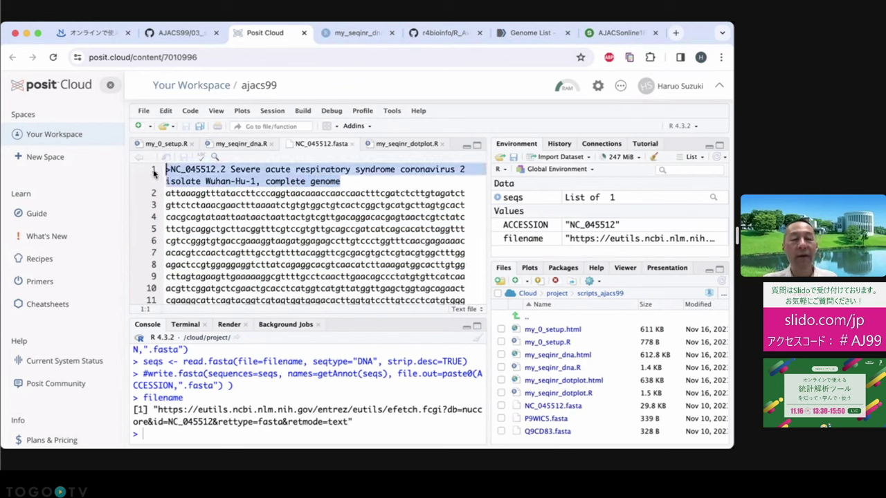
pyautogui.click(323, 182)
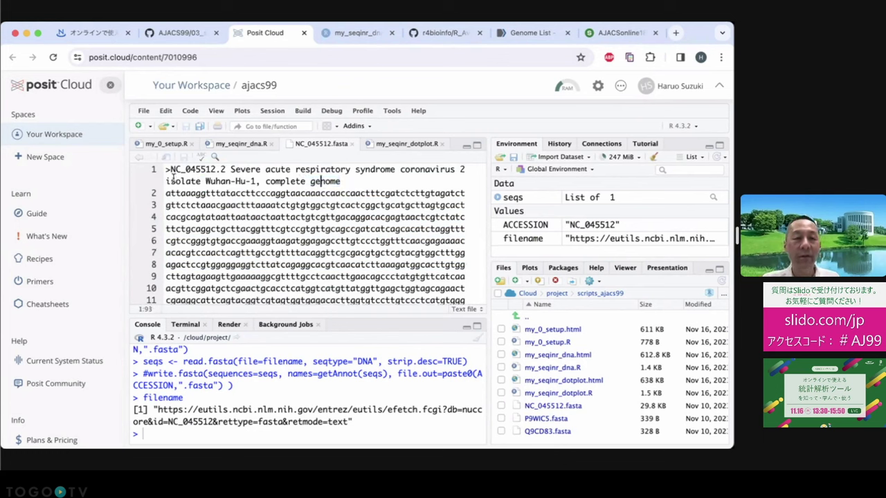
pyautogui.click(168, 169)
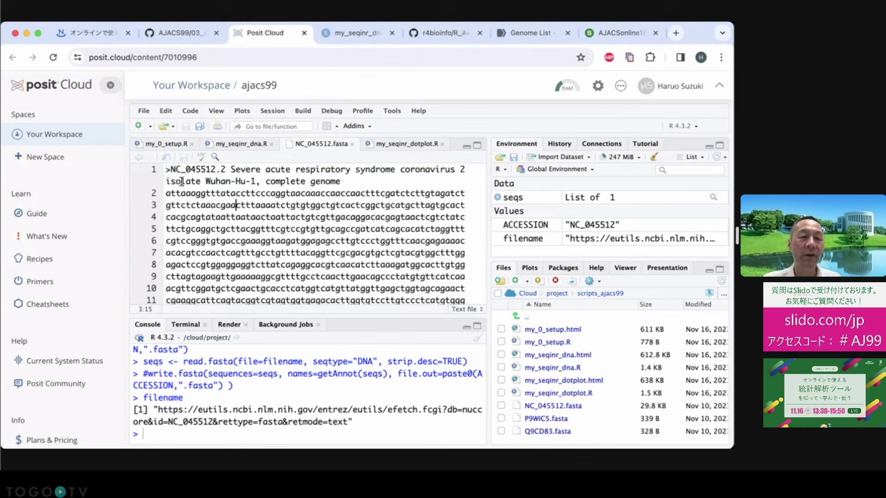
pyautogui.moveTo(167, 169); pyautogui.dragTo(202, 217)
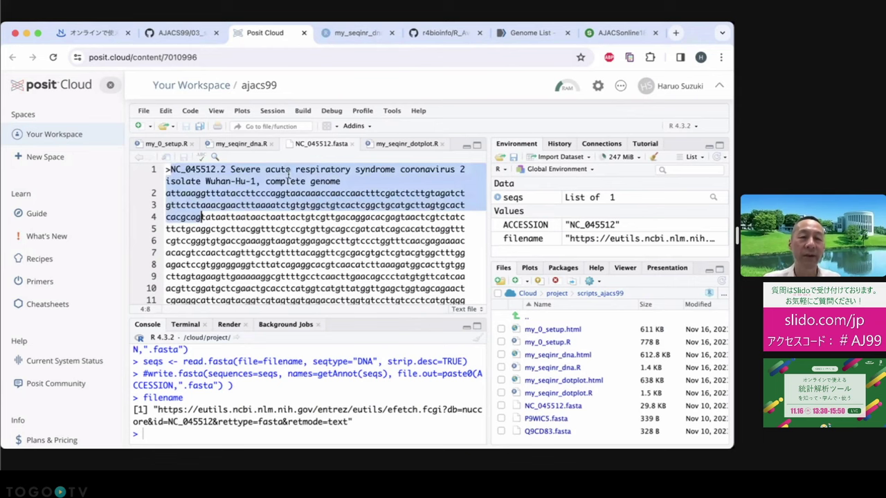
# - Return to my_seqinr_dna.R and compare seqs on line 16 with its use on line 19 by highlighting both
pyautogui.click(255, 144)
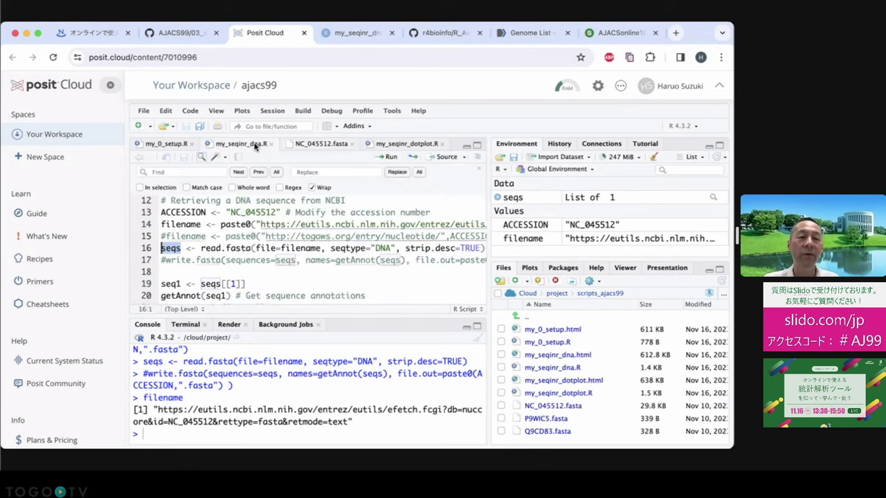
pyautogui.click(206, 247)
pyautogui.click(163, 248)
pyautogui.click(160, 248)
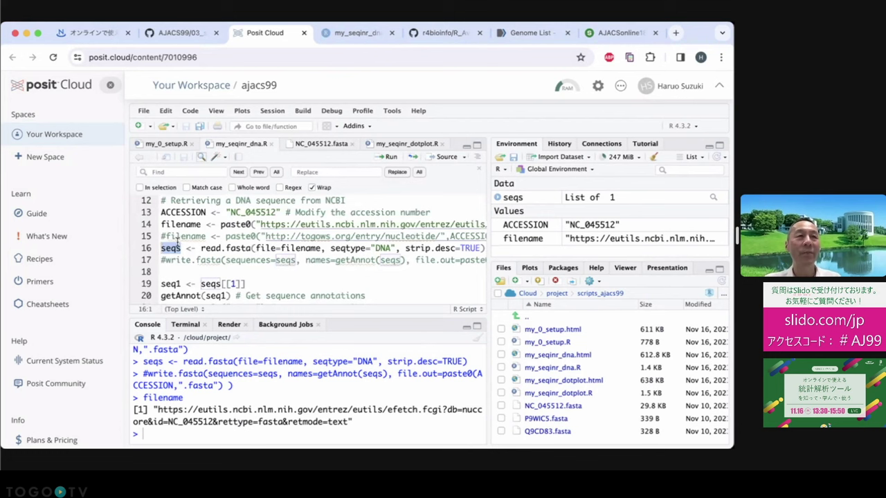
pyautogui.moveTo(201, 284); pyautogui.dragTo(220, 284)
pyautogui.click(142, 275)
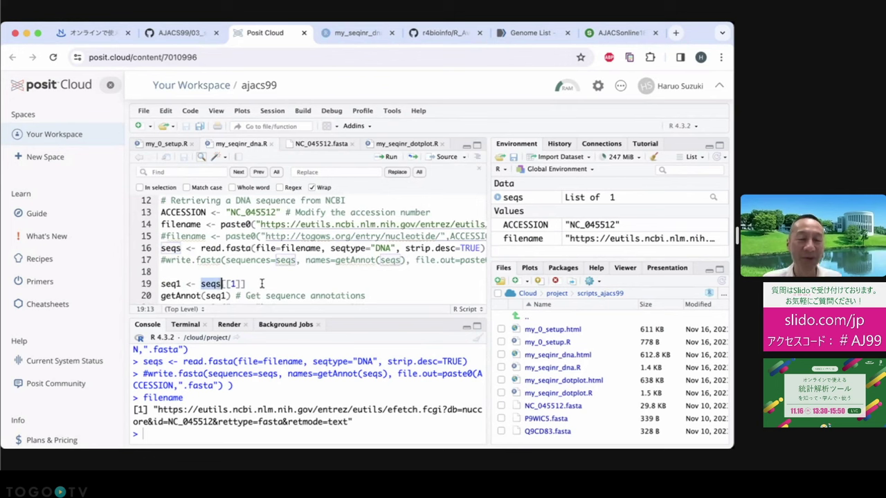
pyautogui.moveTo(182, 248); pyautogui.dragTo(156, 250)
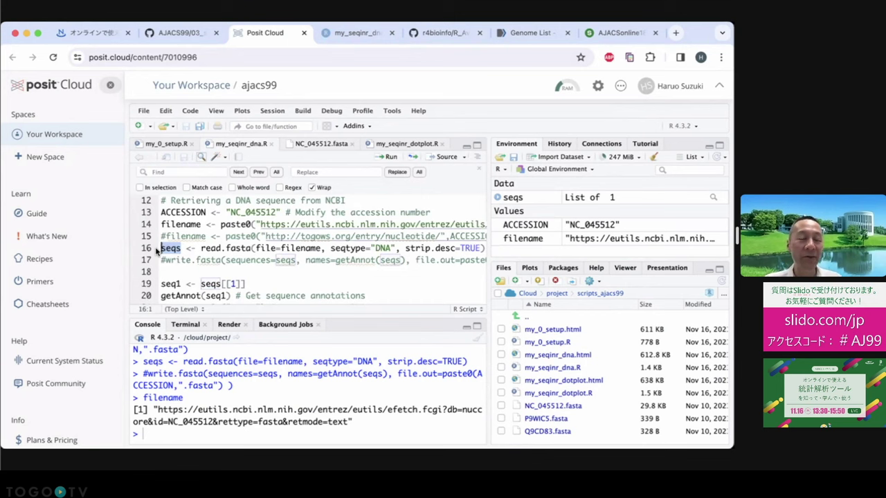
# - Highlight the [[1]] index on line 19, and the complete seqs[[1]] expression assigned to seq1
pyautogui.click(216, 295)
pyautogui.click(201, 284)
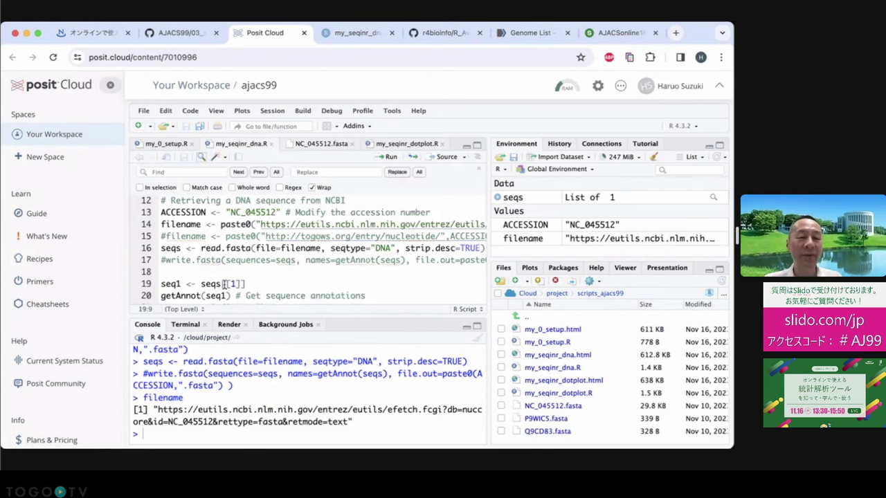
pyautogui.moveTo(222, 284); pyautogui.dragTo(256, 283)
pyautogui.click(248, 283)
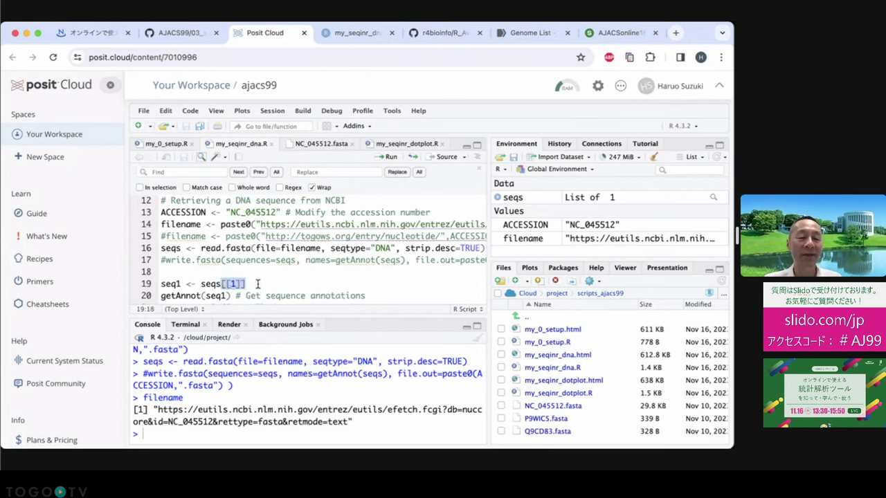
pyautogui.click(256, 283)
pyautogui.click(244, 284)
pyautogui.write(']')
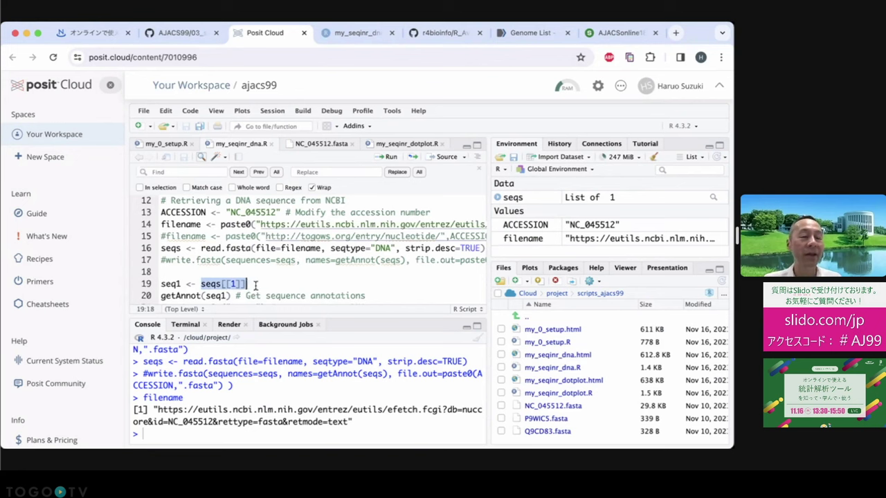
# - Highlight the [[1]] index, the seq1 variable, and the complete seqs[[1]] expression on line 19 of the script
pyautogui.click(255, 284)
pyautogui.moveTo(220, 284); pyautogui.dragTo(251, 284)
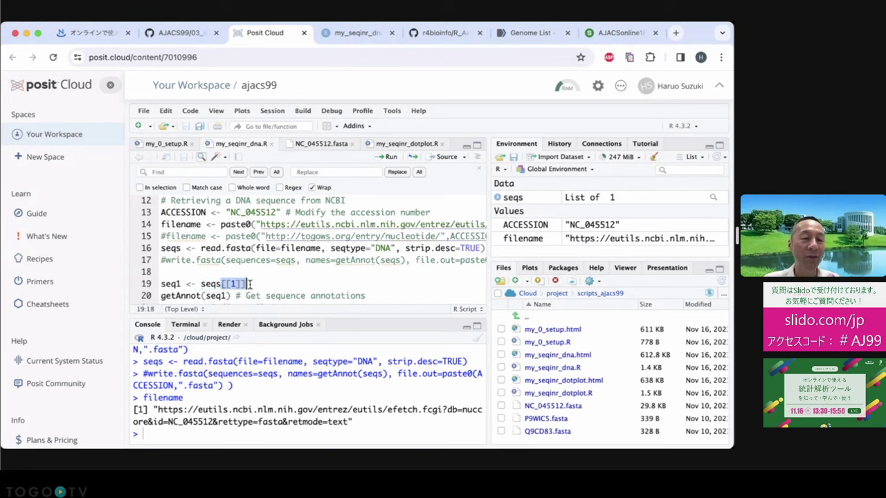
pyautogui.click(250, 284)
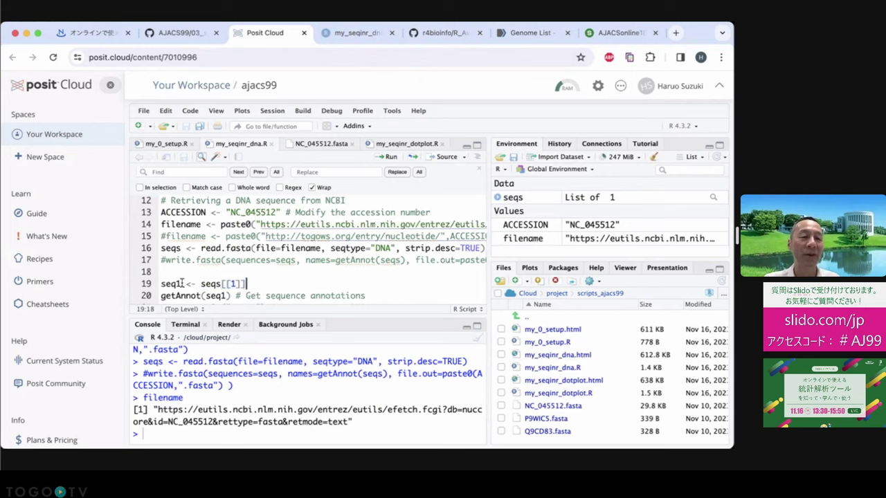
pyautogui.moveTo(182, 284); pyautogui.dragTo(159, 284)
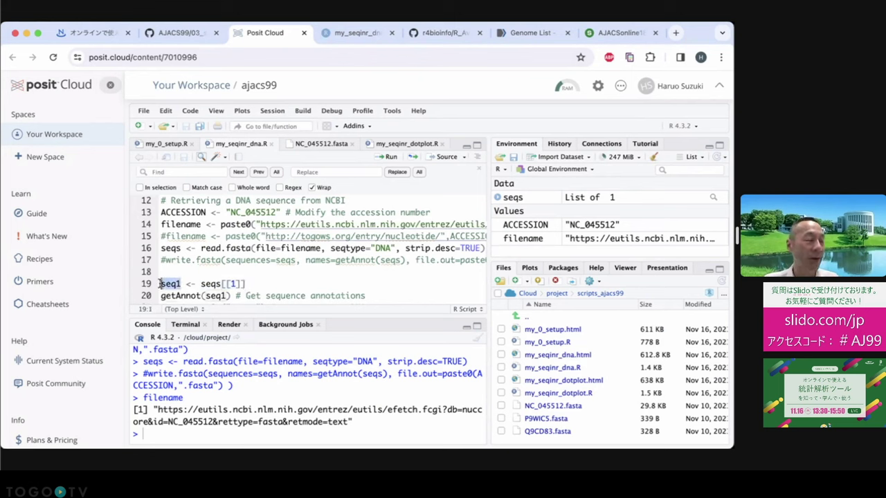
pyautogui.scroll(-1, 188, 272)
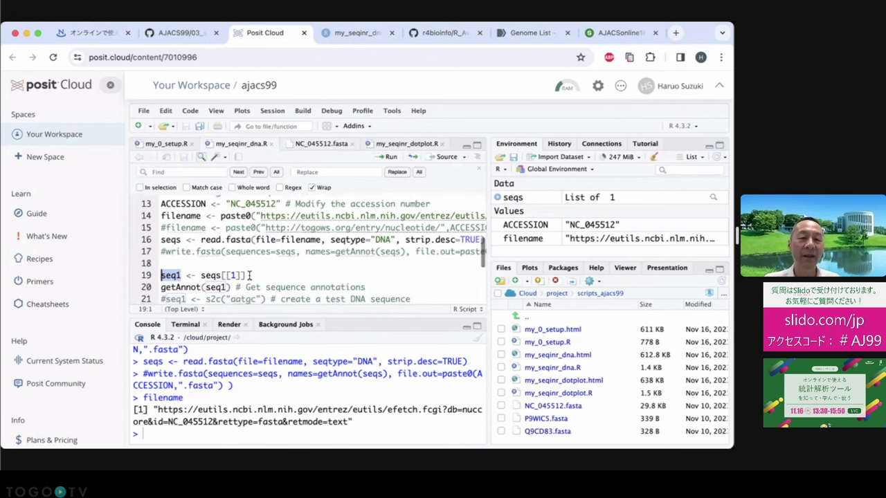
pyautogui.moveTo(247, 276); pyautogui.dragTo(197, 276)
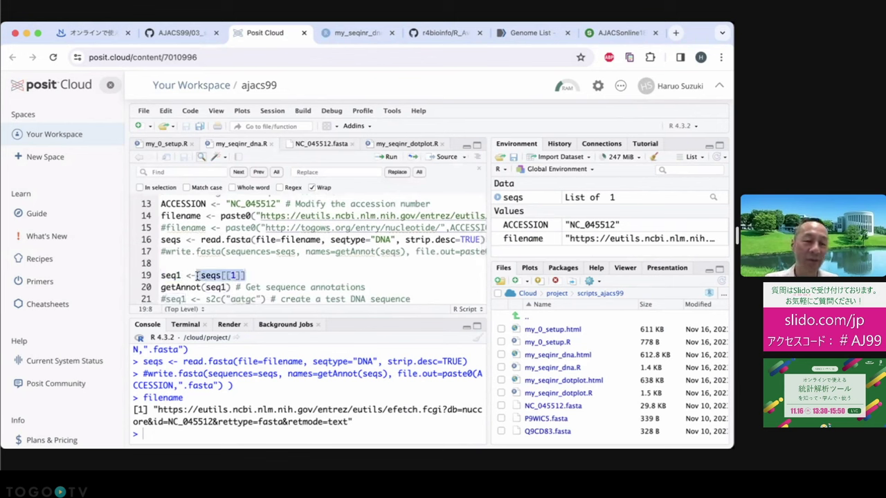
pyautogui.click(197, 275)
pyautogui.moveTo(182, 275); pyautogui.dragTo(162, 277)
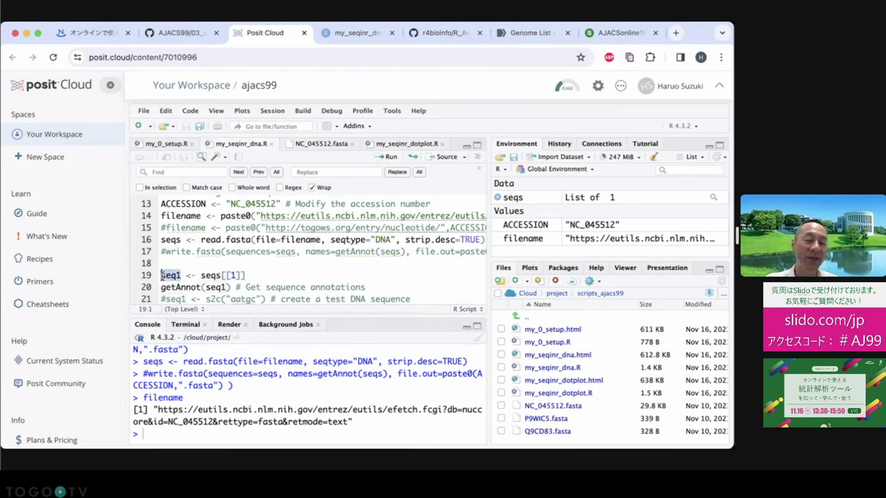
# - Select the whole of line 19 and run it to assign seqs[[1]] to seq1
pyautogui.click(253, 275)
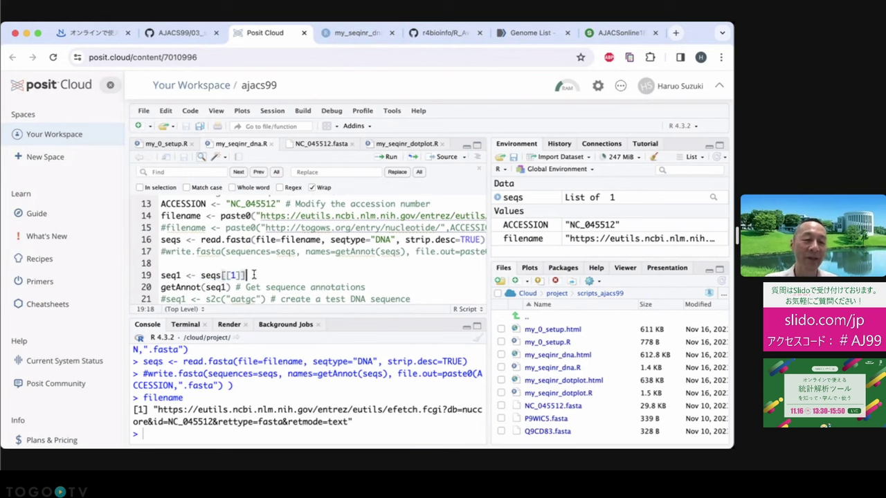
pyautogui.moveTo(254, 275); pyautogui.dragTo(161, 275)
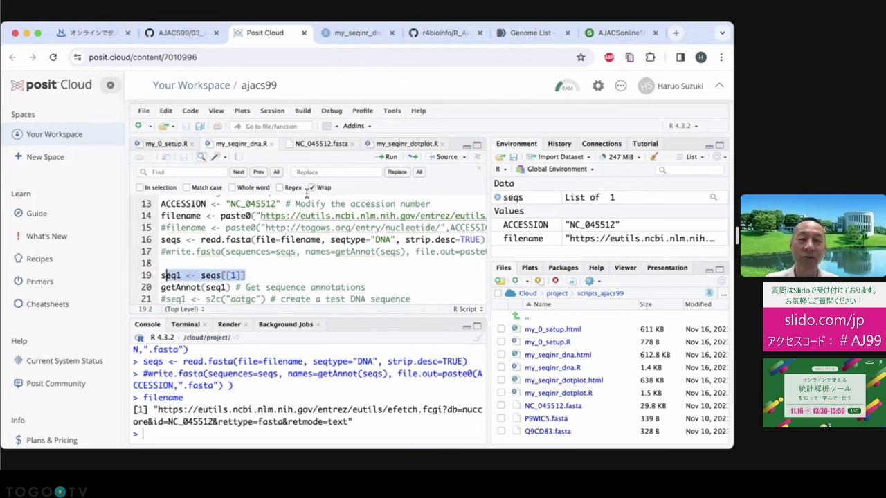
pyautogui.click(387, 159)
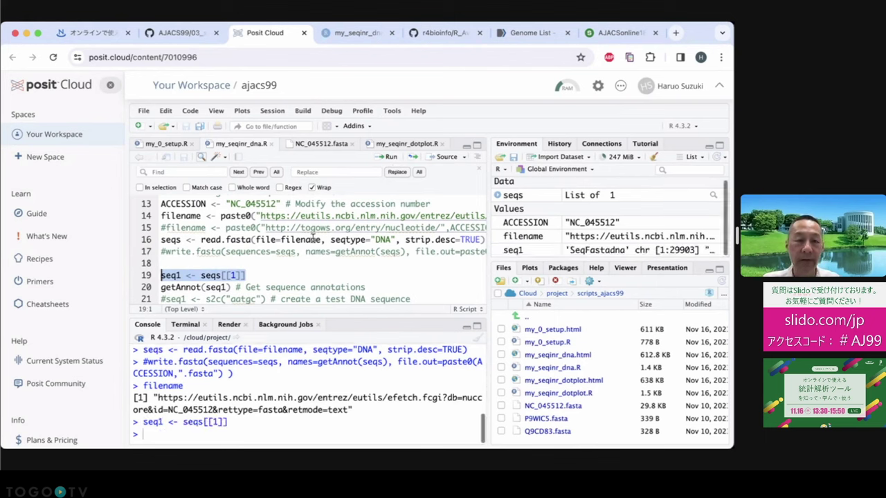
# - Enlarge the Environment pane and the script editor to show all variables and the analysis lines down to line 28
pyautogui.scroll(-1, 313, 240)
pyautogui.scroll(-1, 313, 240)
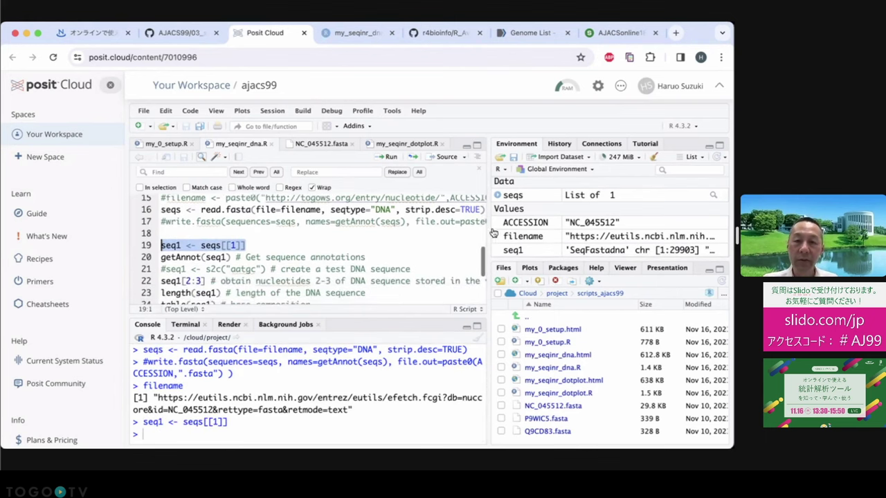
pyautogui.moveTo(516, 262); pyautogui.dragTo(515, 299)
pyautogui.click(357, 256)
pyautogui.scroll(-1, 257, 298)
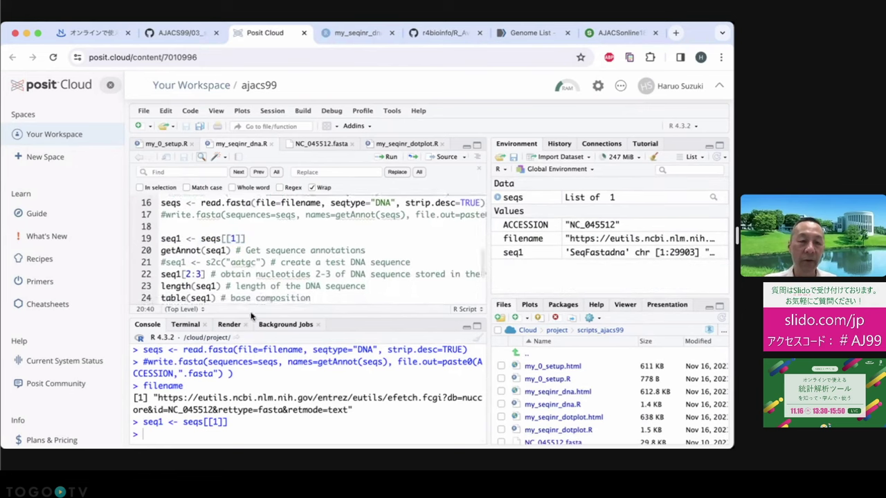
pyautogui.moveTo(252, 317); pyautogui.dragTo(252, 385)
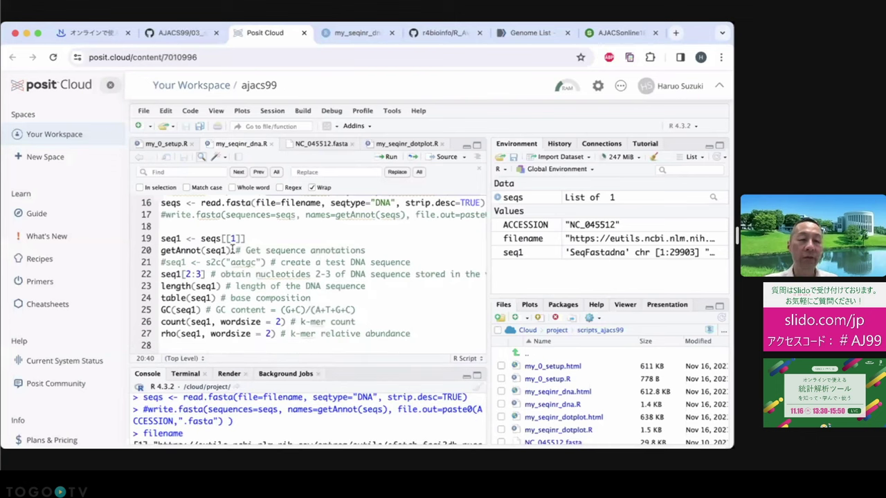
# - Run getAnnot(seq1) from line 20 with the find bar closed, and highlight the returned annotation in the console
pyautogui.moveTo(231, 249); pyautogui.dragTo(159, 251)
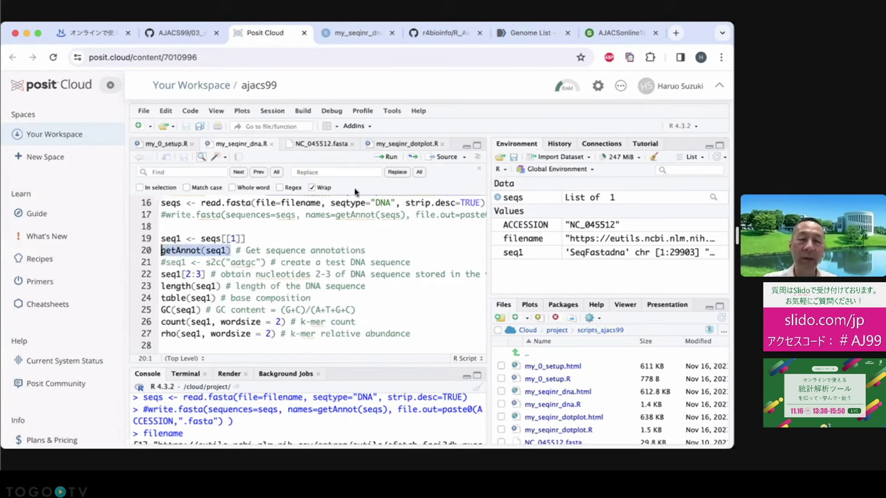
pyautogui.click(478, 169)
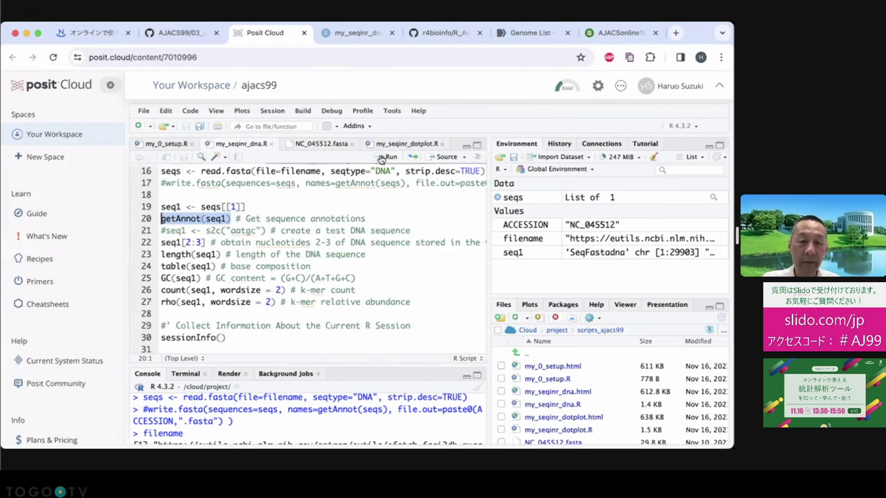
pyautogui.click(380, 157)
pyautogui.moveTo(267, 373); pyautogui.dragTo(268, 349)
pyautogui.moveTo(159, 410); pyautogui.dragTo(286, 422)
pyautogui.click(288, 271)
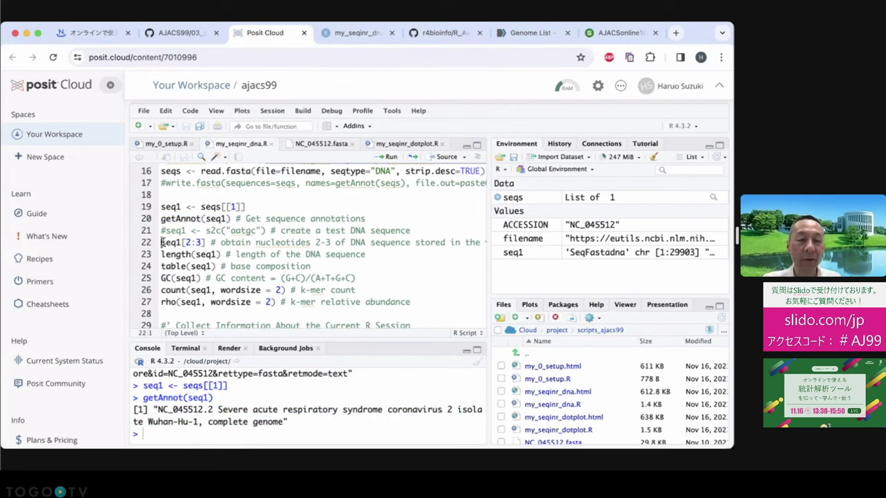
# - Run lines 22 to 27, from seq1[2:3] through rho(seq1, wordsize = 2), and enlarge the console for their output
pyautogui.moveTo(161, 243); pyautogui.dragTo(357, 315)
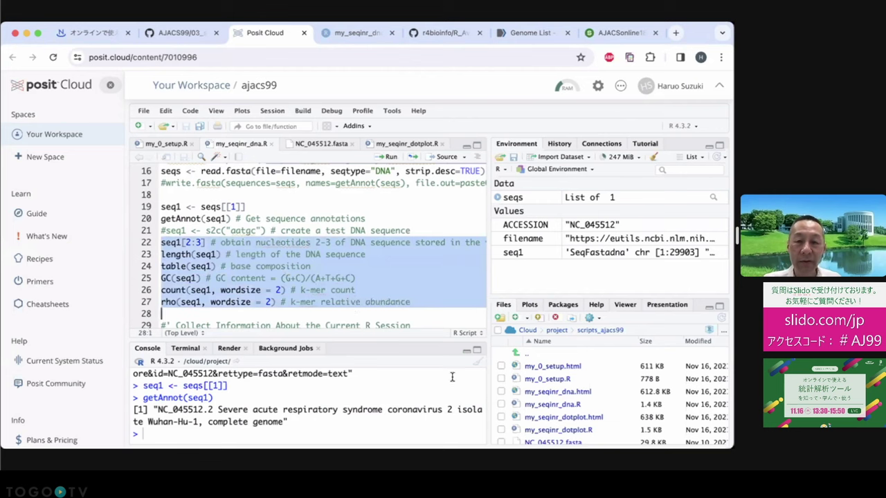
pyautogui.click(388, 157)
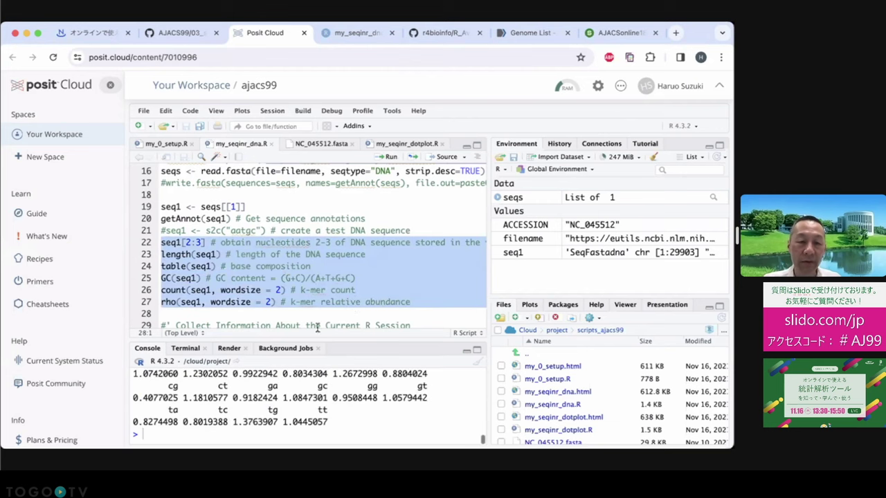
pyautogui.moveTo(310, 338); pyautogui.dragTo(310, 258)
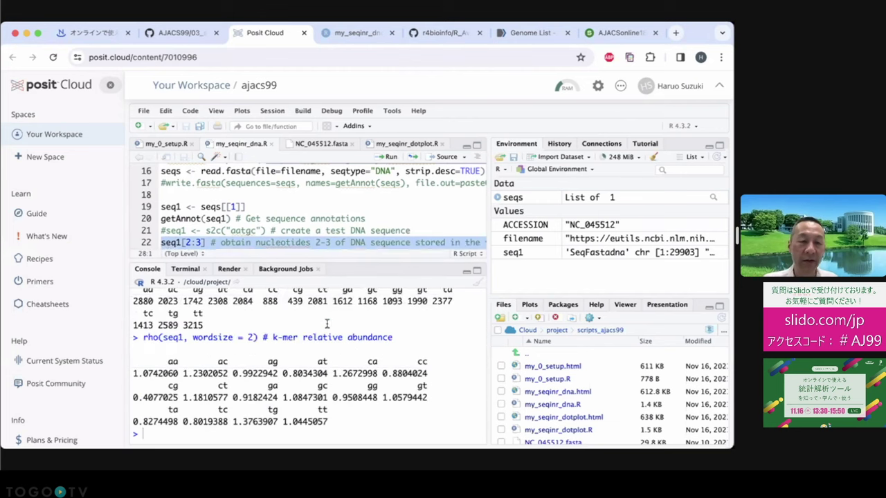
# - Review the console output from seq1[2:3] onward, highlighting the seq1 argument in the length(seq1) call
pyautogui.scroll(5, 328, 324)
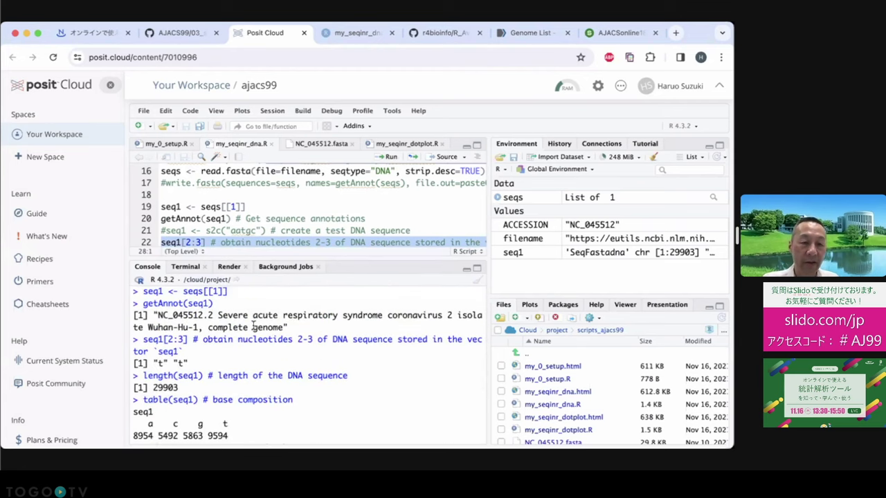
pyautogui.scroll(-1, 236, 348)
pyautogui.scroll(-1, 236, 348)
pyautogui.moveTo(143, 335); pyautogui.dragTo(198, 336)
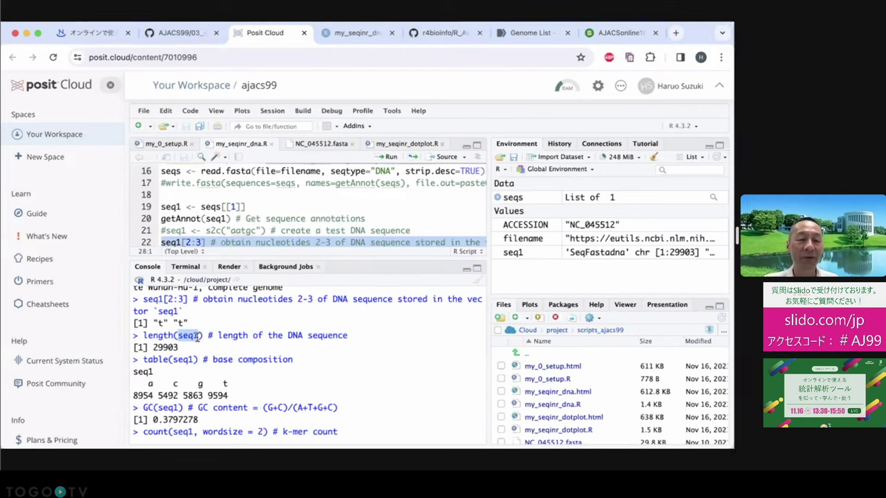
pyautogui.click(198, 336)
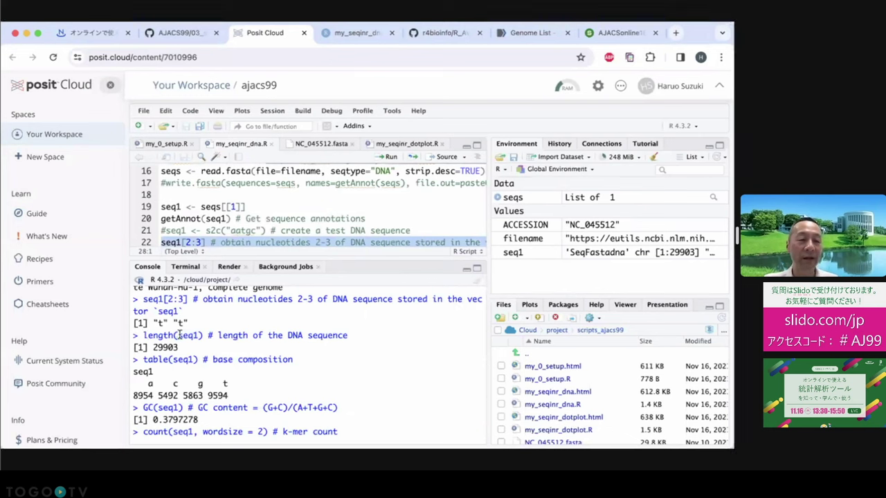
pyautogui.moveTo(180, 335); pyautogui.dragTo(200, 335)
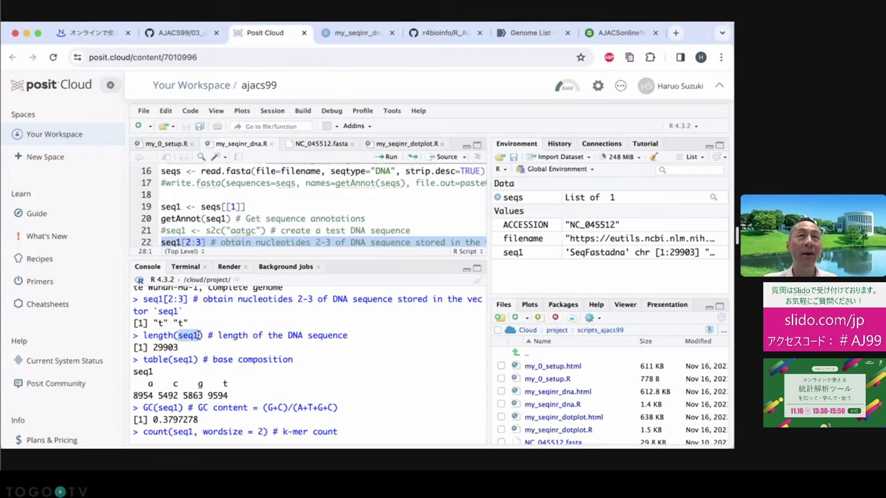
pyautogui.click(200, 335)
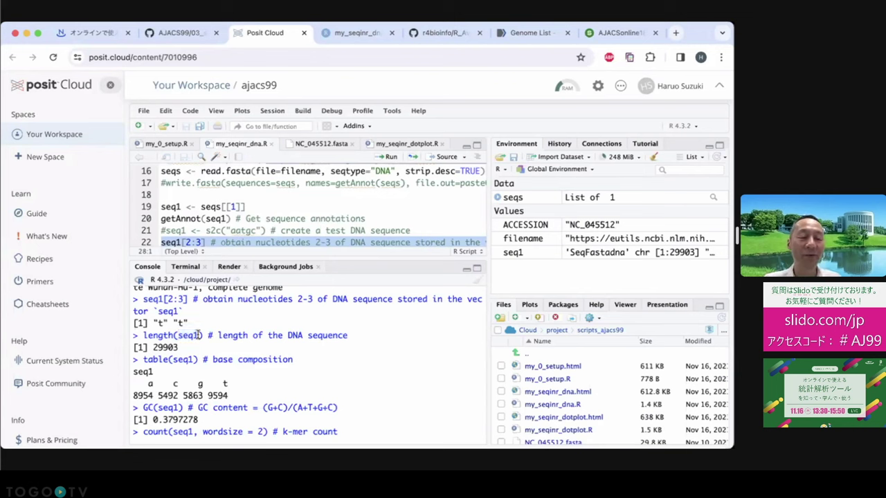
pyautogui.moveTo(143, 335); pyautogui.dragTo(199, 335)
pyautogui.click(183, 337)
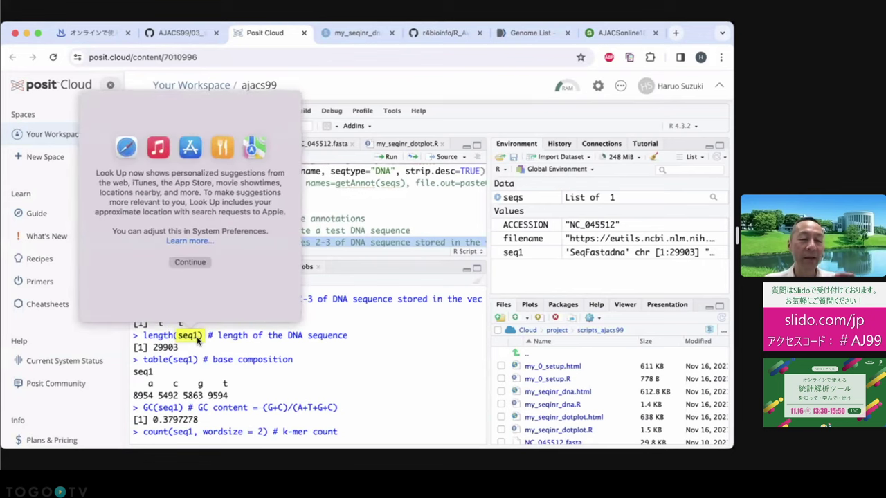
pyautogui.press('Escape')
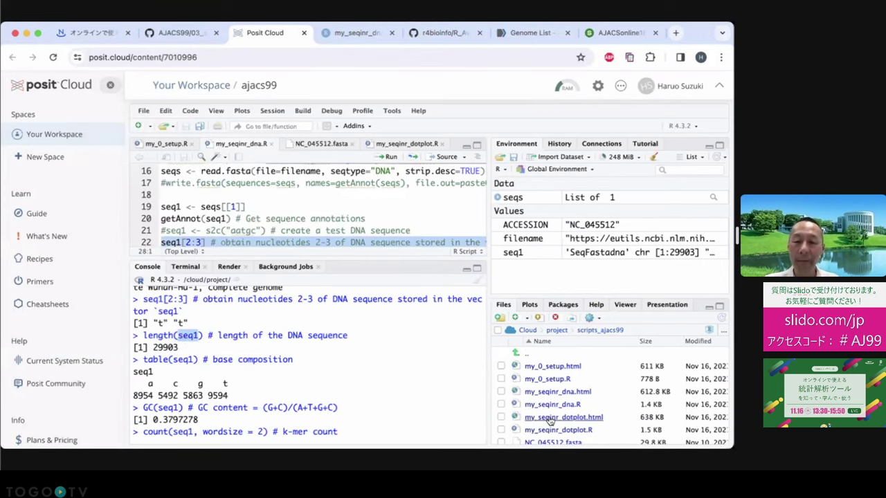
# - Reopen NC_045512.fasta and mark the second and third nucleotides at the start of line 2
pyautogui.click(545, 444)
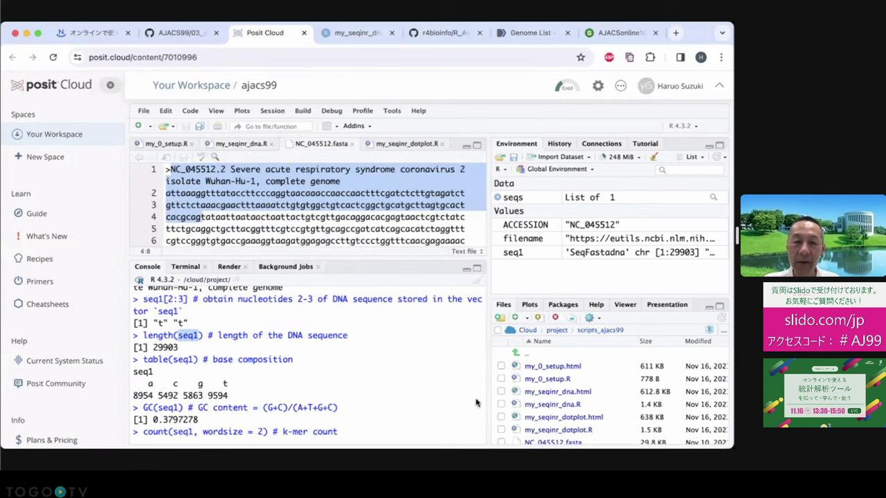
pyautogui.click(169, 193)
pyautogui.click(175, 194)
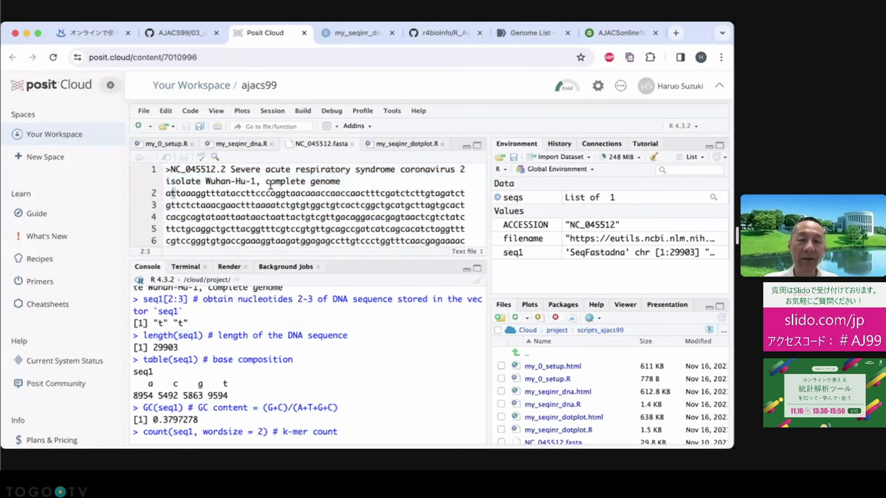
# - Return to my_seqinr_dna.R and highlight the length(seq1) call in the console output
pyautogui.click(242, 144)
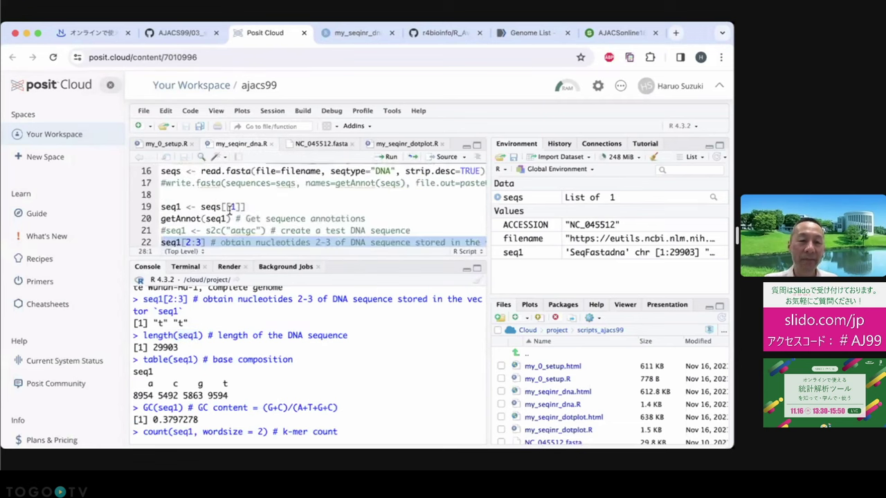
pyautogui.scroll(-1, 224, 217)
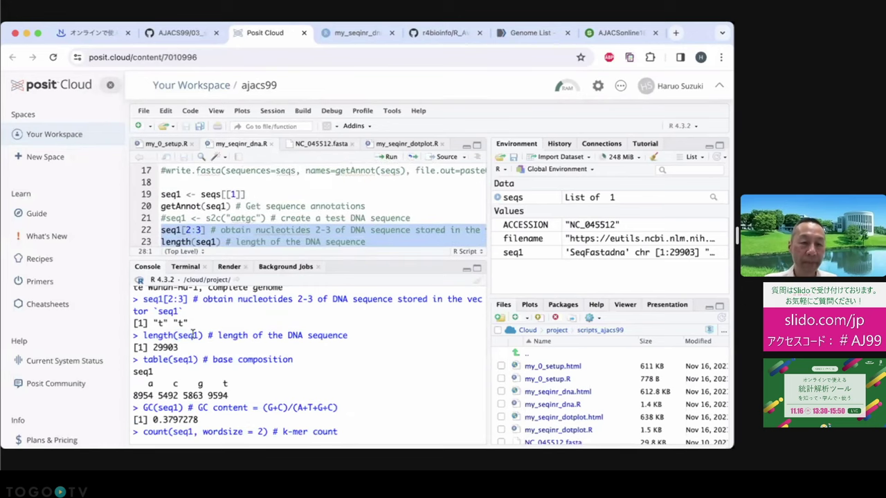
pyautogui.scroll(3, 194, 334)
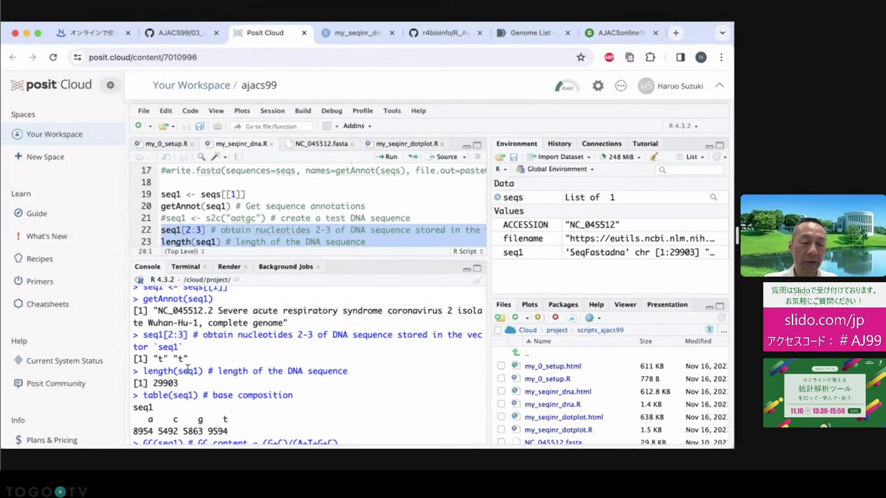
pyautogui.moveTo(143, 371); pyautogui.dragTo(201, 371)
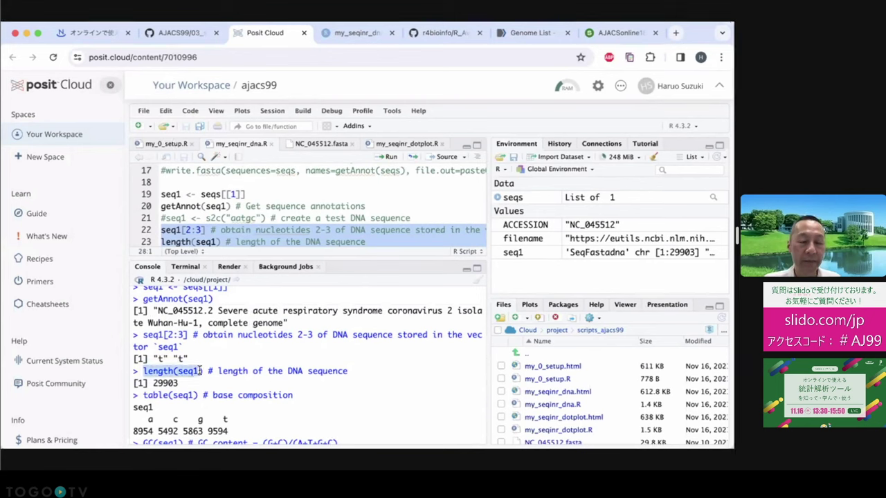
pyautogui.scroll(-2, 153, 310)
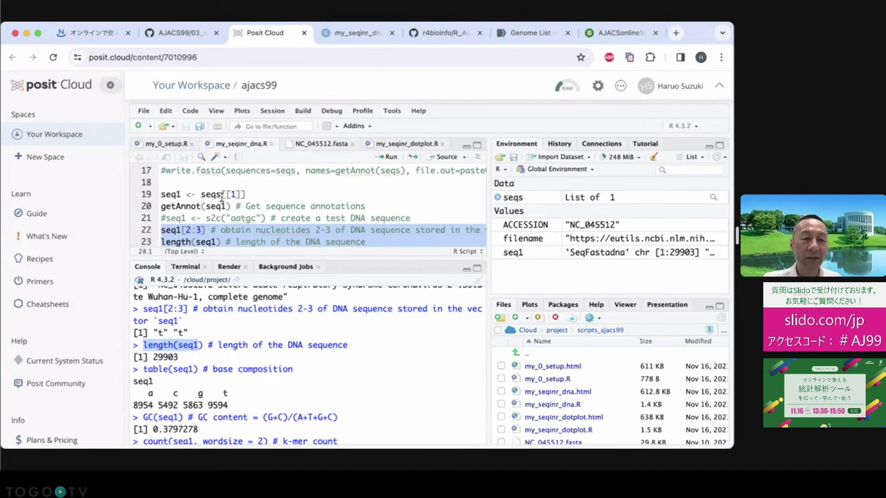
# - Compare the list index [[1]] on line 19 with the vector index [2:3] in the console by highlighting both
pyautogui.moveTo(222, 195); pyautogui.dragTo(248, 194)
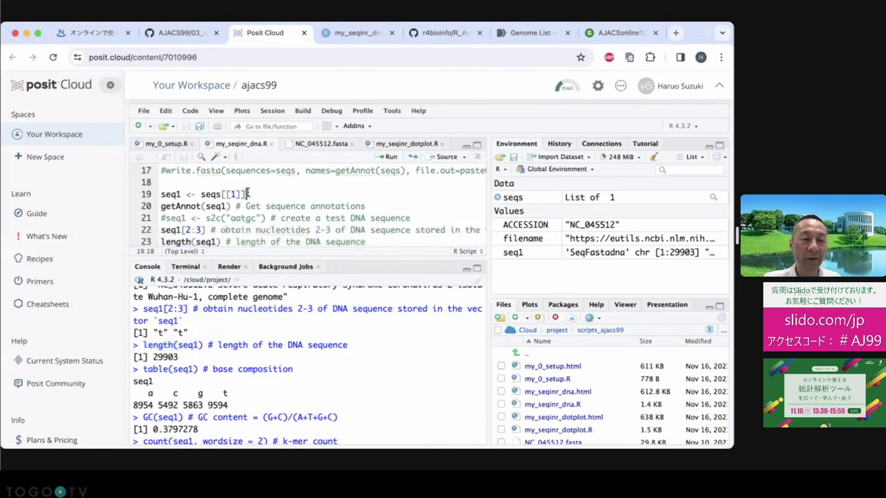
pyautogui.doubleClick(232, 195)
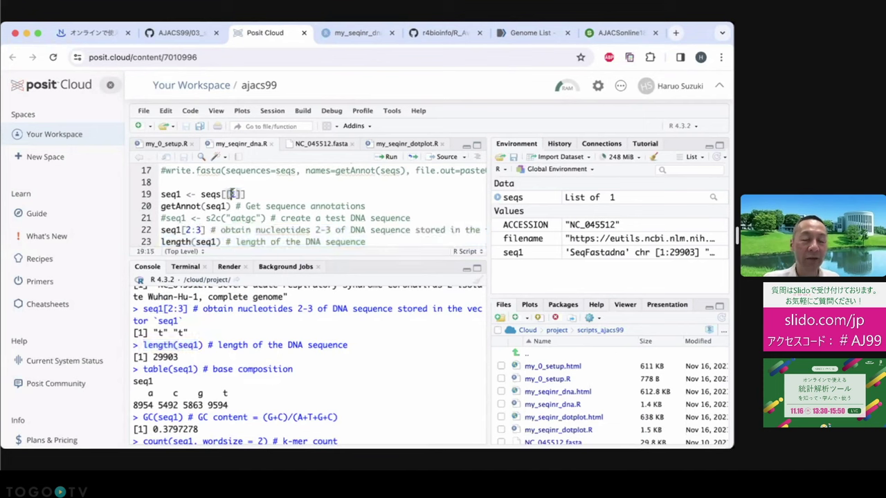
pyautogui.moveTo(143, 309); pyautogui.dragTo(187, 309)
pyautogui.click(163, 308)
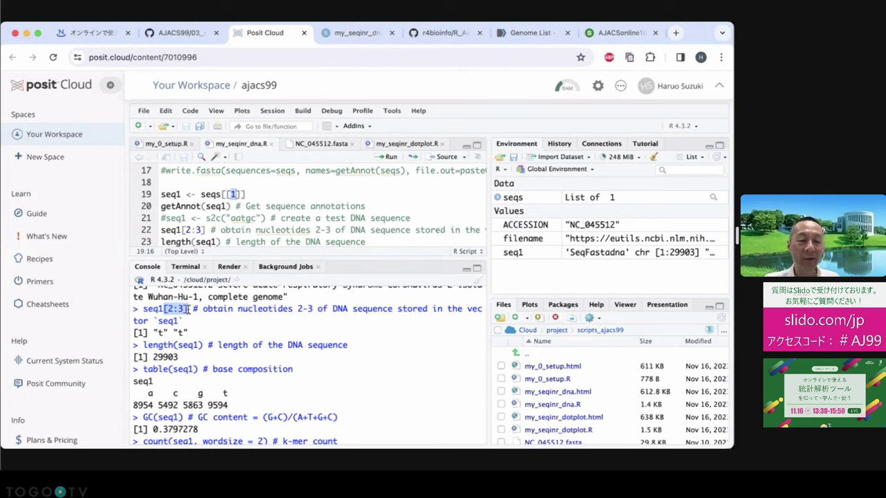
# - Highlight the [2:3] index in the console output, and evaluate 2:3 and 1:3 at the prompt to demonstrate integer sequences
pyautogui.click(164, 310)
pyautogui.moveTo(164, 309)
pyautogui.mouseDown()
pyautogui.moveTo(188, 309)
pyautogui.moveTo(180, 310)
pyautogui.mouseUp()
pyautogui.click(166, 309)
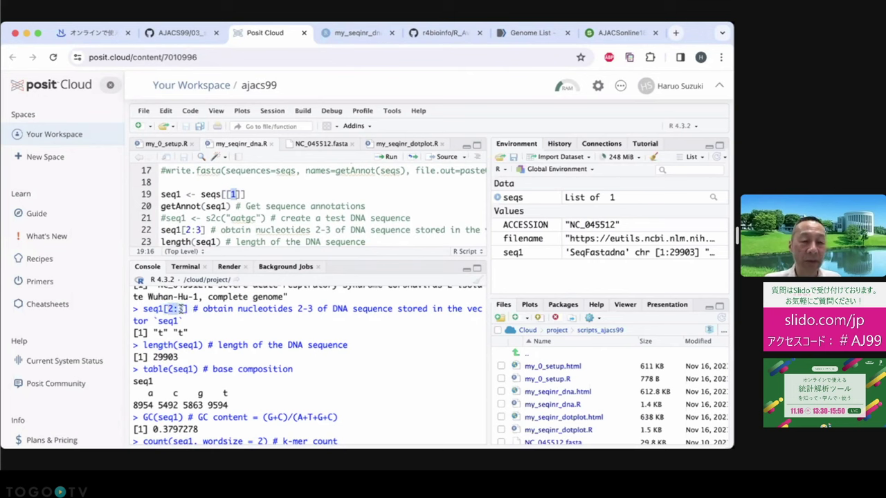
pyautogui.click(181, 359)
pyautogui.moveTo(226, 258); pyautogui.dragTo(226, 232)
pyautogui.write('2:3')
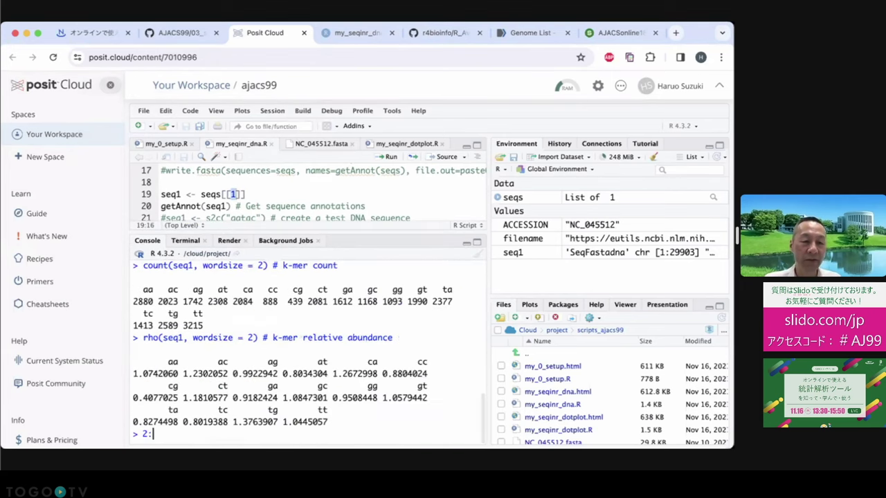
pyautogui.press('Return')
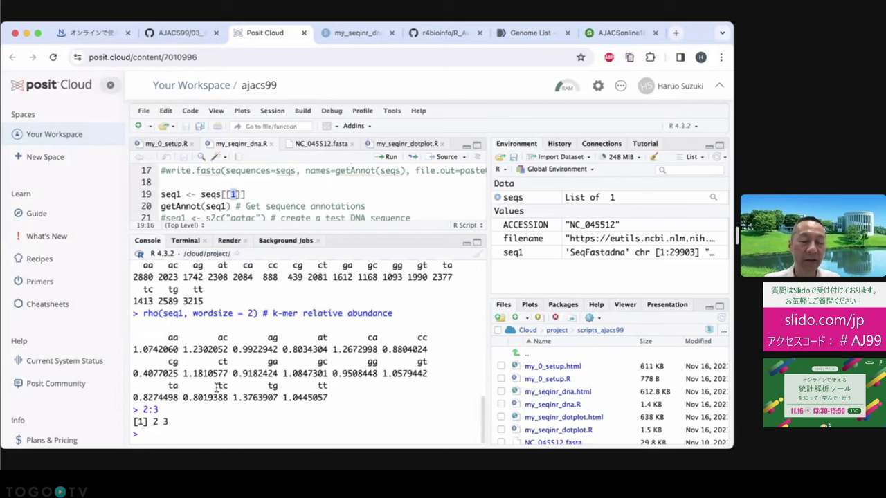
pyautogui.write('1:3')
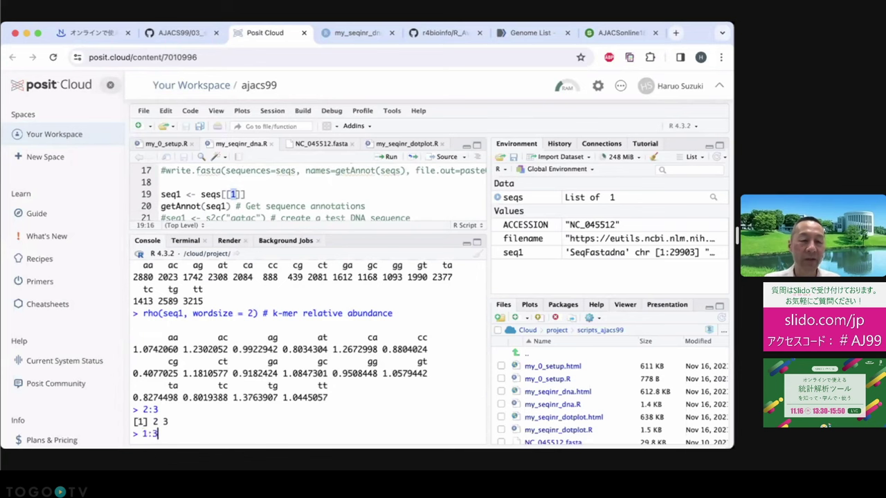
pyautogui.press('Return')
# - Evaluate c(1,2) and its extended form c(1,2,3) in the console to demonstrate combining values into a vector
pyautogui.write('c')
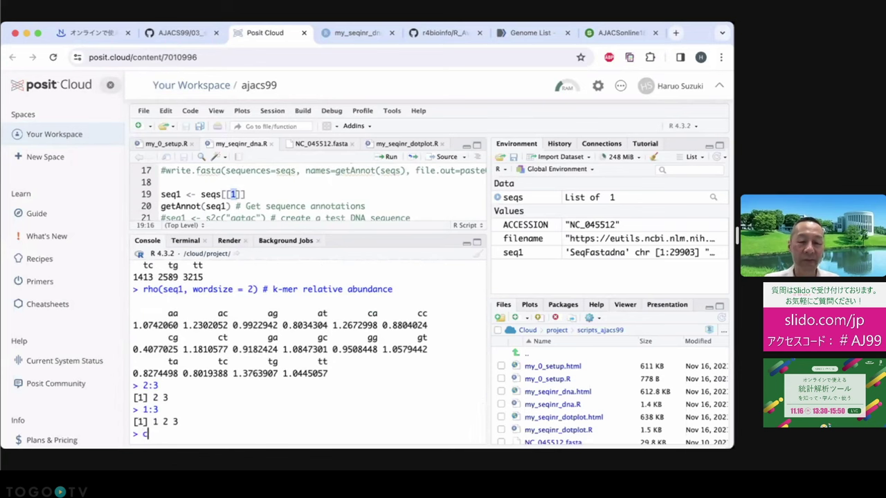
pyautogui.write('(1,2')
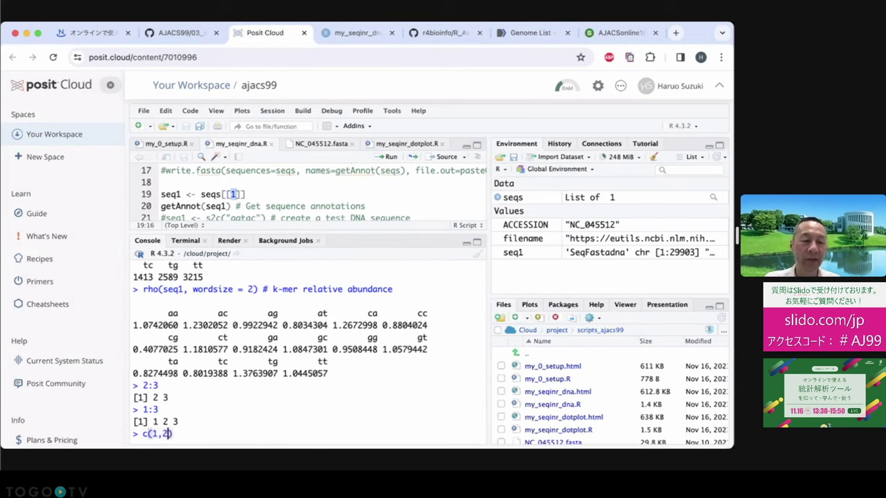
pyautogui.press('Return')
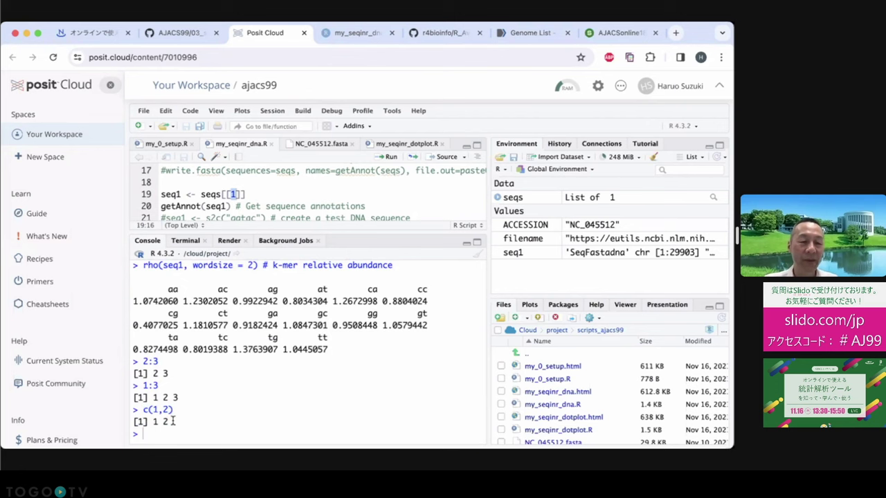
pyautogui.press('Up')
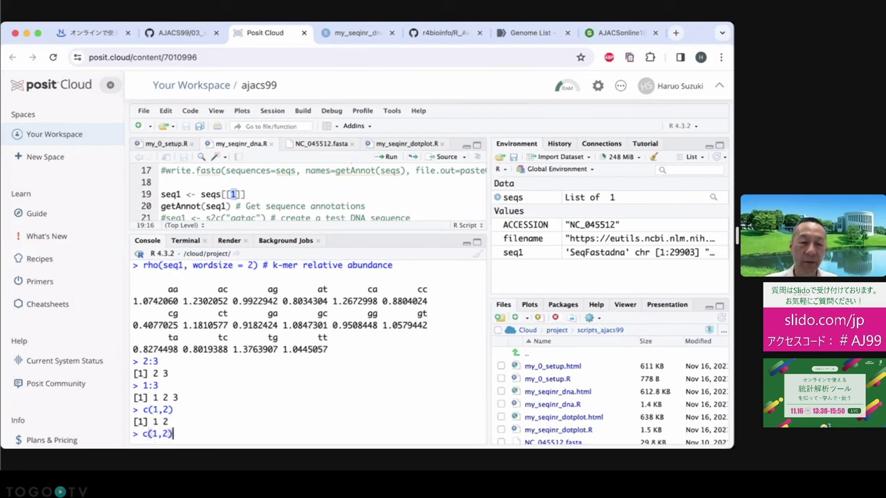
pyautogui.press('Left')
pyautogui.write(',3')
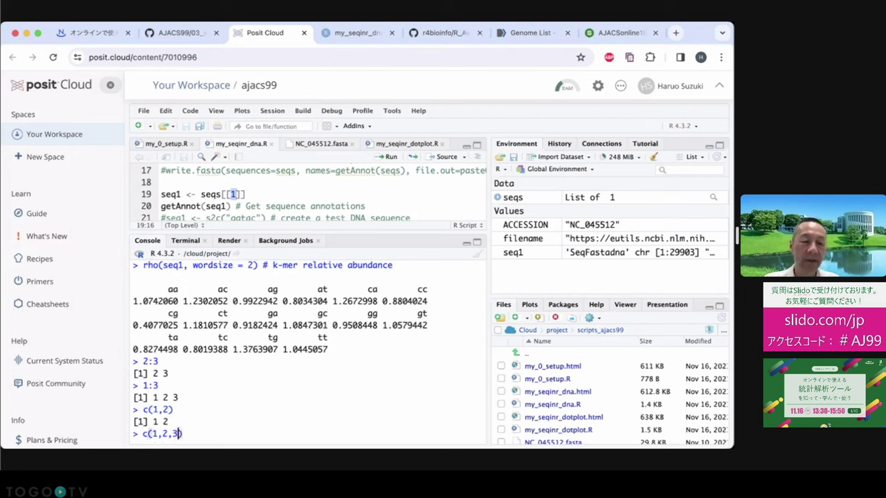
pyautogui.press('Return')
# - Edit the recalled c() call into c(1,3,5) and evaluate it to demonstrate a vector of non-consecutive numbers
pyautogui.press('Up')
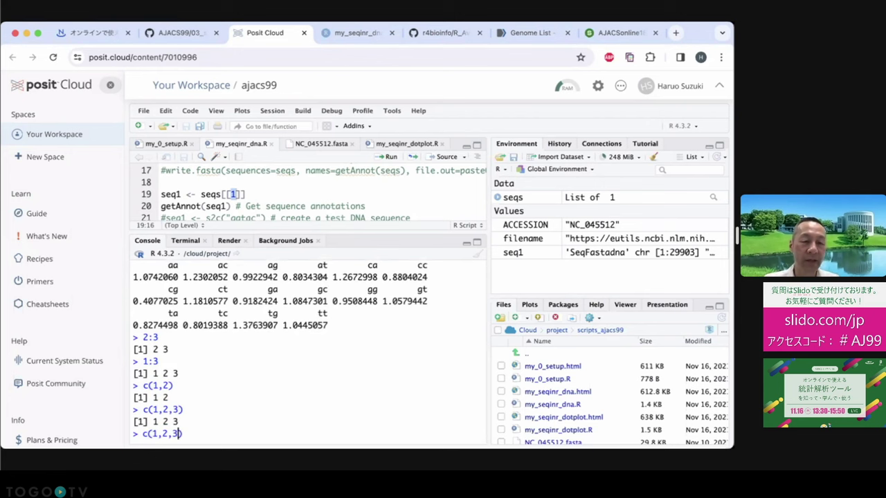
pyautogui.write(',5')
pyautogui.press('BackSpace')
pyautogui.press('BackSpace')
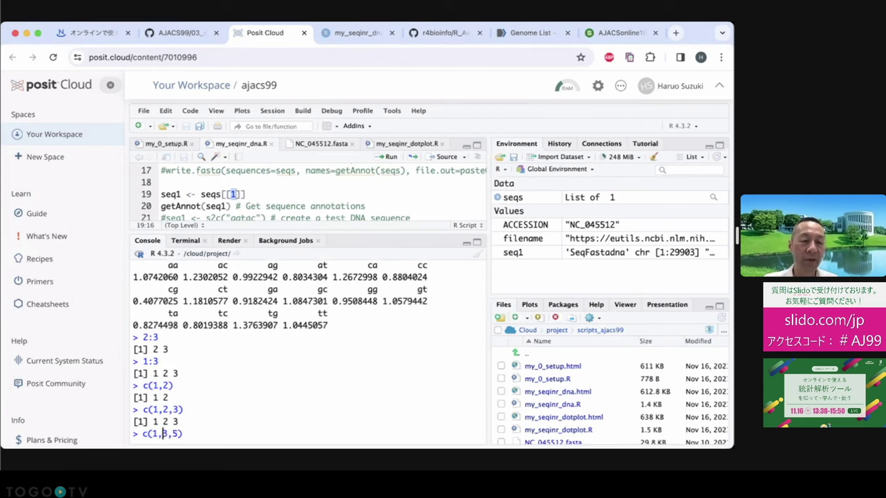
pyautogui.press('Return')
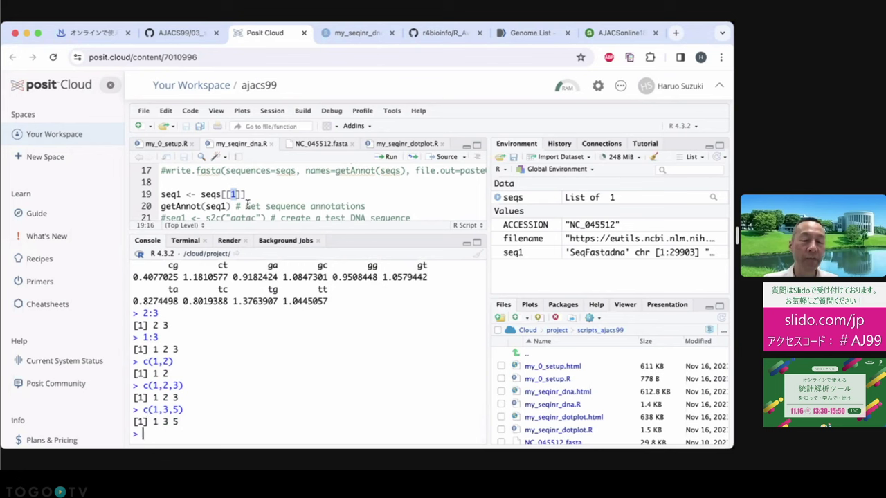
# - Widen the script editor and highlight the comment text, the 2-3 range and the seq1[2:3] expression on line 22
pyautogui.scroll(-2, 247, 205)
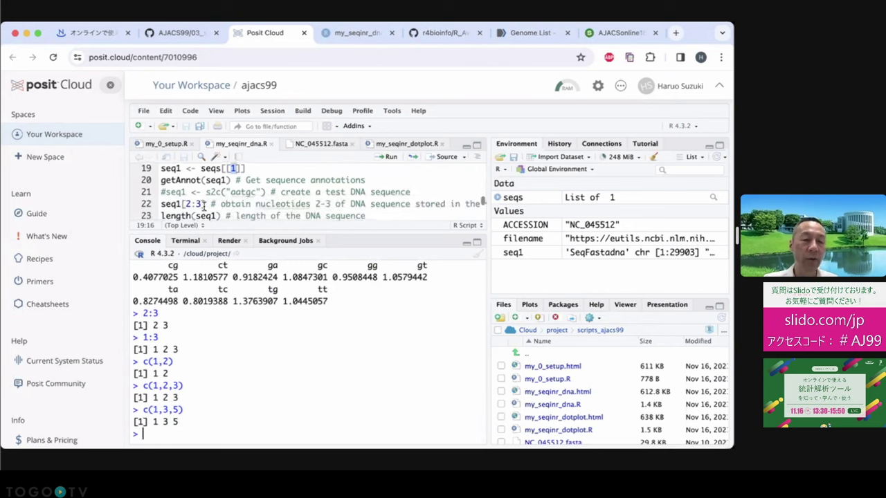
pyautogui.moveTo(205, 204); pyautogui.dragTo(318, 206)
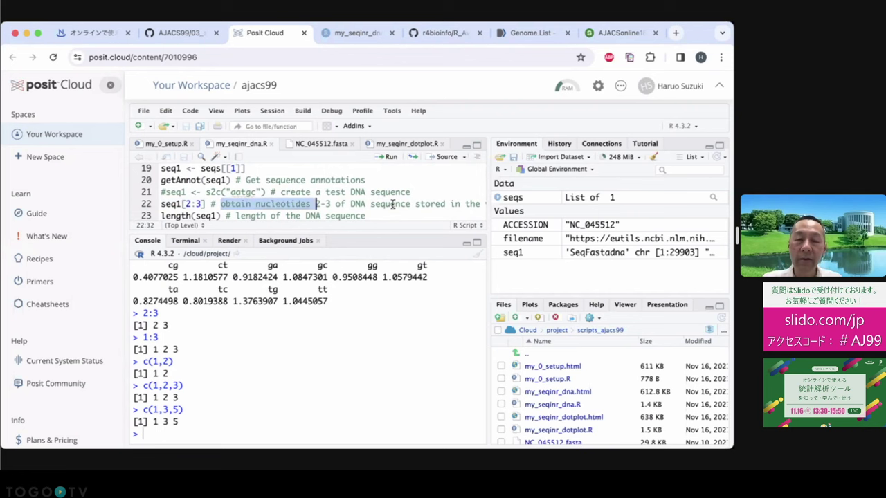
pyautogui.moveTo(489, 190); pyautogui.dragTo(530, 195)
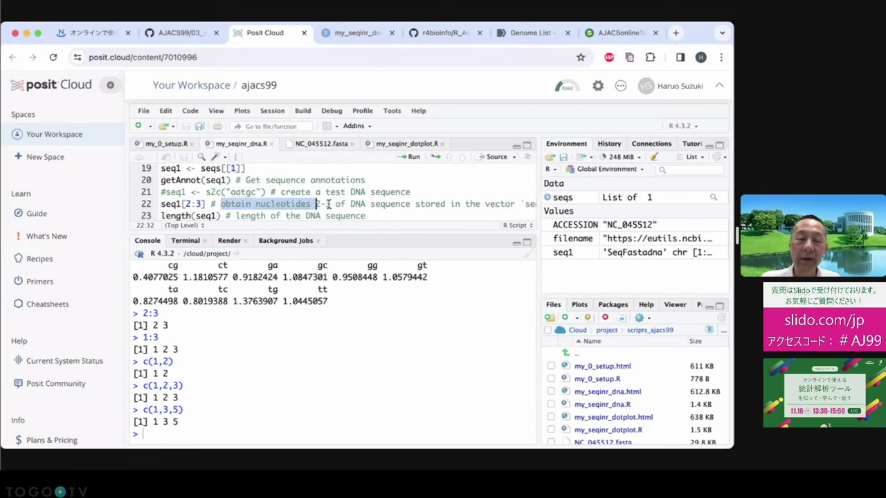
pyautogui.moveTo(331, 204); pyautogui.dragTo(316, 203)
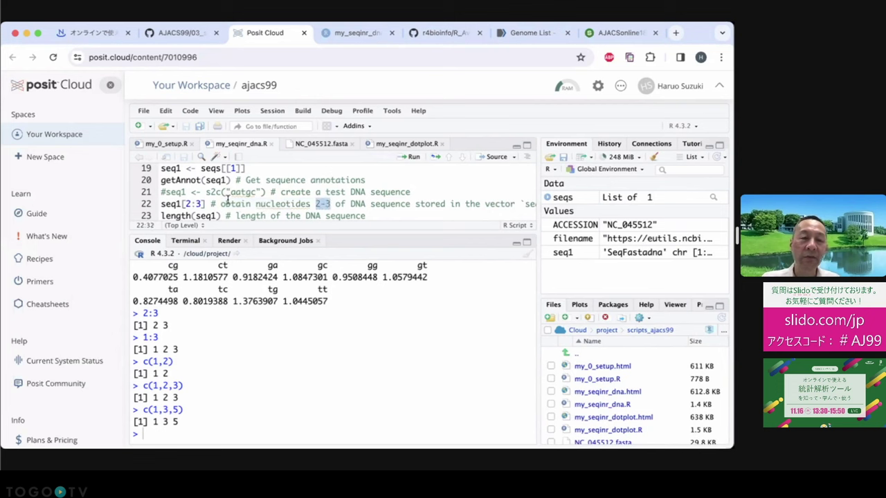
pyautogui.moveTo(205, 203); pyautogui.dragTo(171, 204)
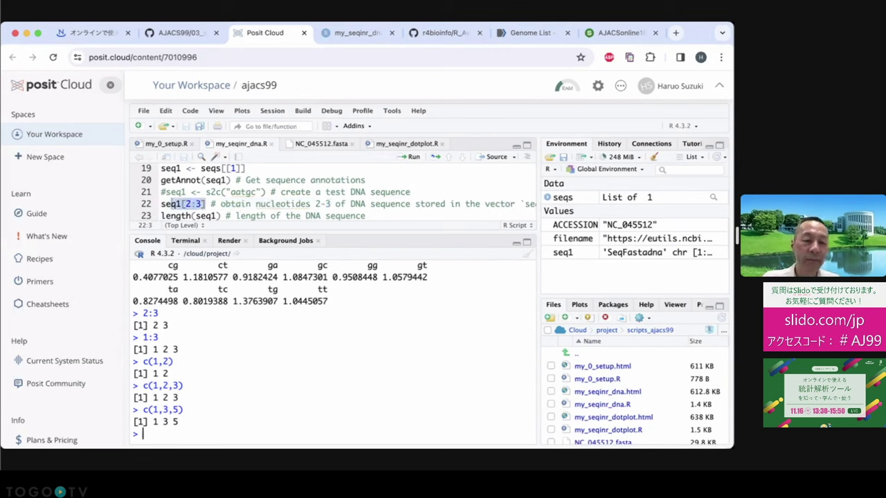
# - Evaluate 2:3 in the console again, and run only the seq1[2:3] expression from line 22 of the script
pyautogui.write('2:3')
pyautogui.press('Return')
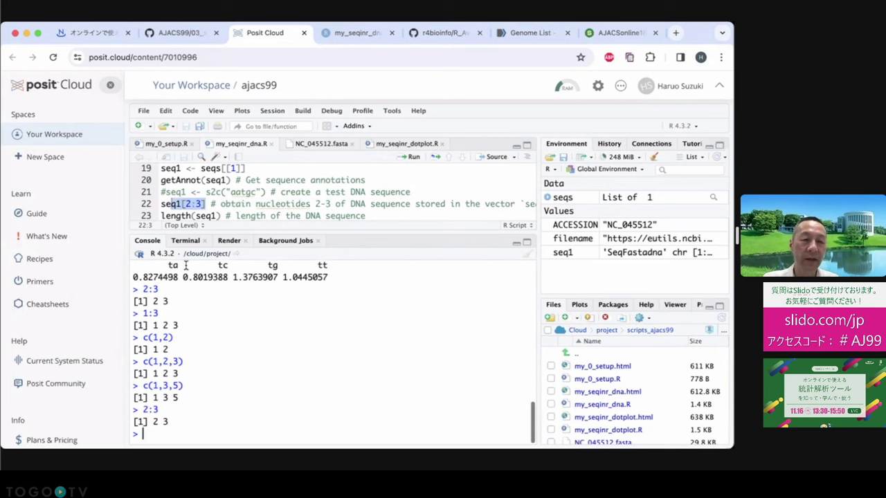
pyautogui.moveTo(207, 204); pyautogui.dragTo(161, 204)
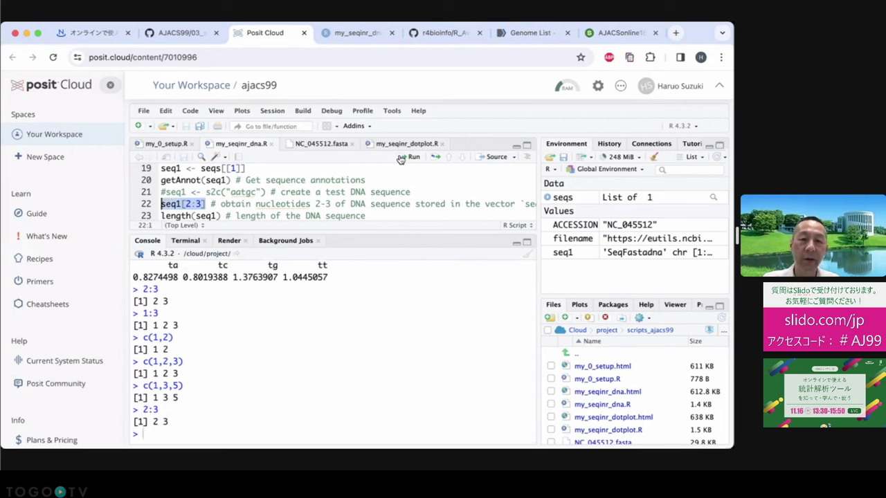
pyautogui.click(401, 157)
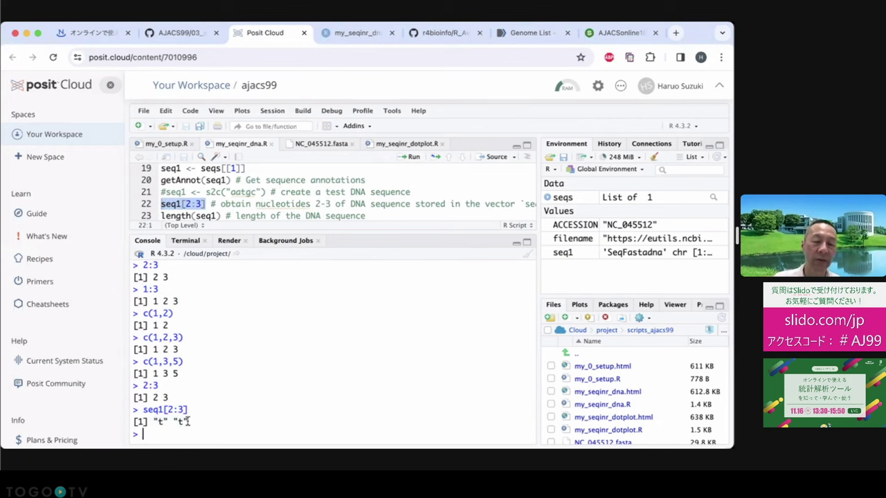
# - Change the recalled command to seq1[1:10], evaluate it, and highlight the leading nucleotides in its console output
pyautogui.press('Up')
pyautogui.press('Left')
pyautogui.press('BackSpace')
pyautogui.press('BackSpace')
pyautogui.press('BackSpace')
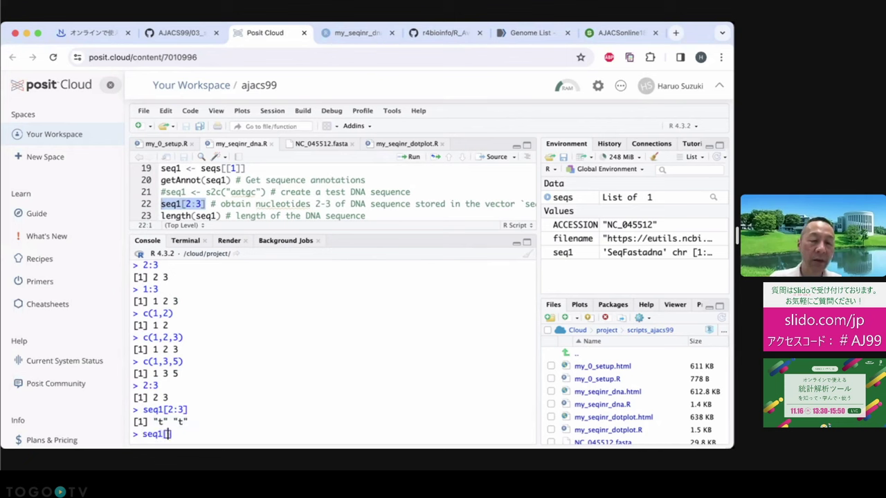
pyautogui.write('1:10')
pyautogui.press('Return')
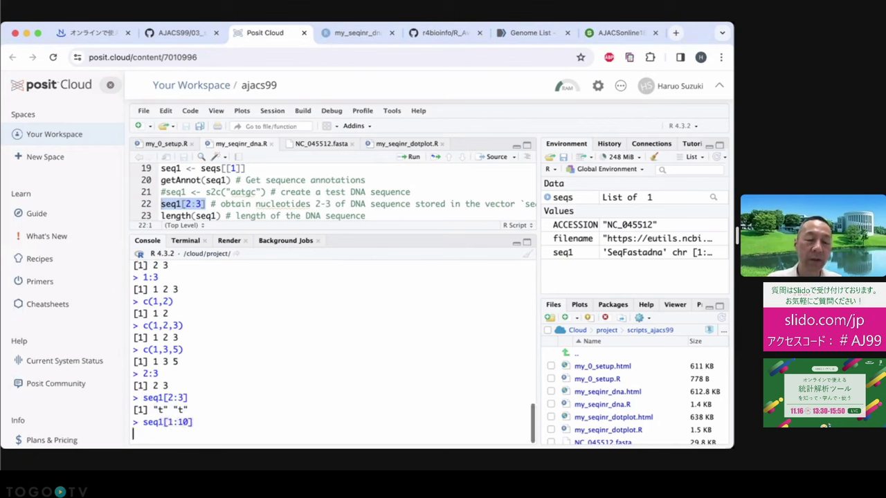
pyautogui.moveTo(163, 421); pyautogui.dragTo(204, 422)
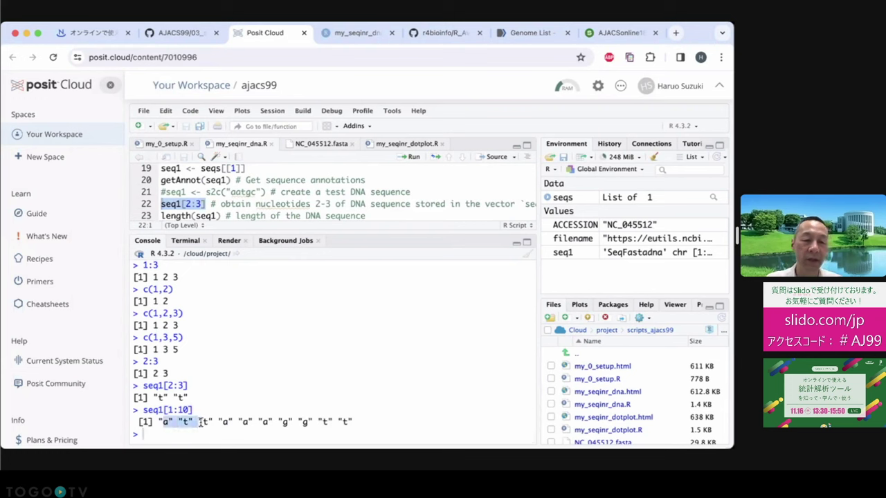
pyautogui.scroll(-1, 257, 197)
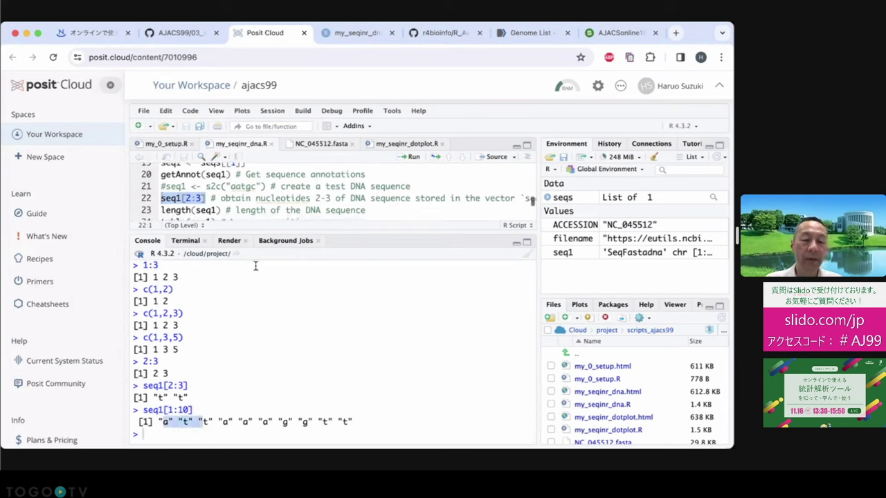
pyautogui.moveTo(163, 422); pyautogui.dragTo(302, 422)
# - Run the length(seq1) call from line 23 and the table(seq1) call from line 24 of the script
pyautogui.moveTo(223, 210); pyautogui.dragTo(160, 207)
pyautogui.click(402, 157)
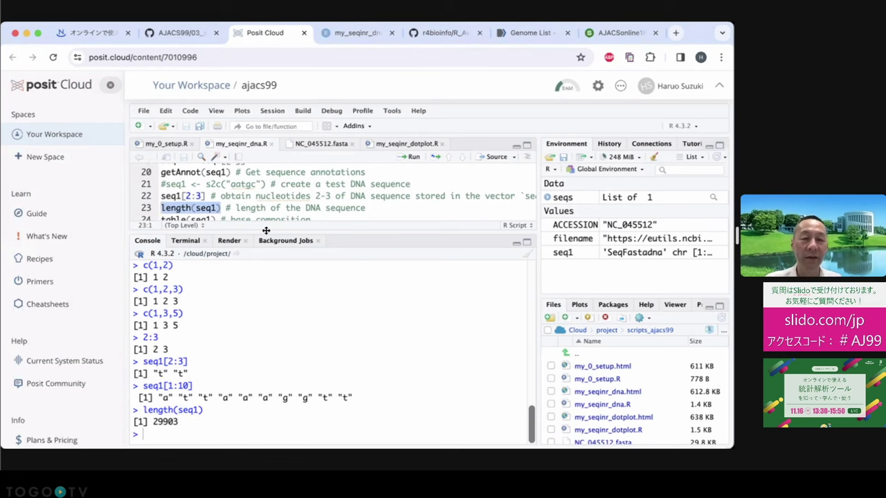
pyautogui.moveTo(265, 232); pyautogui.dragTo(265, 246)
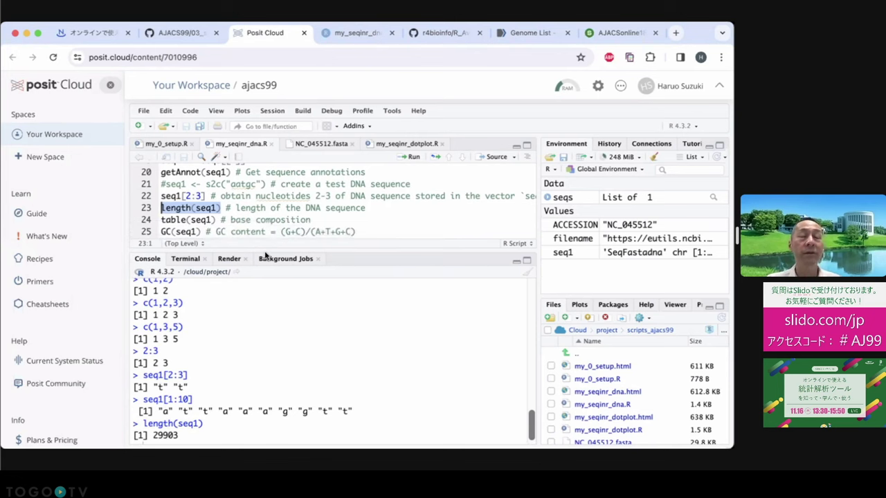
pyautogui.scroll(-1, 216, 212)
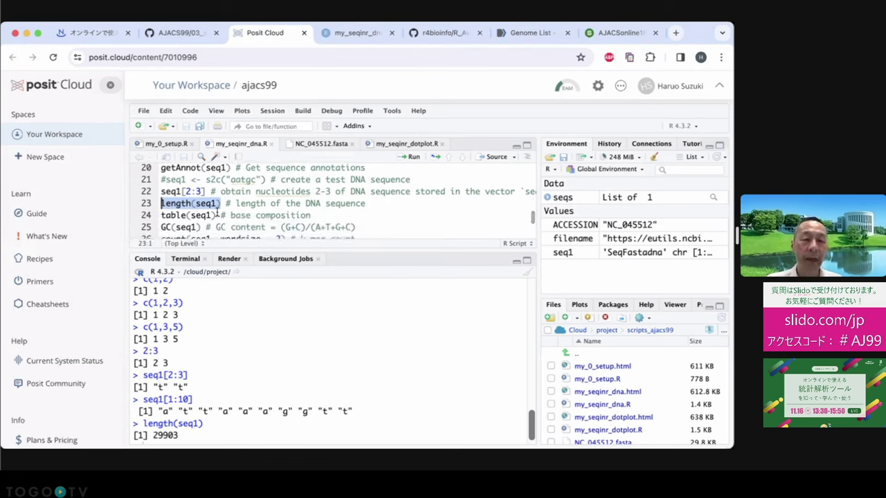
pyautogui.press('Down')
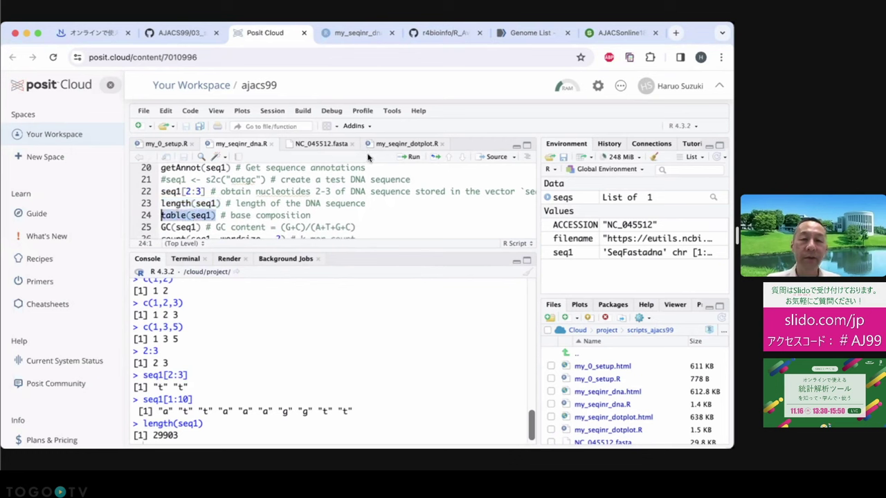
pyautogui.click(409, 156)
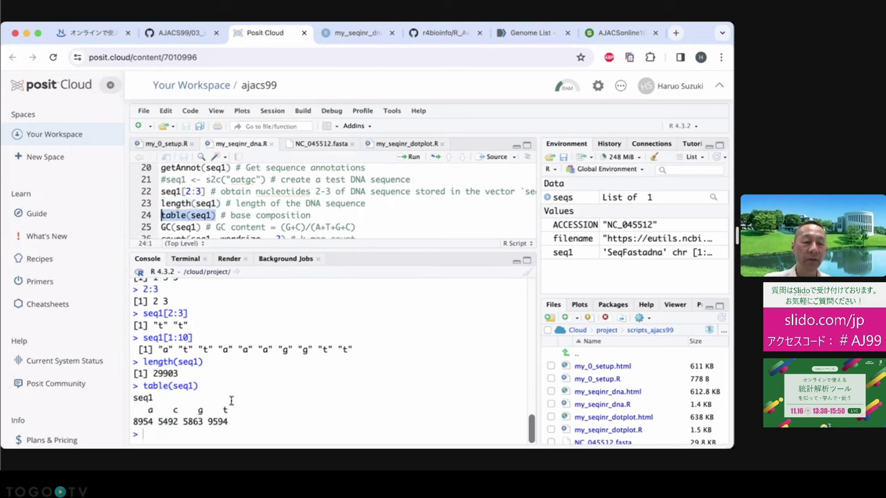
# - Highlight the base labels, the seq1 argument and the t count in the table(seq1) output, and the length(seq1) result
pyautogui.moveTo(233, 409); pyautogui.dragTo(139, 410)
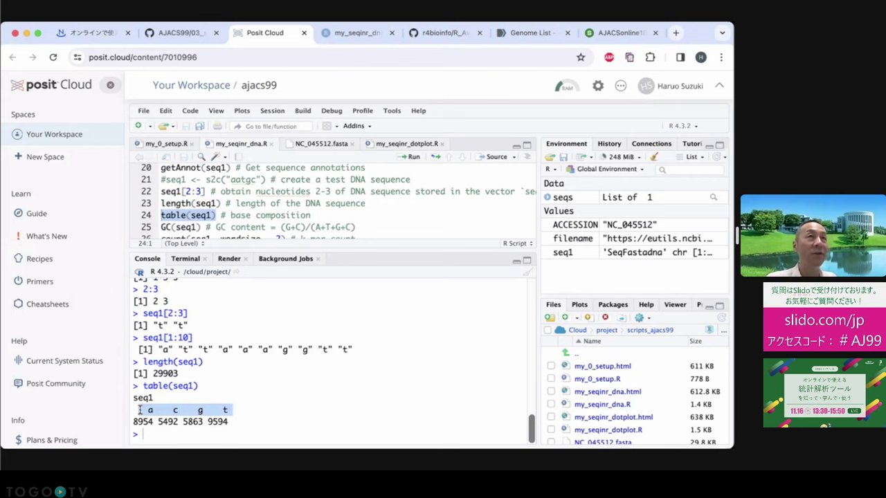
pyautogui.moveTo(172, 386); pyautogui.dragTo(193, 386)
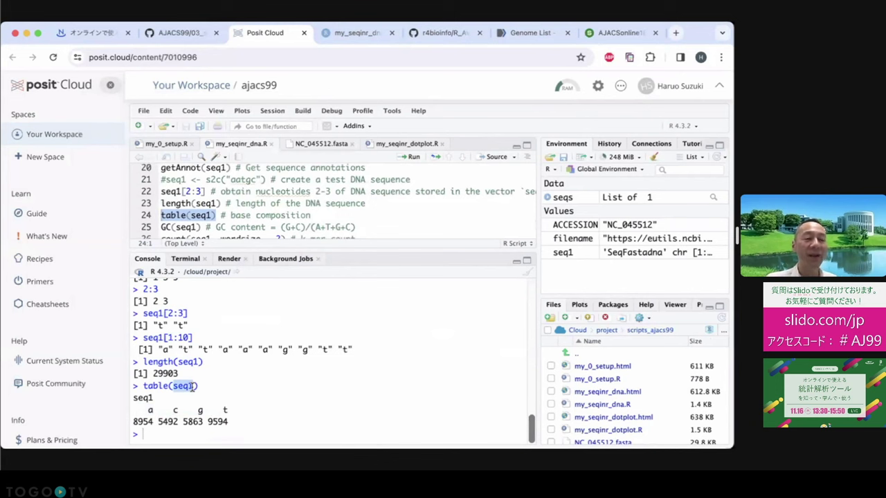
pyautogui.moveTo(233, 413); pyautogui.dragTo(147, 413)
pyautogui.moveTo(217, 410); pyautogui.dragTo(235, 421)
pyautogui.moveTo(153, 374); pyautogui.dragTo(181, 374)
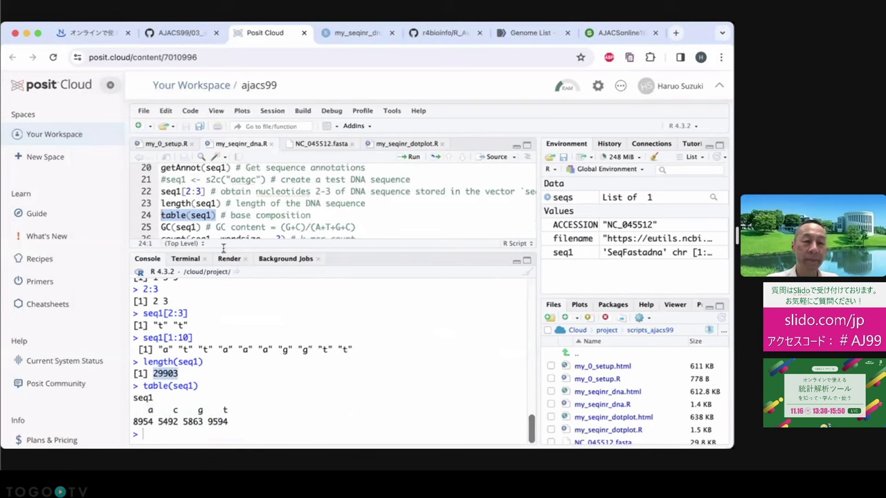
# - Highlight the (A+T+G+C) denominator in line 25's comment, run only the GC(seq1) call, and highlight the decimals of its console result
pyautogui.scroll(-1, 242, 214)
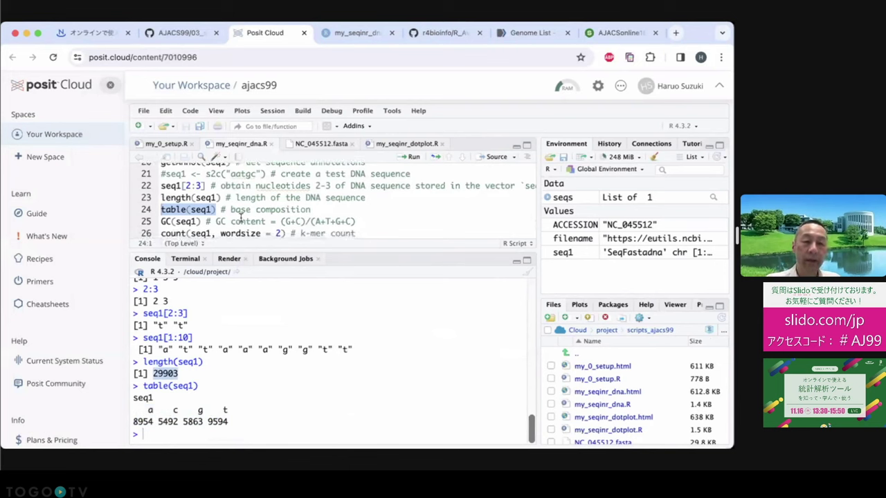
pyautogui.moveTo(280, 222); pyautogui.dragTo(355, 221)
pyautogui.click(352, 222)
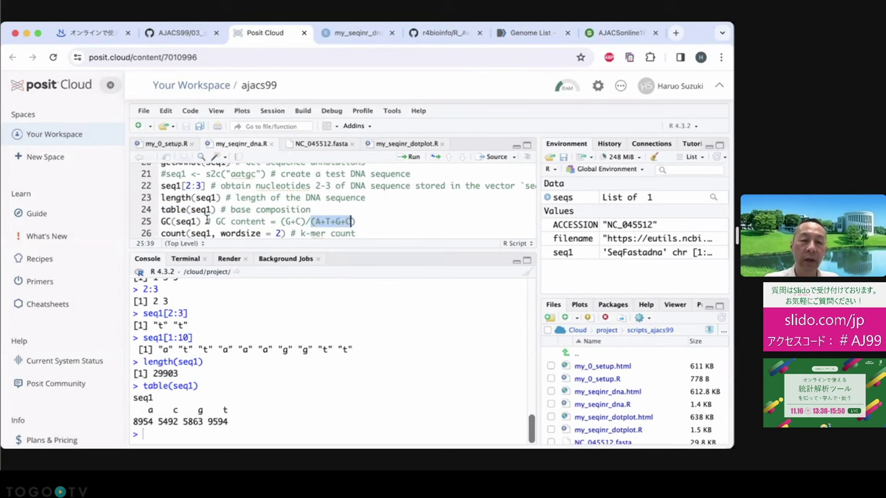
pyautogui.click(201, 221)
pyautogui.moveTo(201, 221); pyautogui.dragTo(160, 222)
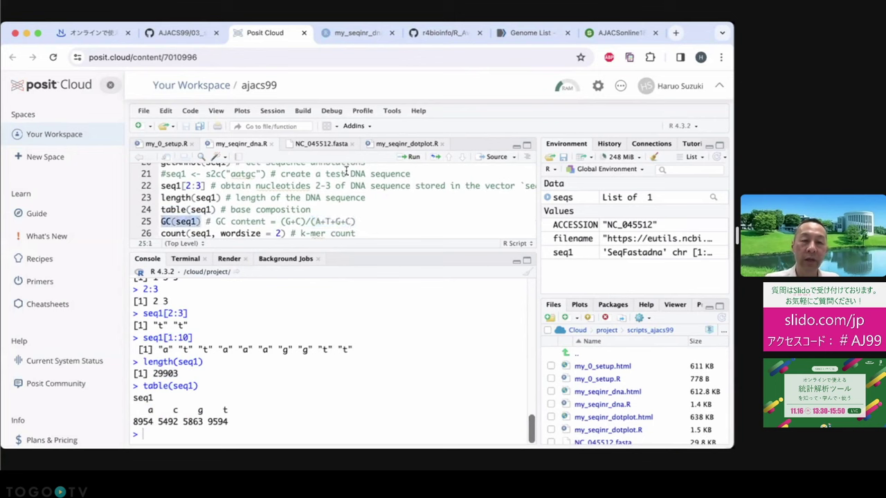
pyautogui.click(408, 156)
pyautogui.scroll(-1, 367, 210)
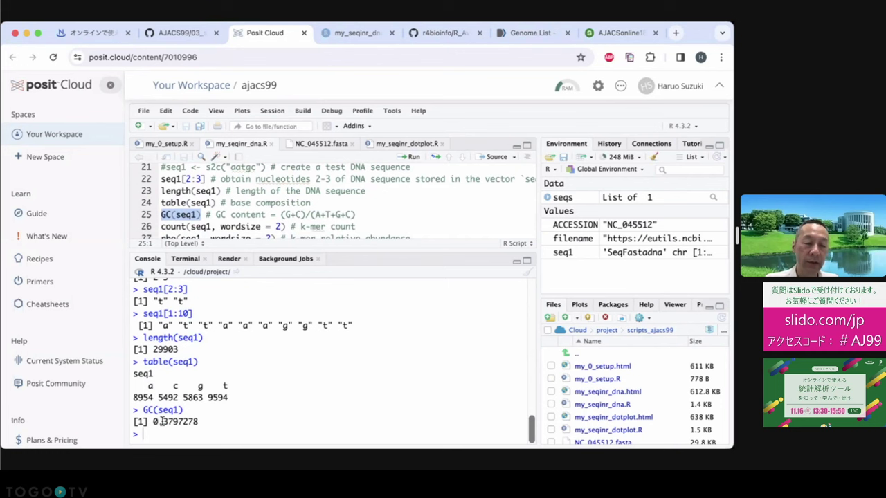
pyautogui.moveTo(161, 422); pyautogui.dragTo(207, 421)
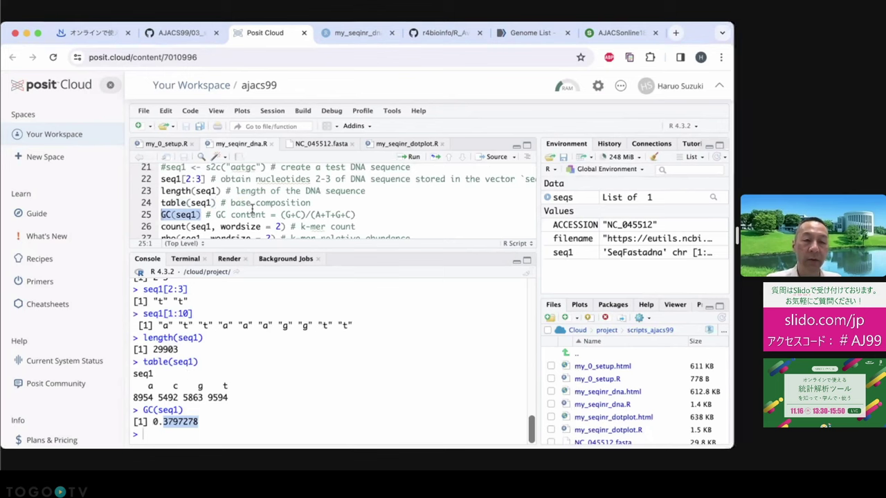
# - Enlarge the script pane slightly and run only the count(seq1, wordsize = 2) call from line 26
pyautogui.scroll(-1, 249, 222)
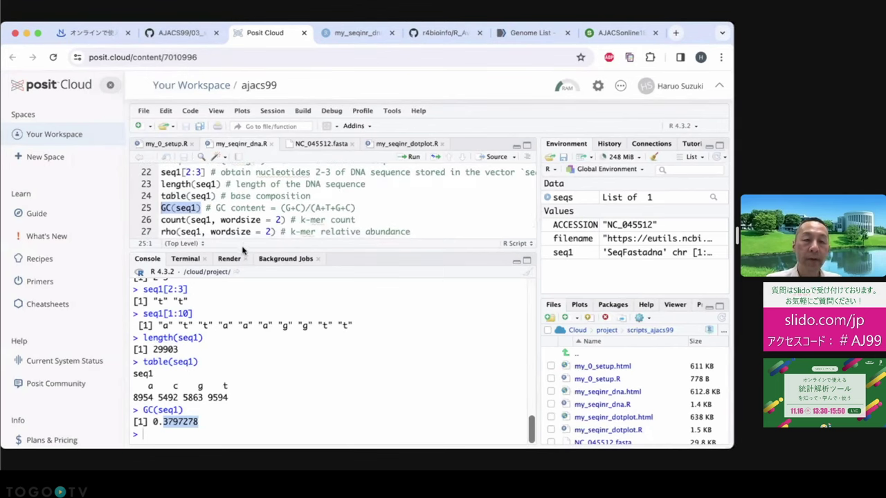
pyautogui.moveTo(245, 252); pyautogui.dragTo(243, 265)
pyautogui.moveTo(284, 220); pyautogui.dragTo(158, 220)
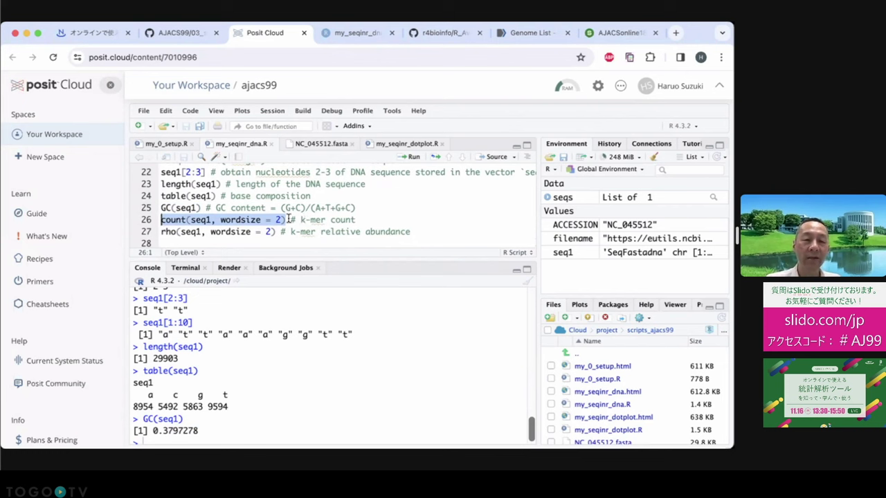
pyautogui.click(280, 219)
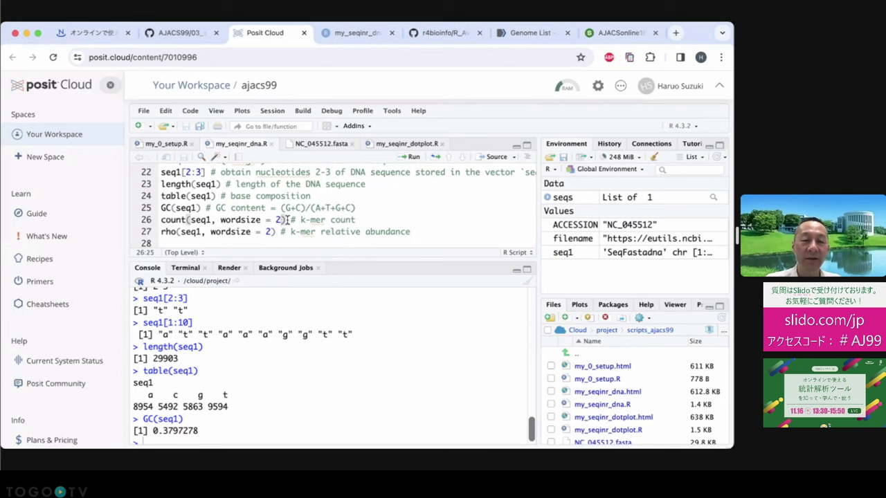
pyautogui.hotkey('shift', 'Left')
pyautogui.hotkey('shift', 'Left')
pyautogui.hotkey('shift', 'Left')
pyautogui.hotkey('shift', 'Left')
pyautogui.hotkey('shift', 'Left')
pyautogui.hotkey('shift', 'Left')
pyautogui.hotkey('shift', 'Left')
pyautogui.hotkey('shift', 'Left')
pyautogui.hotkey('shift', 'Left')
pyautogui.hotkey('shift', 'Left')
pyautogui.hotkey('shift', 'Left')
pyautogui.hotkey('shift', 'Left')
pyautogui.hotkey('shift', 'Left')
pyautogui.hotkey('shift', 'Left')
pyautogui.hotkey('shift', 'Left')
pyautogui.hotkey('shift', 'Left')
pyautogui.hotkey('shift', 'Left')
pyautogui.hotkey('shift', 'Left')
pyautogui.hotkey('shift', 'Left')
pyautogui.hotkey('shift', 'Left')
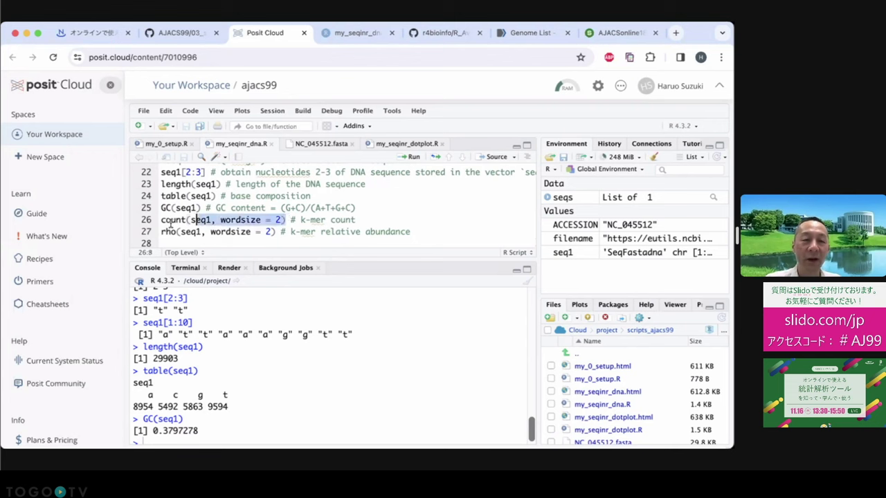
pyautogui.click(409, 157)
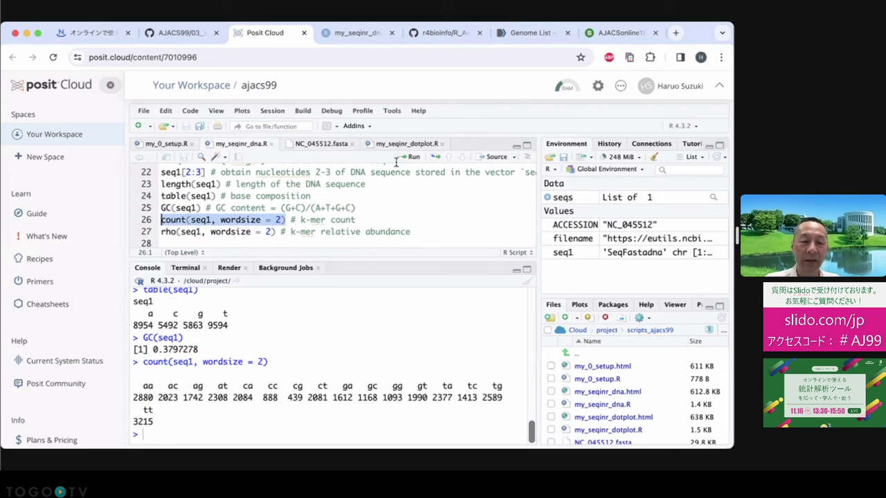
# - Highlight the aa label, the tt count and the full 2-mer count output, plus the "k-mer relative abundance" comment on line 27
pyautogui.doubleClick(147, 386)
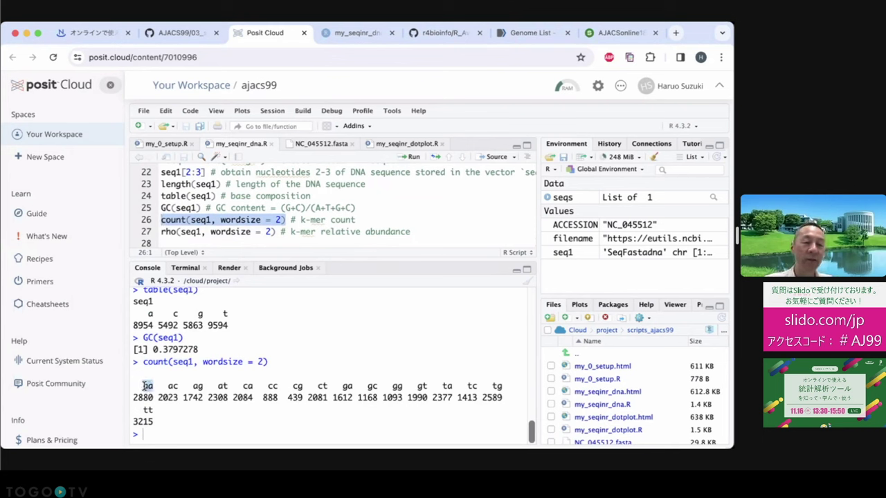
pyautogui.moveTo(153, 397); pyautogui.dragTo(131, 422)
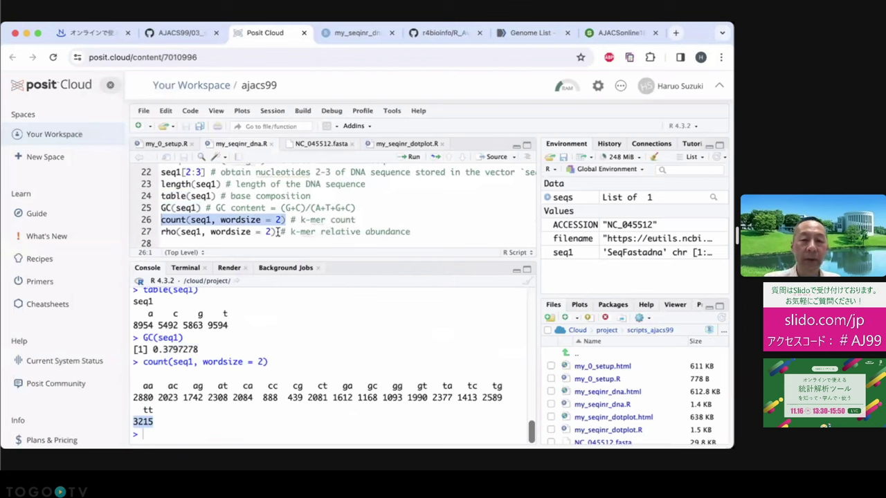
pyautogui.moveTo(290, 231); pyautogui.dragTo(416, 231)
pyautogui.moveTo(169, 421); pyautogui.dragTo(136, 390)
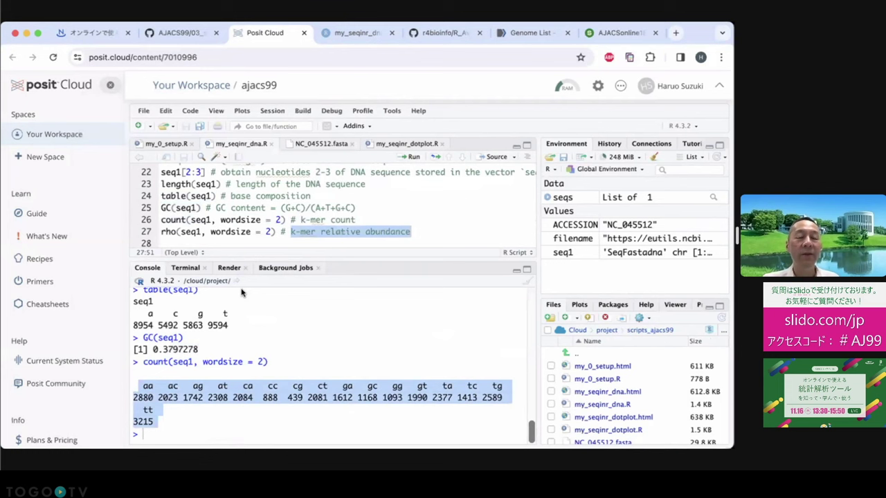
# - Highlight line 27's "k-mer relative abundance" comment again, and the rho function name on the same line
pyautogui.click(309, 239)
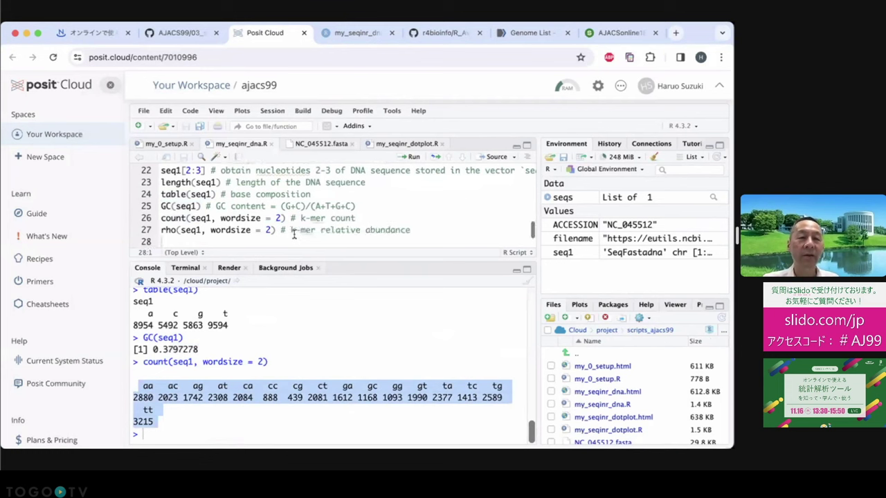
pyautogui.click(291, 230)
pyautogui.hotkey('shift', 'End')
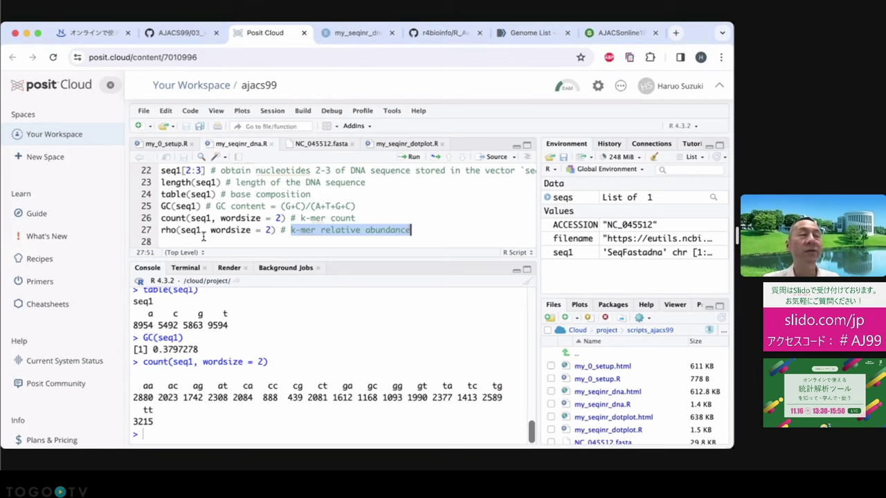
pyautogui.click(166, 231)
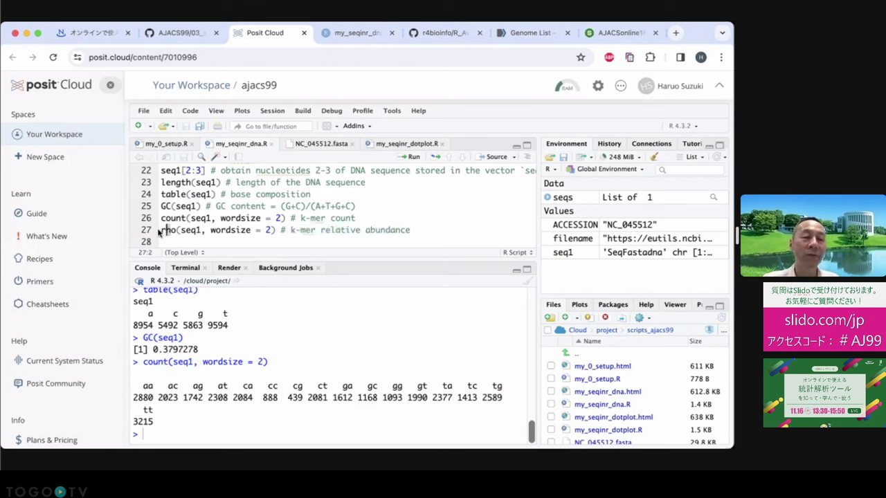
pyautogui.moveTo(177, 231); pyautogui.dragTo(158, 232)
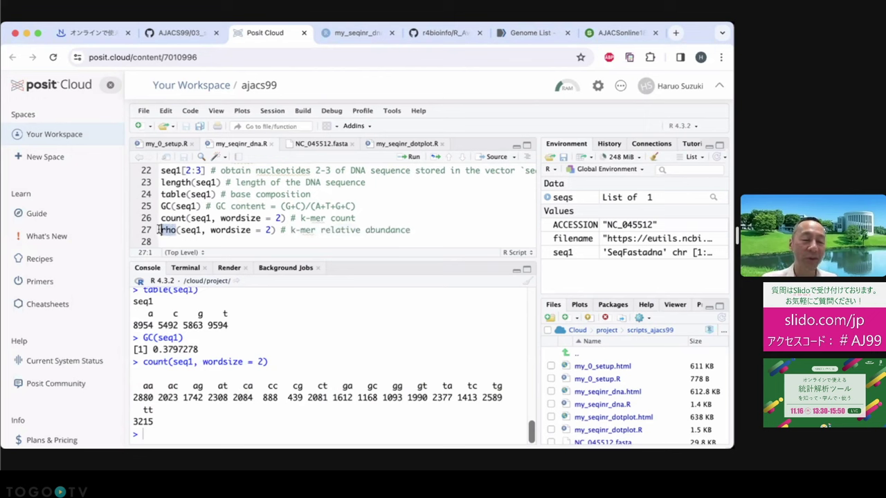
pyautogui.click(164, 238)
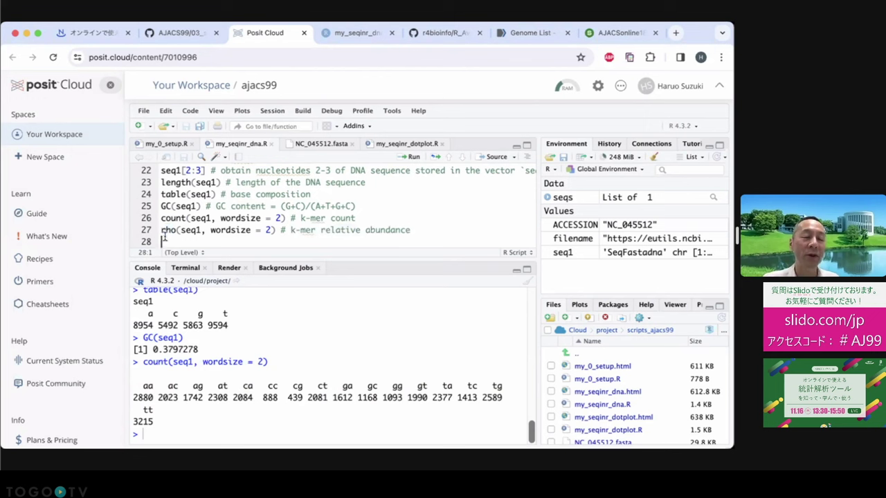
# - Run only the rho(seq1, wordsize = 2) call from line 27 and highlight its console output
pyautogui.moveTo(160, 231)
pyautogui.mouseDown()
pyautogui.moveTo(272, 231)
pyautogui.moveTo(159, 231)
pyautogui.mouseUp()
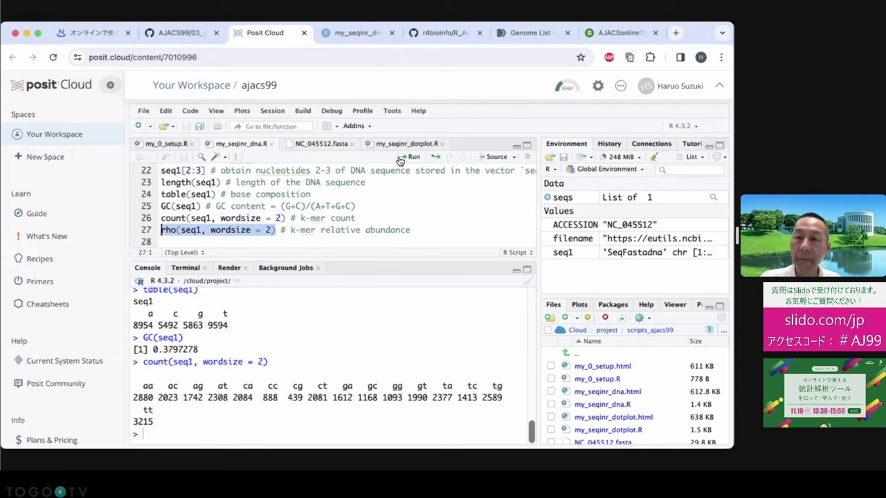
pyautogui.click(405, 158)
pyautogui.moveTo(265, 413); pyautogui.dragTo(257, 353)
pyautogui.click(293, 241)
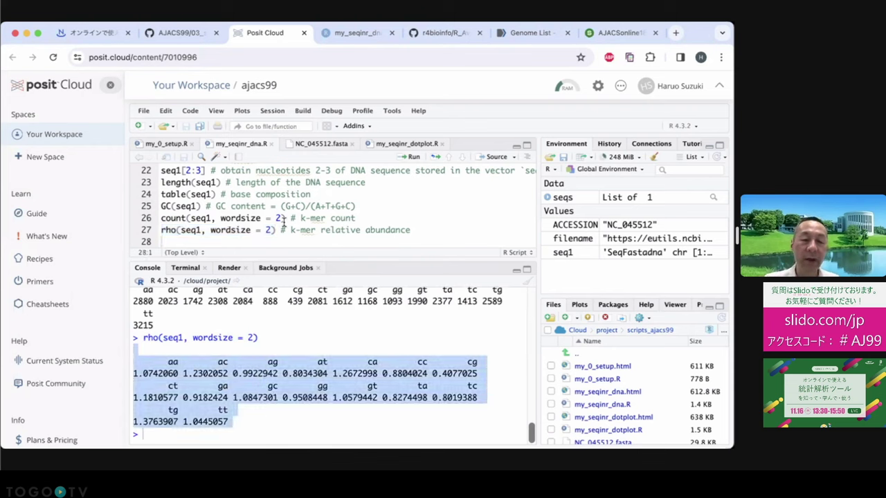
# - Set wordsize to 3 in both the count call on line 26 and the rho call on line 27
pyautogui.click(281, 218)
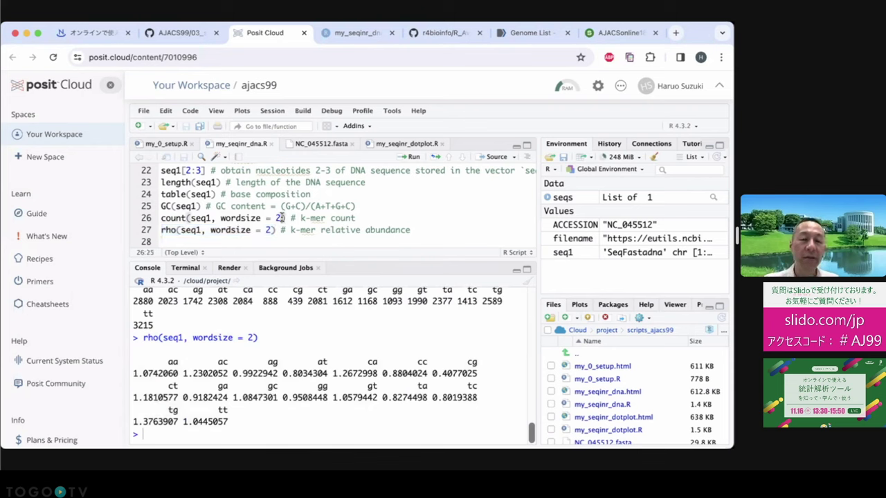
pyautogui.press('BackSpace')
pyautogui.write('3')
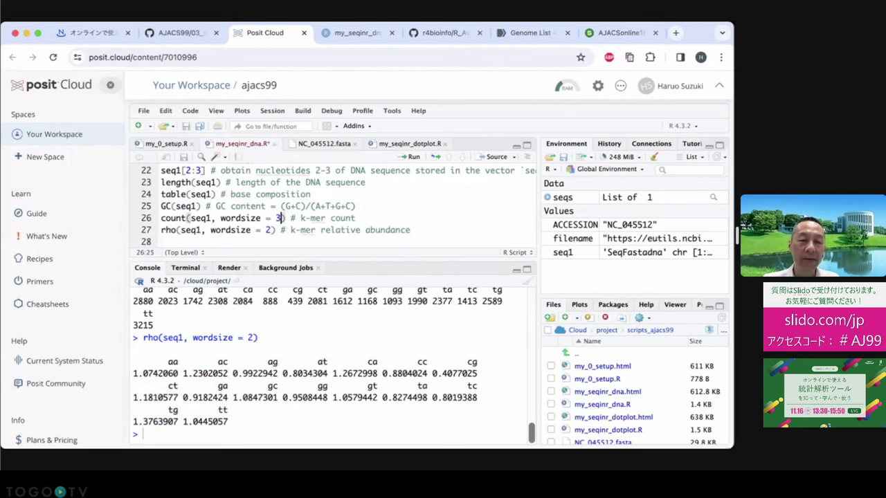
pyautogui.click(272, 230)
pyautogui.press('BackSpace')
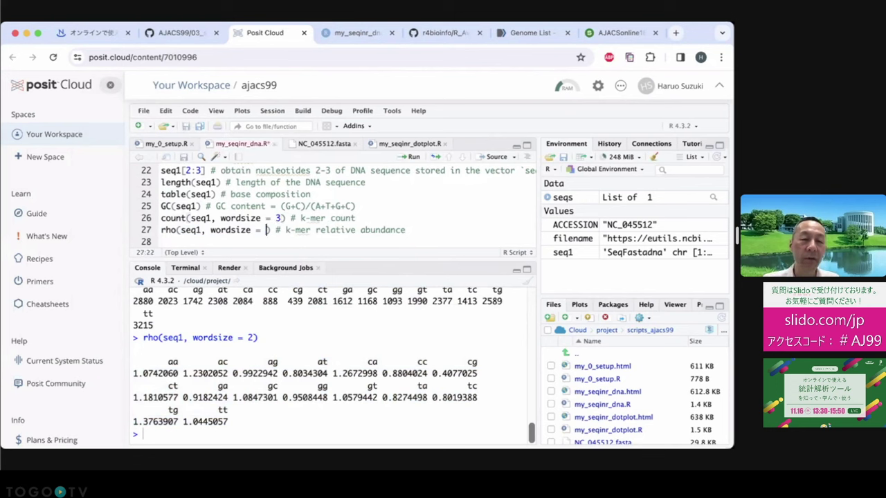
pyautogui.write('3')
# - Save the script and run the count(seq1, wordsize = 3) line to count 3-mers
pyautogui.moveTo(235, 241); pyautogui.dragTo(161, 219)
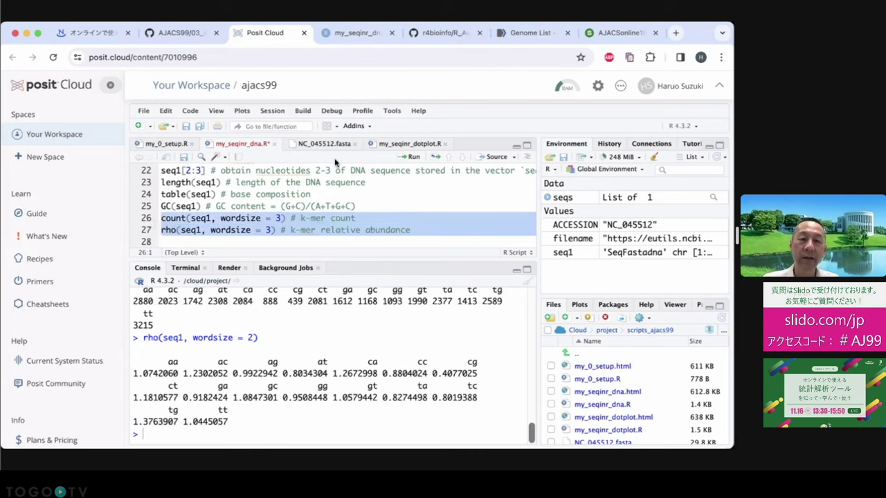
pyautogui.moveTo(360, 220); pyautogui.dragTo(356, 206)
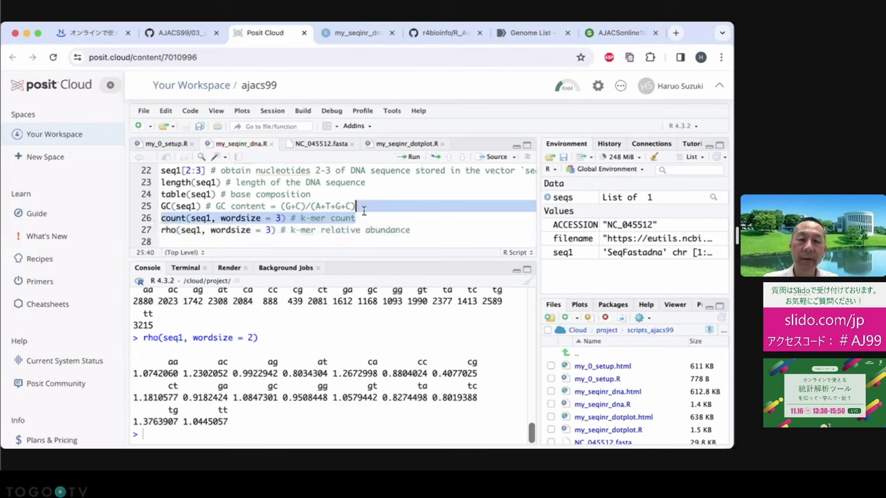
pyautogui.click(405, 157)
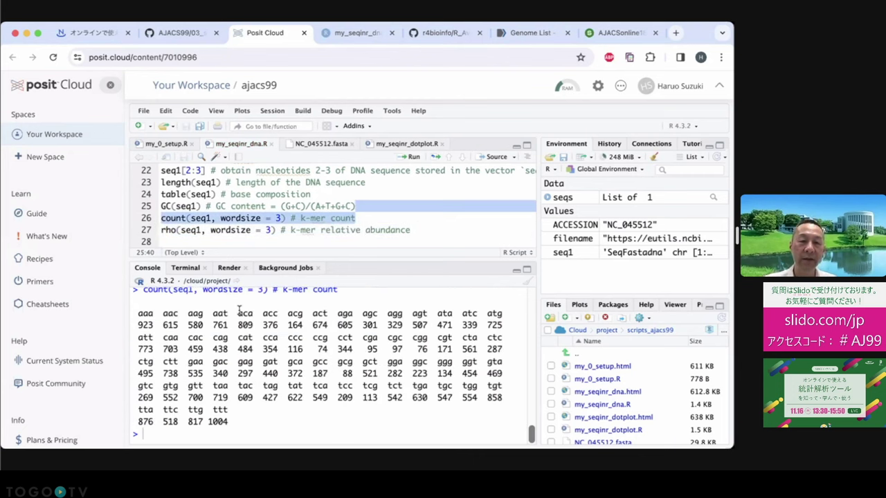
# - Restore wordsize to 2 in the count and rho calls on lines 26 and 27, and save the script
pyautogui.click(302, 213)
pyautogui.write('2')
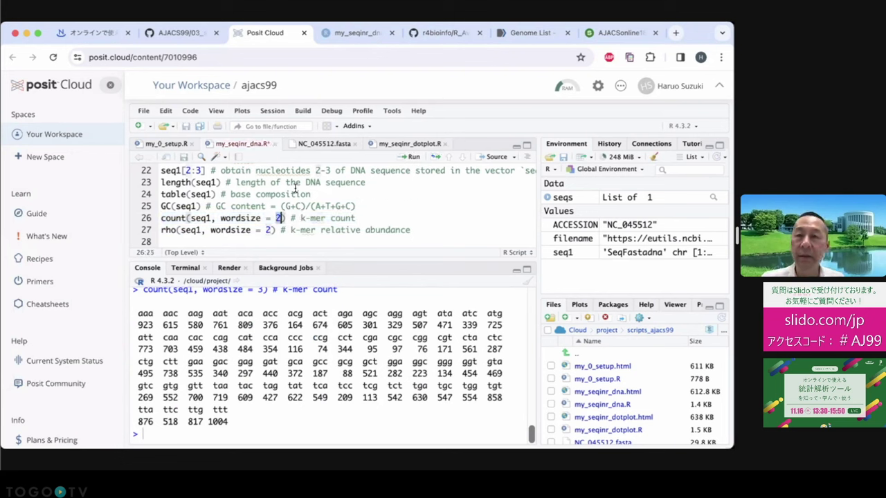
pyautogui.press('super+s')
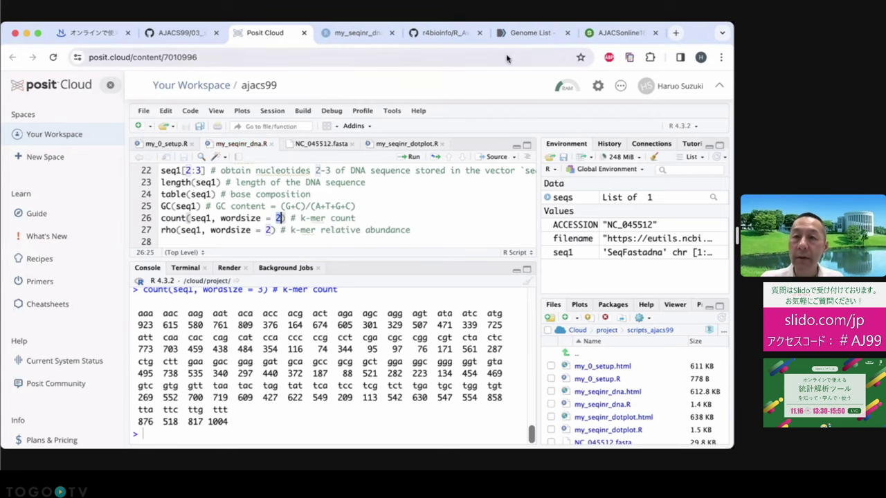
# - Switch to the AJACSonline18-1116 question page in Slido
pyautogui.click(604, 35)
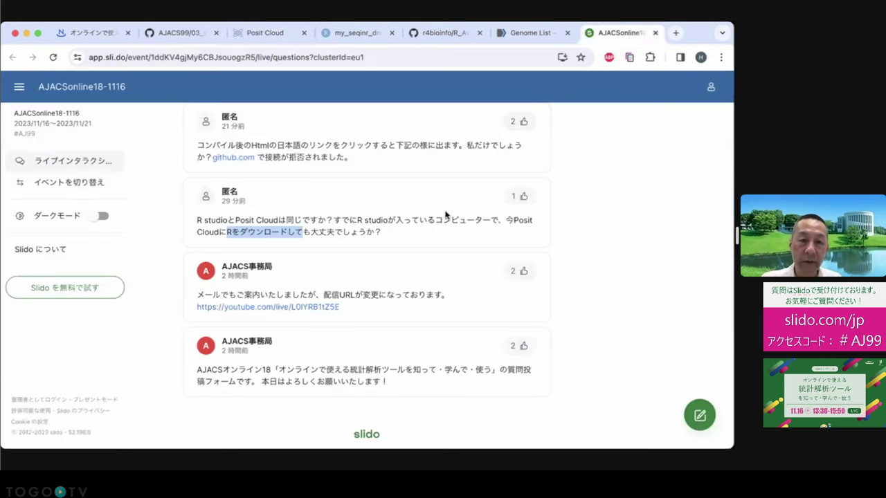
# - Find the newest Slido question, about the benefits of downloading sequences with an R script, and highlight its full text
pyautogui.scroll(3, 360, 191)
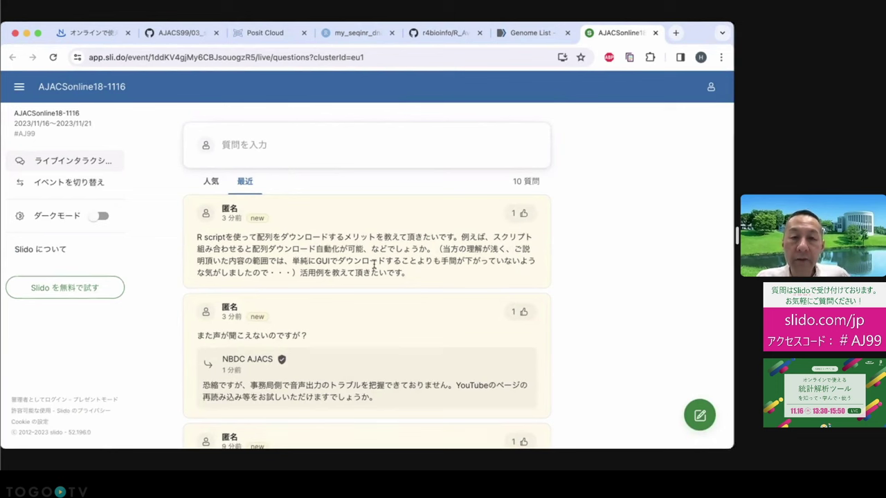
pyautogui.moveTo(411, 274); pyautogui.dragTo(390, 228)
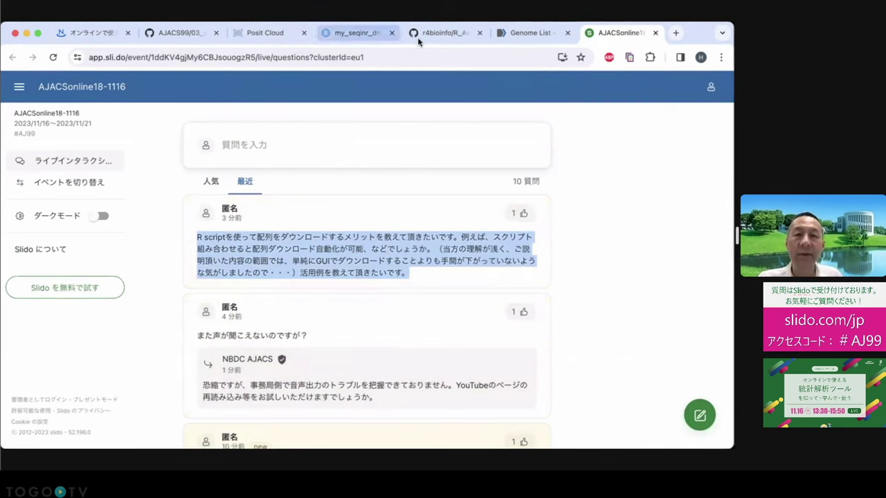
# - Switch to Posit Cloud, enlarge the script editor, and highlight read.fasta on line 16 of my_seqinr_dna.R
pyautogui.click(358, 40)
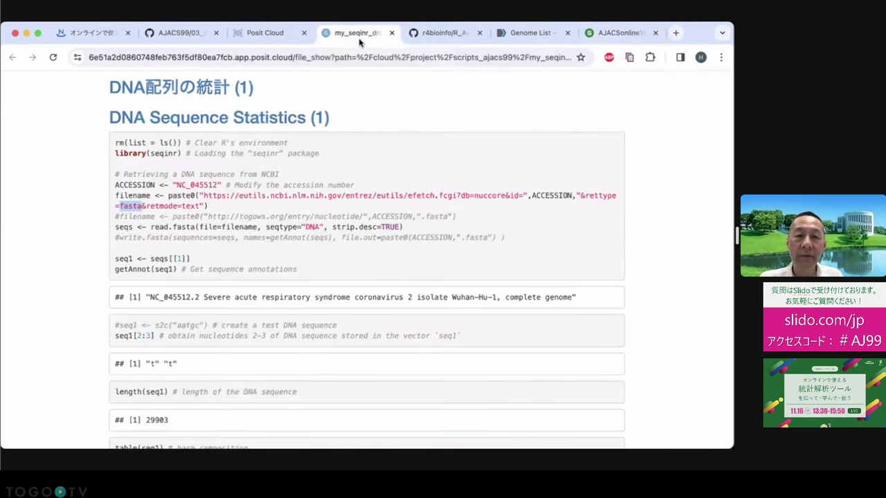
pyautogui.click(257, 34)
pyautogui.scroll(7, 249, 208)
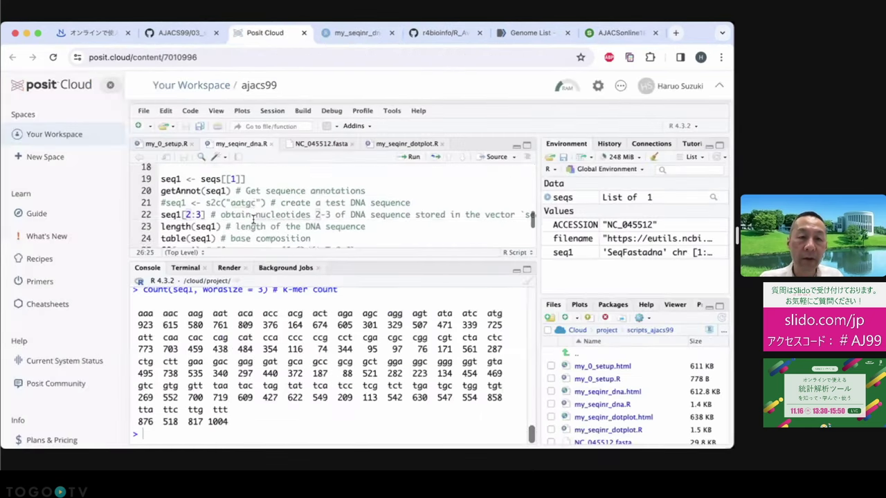
pyautogui.moveTo(248, 262); pyautogui.dragTo(263, 342)
pyautogui.scroll(-1, 275, 277)
pyautogui.scroll(-1, 275, 277)
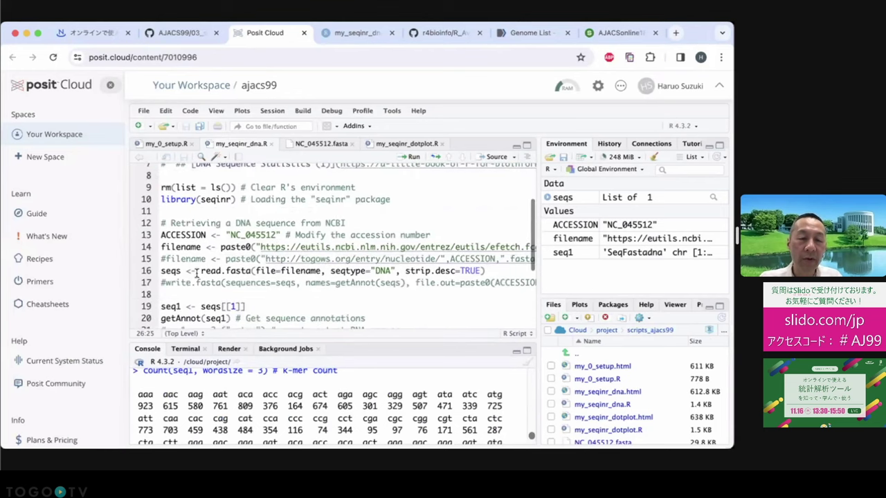
pyautogui.click(201, 271)
pyautogui.moveTo(202, 270); pyautogui.dragTo(252, 271)
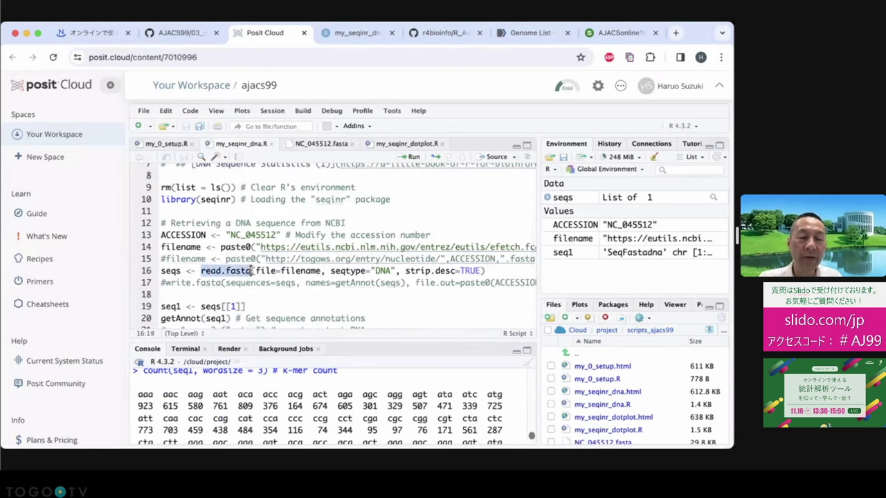
# - Try uncommenting the write.fasta call on line 17, highlight the function name, and undo the comment removal
pyautogui.click(166, 283)
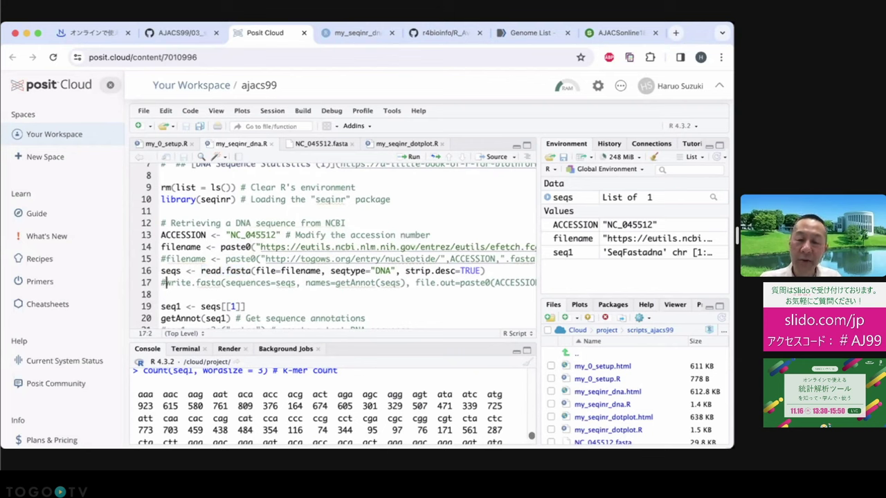
pyautogui.press('BackSpace')
pyautogui.click(216, 282)
pyautogui.hotkey('shift', 'Left')
pyautogui.hotkey('shift', 'Left')
pyautogui.hotkey('shift', 'Left')
pyautogui.hotkey('shift', 'Left')
pyautogui.hotkey('shift', 'Left')
pyautogui.hotkey('shift', 'Left')
pyautogui.hotkey('shift', 'Left')
pyautogui.hotkey('shift', 'Left')
pyautogui.hotkey('shift', 'Left')
pyautogui.hotkey('shift', 'Left')
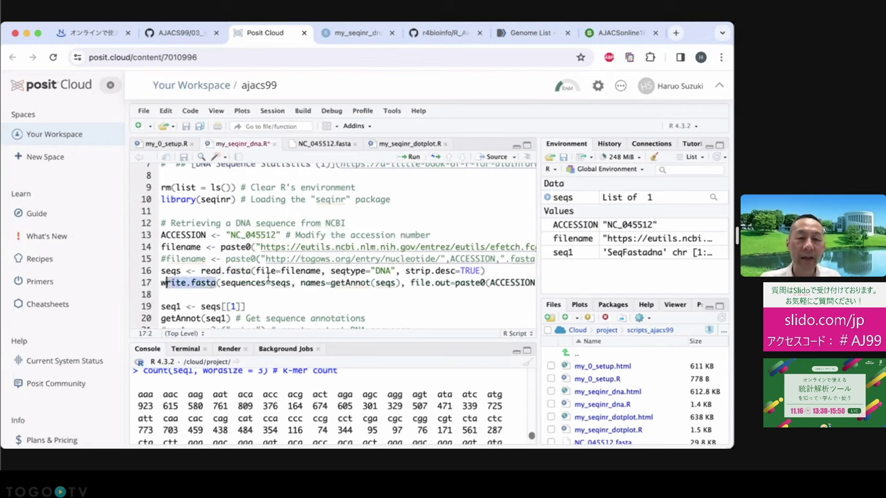
pyautogui.hotkey('ctrl', 'z')
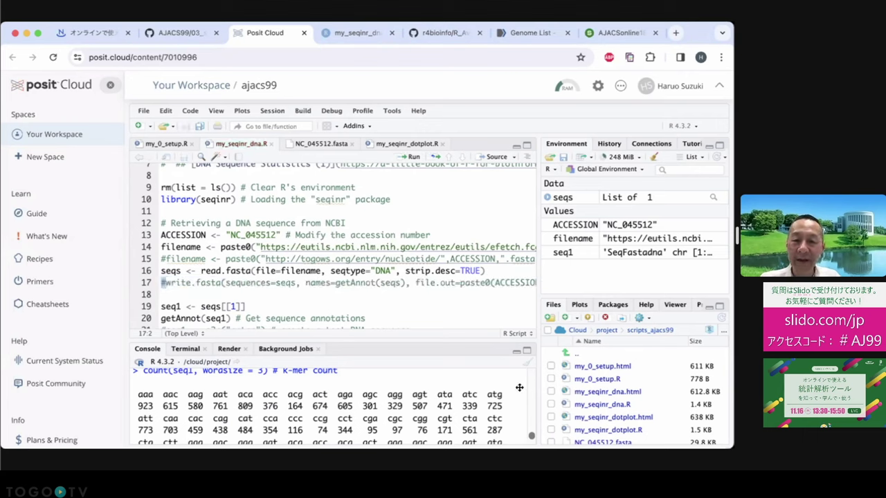
# - View the sequence file NC_045512.fasta, close it, and return to the my_seqinr_dna.R script
pyautogui.scroll(-2, 595, 414)
pyautogui.click(597, 413)
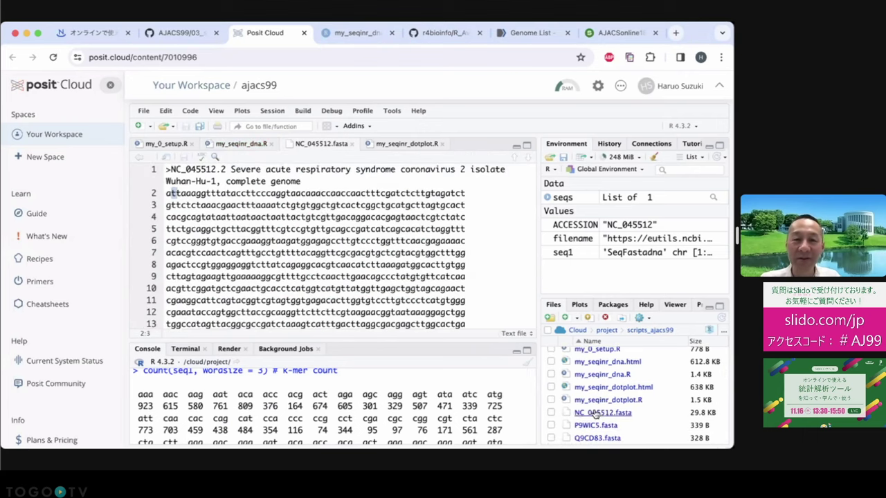
pyautogui.click(351, 145)
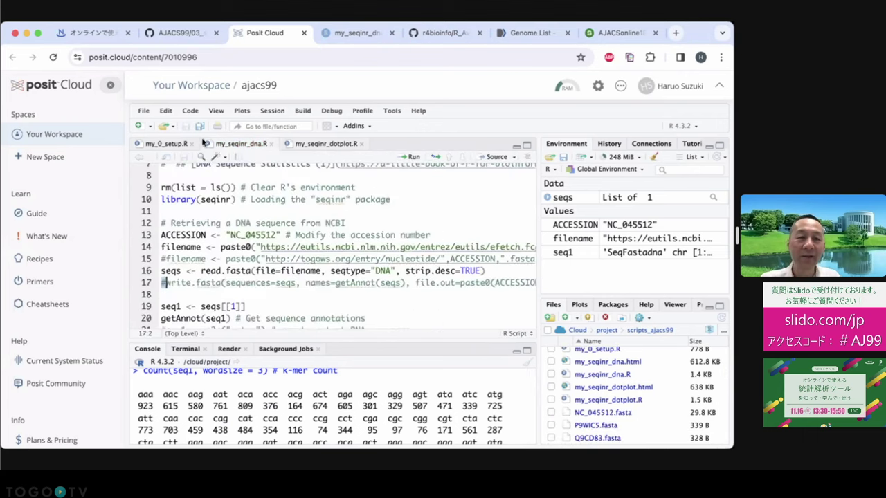
pyautogui.click(166, 144)
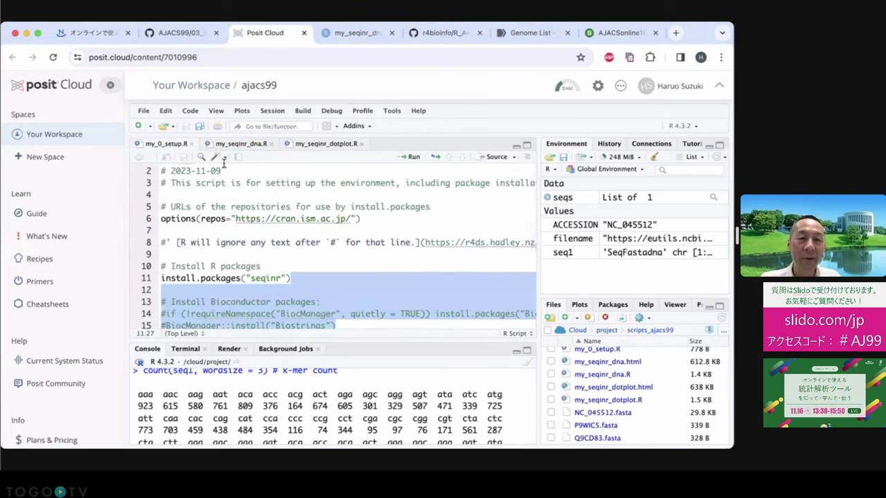
pyautogui.click(232, 144)
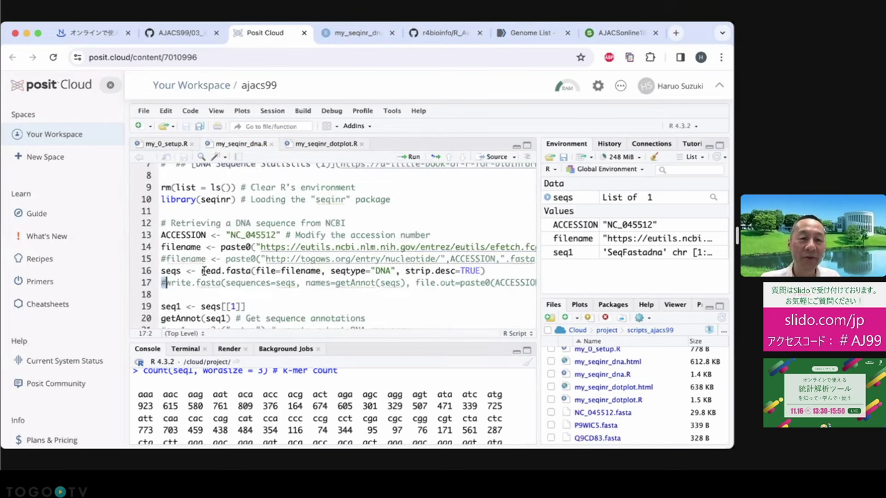
# - Try a for() statement on blank line 11 of my_seqinr_dna.R, remove it, and save the script
pyautogui.click(196, 212)
pyautogui.write('for')
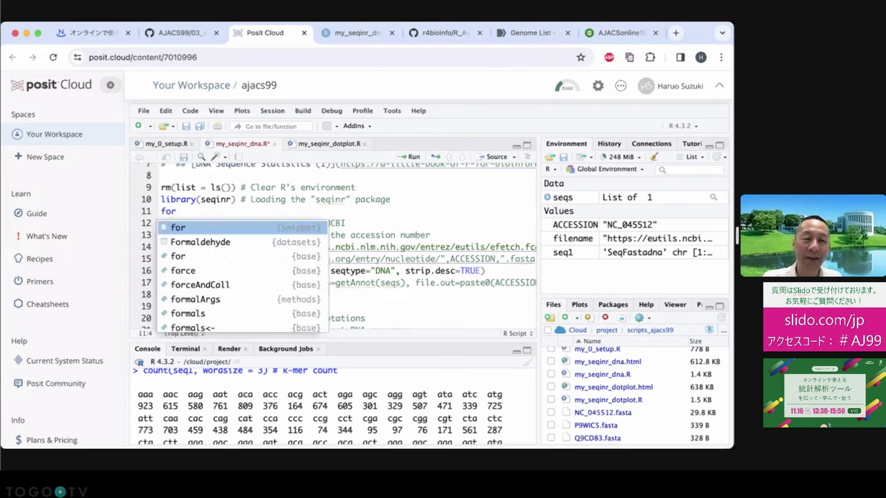
pyautogui.write('()')
pyautogui.press('BackSpace')
pyautogui.click(161, 213)
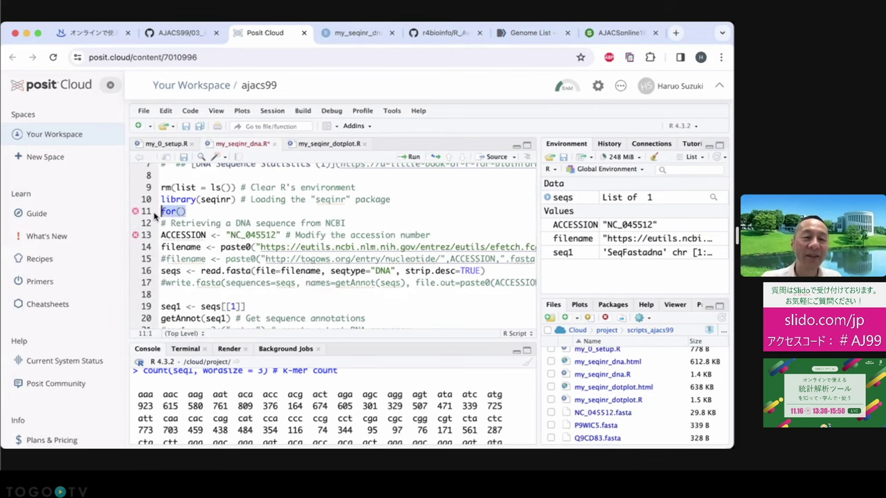
pyautogui.press('Delete')
pyautogui.press('Delete')
pyautogui.press('Delete')
pyautogui.press('Delete')
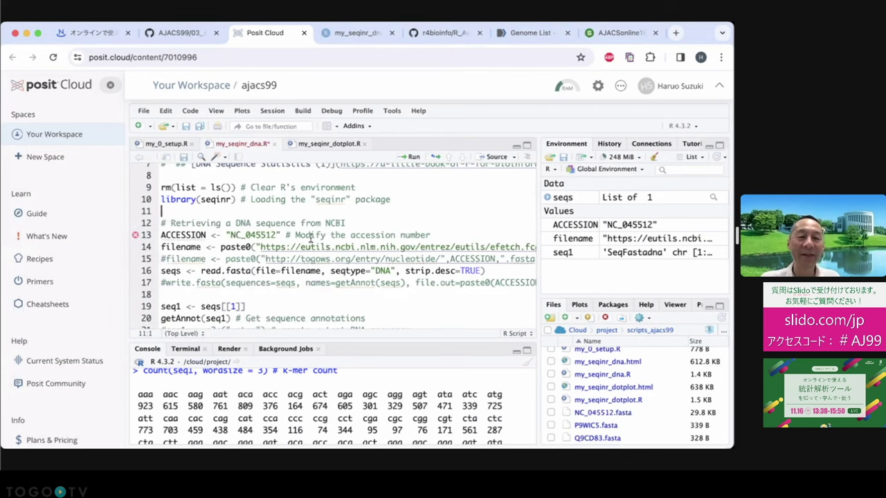
pyautogui.press('super+s')
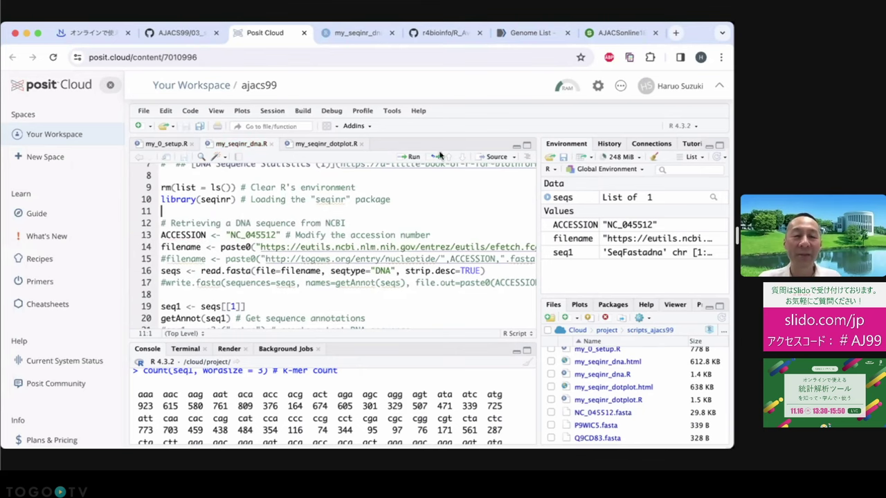
# - Return to Slido and examine the question about the console's "Update all/some/none? [a/s/n]" prompt, highlighting its answer choices
pyautogui.click(612, 35)
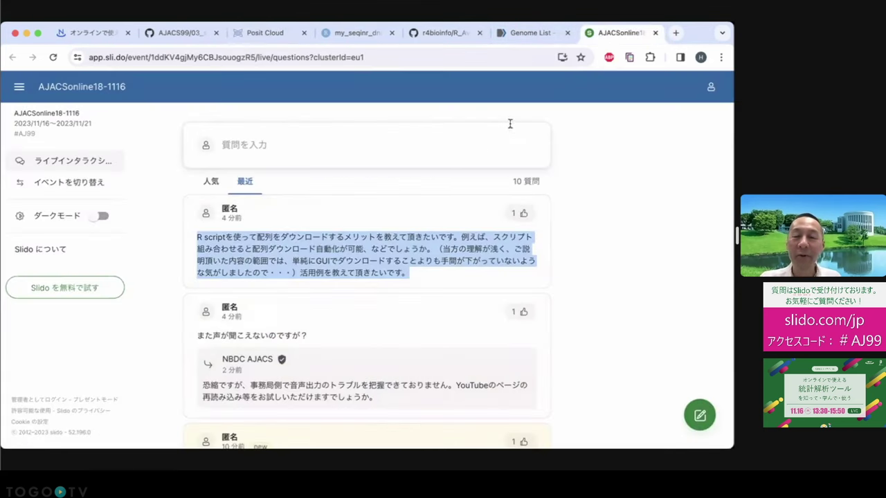
pyautogui.scroll(-3, 424, 239)
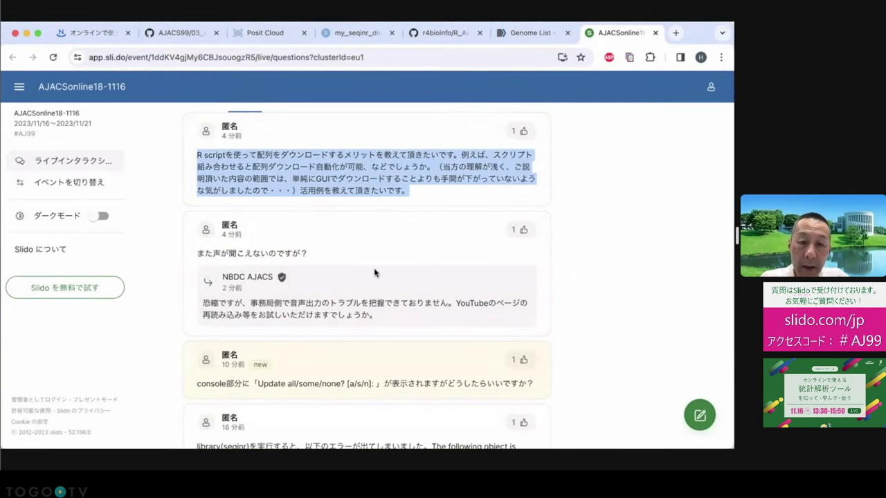
pyautogui.scroll(-3, 375, 272)
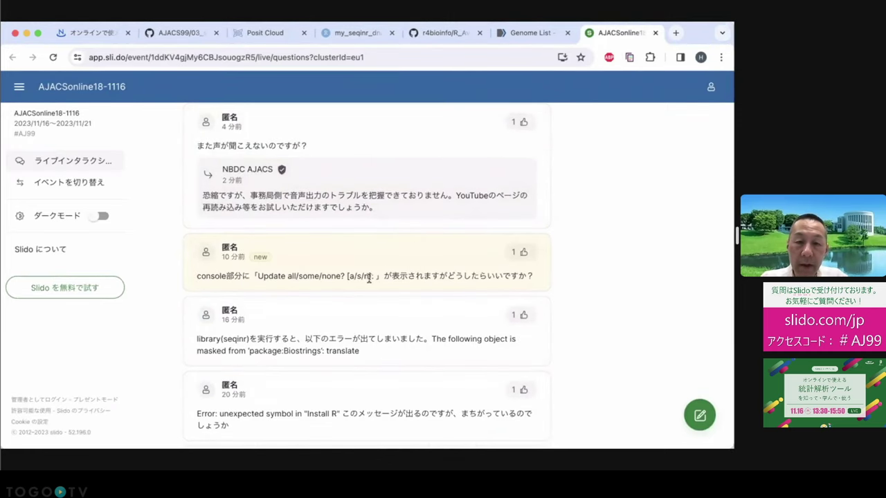
pyautogui.moveTo(369, 277); pyautogui.dragTo(352, 278)
pyautogui.click(349, 278)
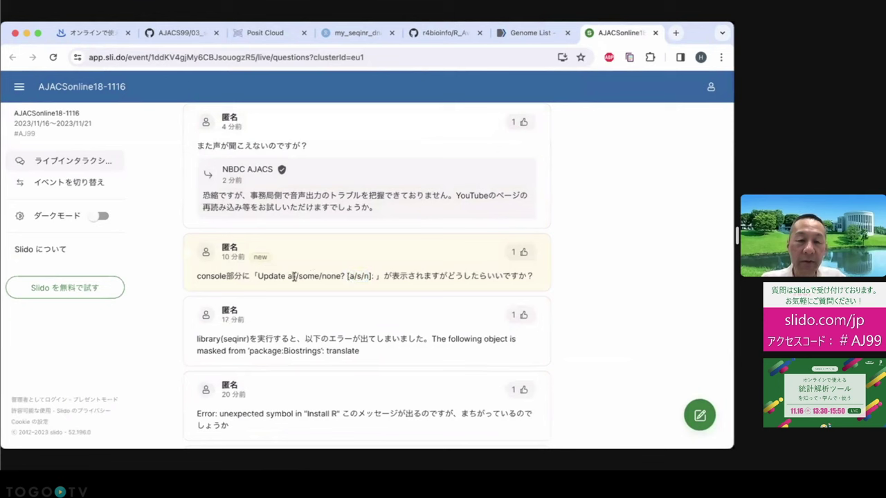
pyautogui.moveTo(257, 276); pyautogui.dragTo(290, 275)
pyautogui.click(351, 275)
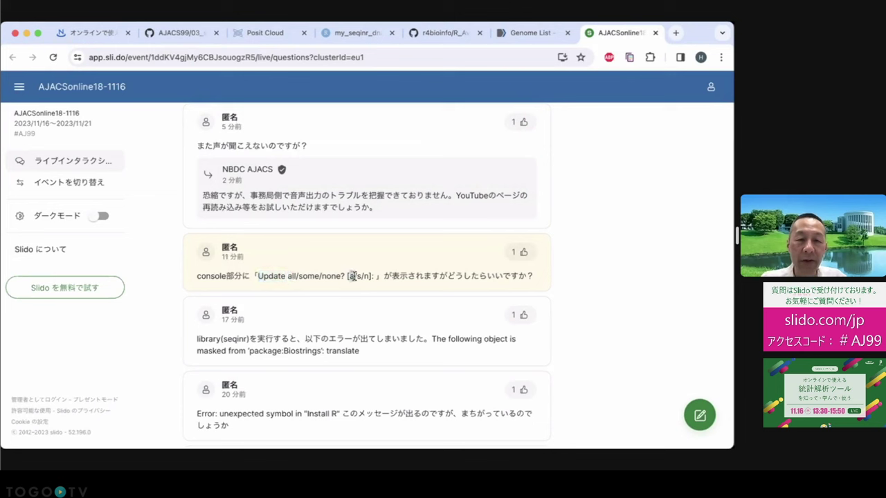
pyautogui.doubleClick(365, 275)
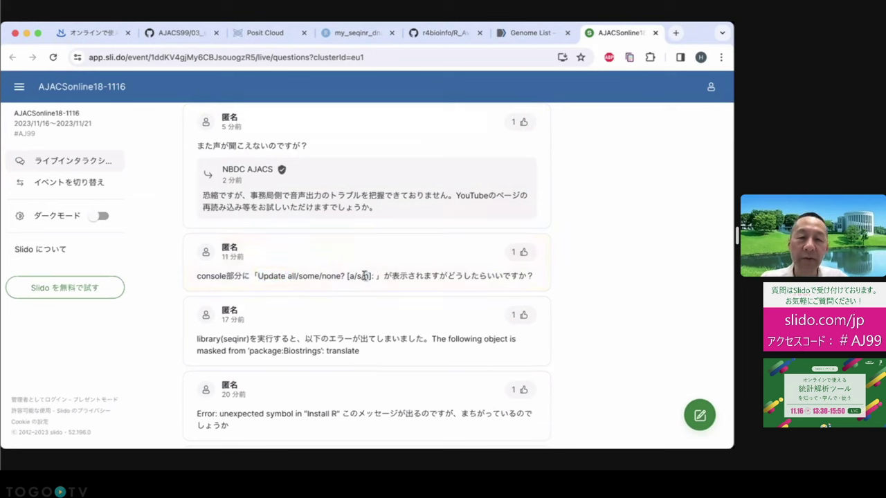
# - Examine the Slido question about the Biostrings translate masking message and highlight the package name seqinr in it
pyautogui.moveTo(322, 276); pyautogui.dragTo(372, 269)
pyautogui.scroll(-1, 347, 312)
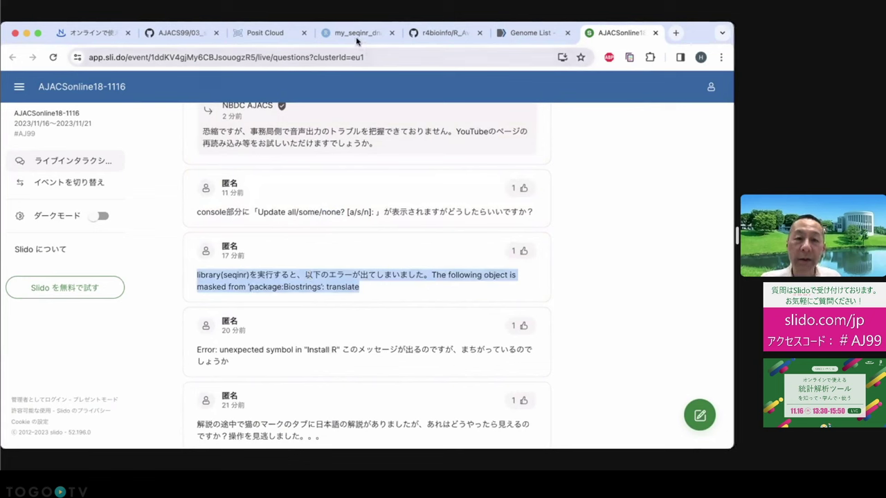
pyautogui.click(342, 277)
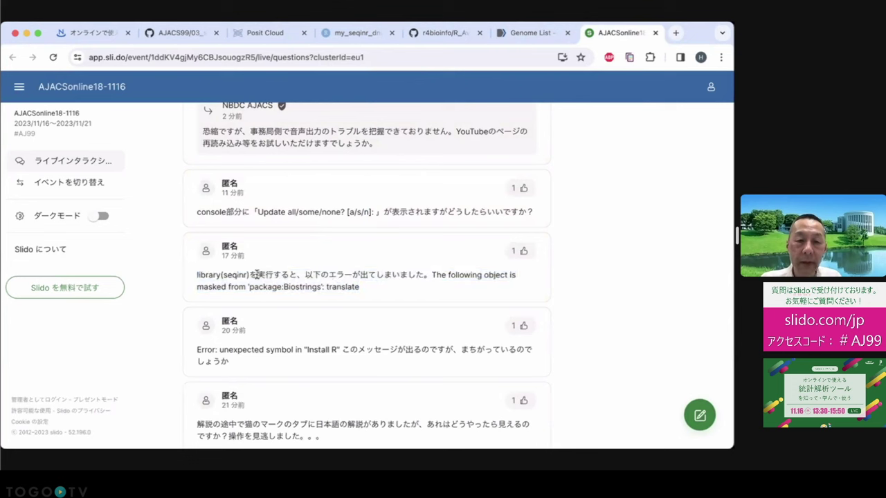
pyautogui.moveTo(222, 275); pyautogui.dragTo(249, 276)
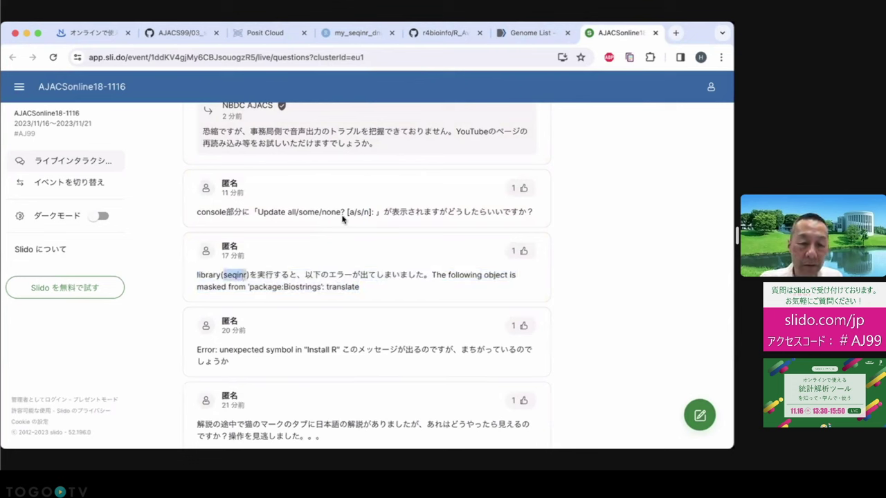
# - Switch to Posit Cloud and run seqinr::translate in the R console
pyautogui.click(270, 34)
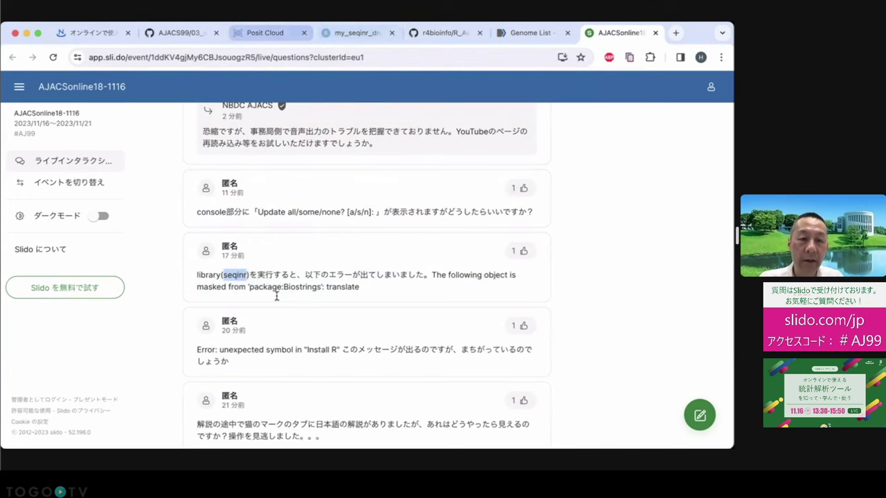
pyautogui.write('seqin')
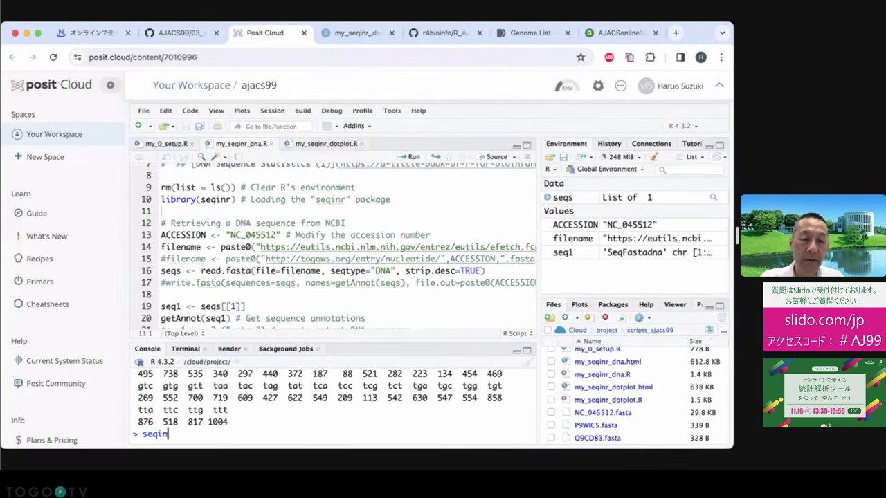
pyautogui.press('BackSpace')
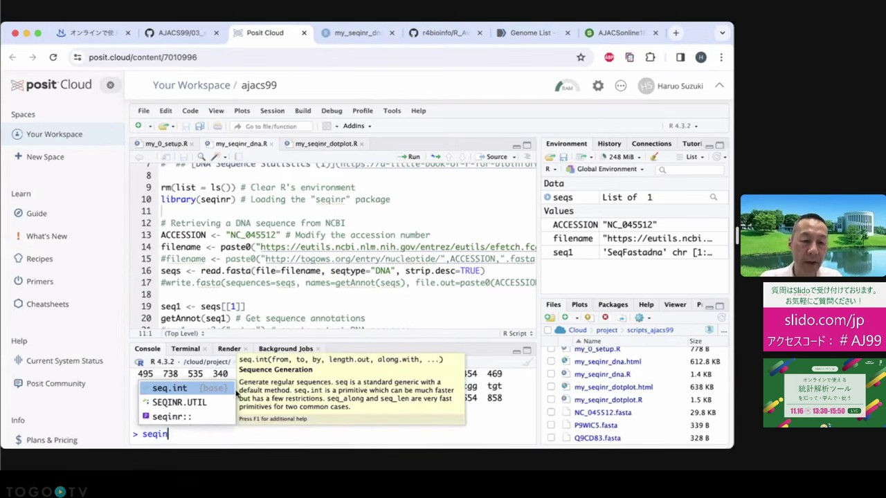
pyautogui.click(223, 416)
pyautogui.click(197, 436)
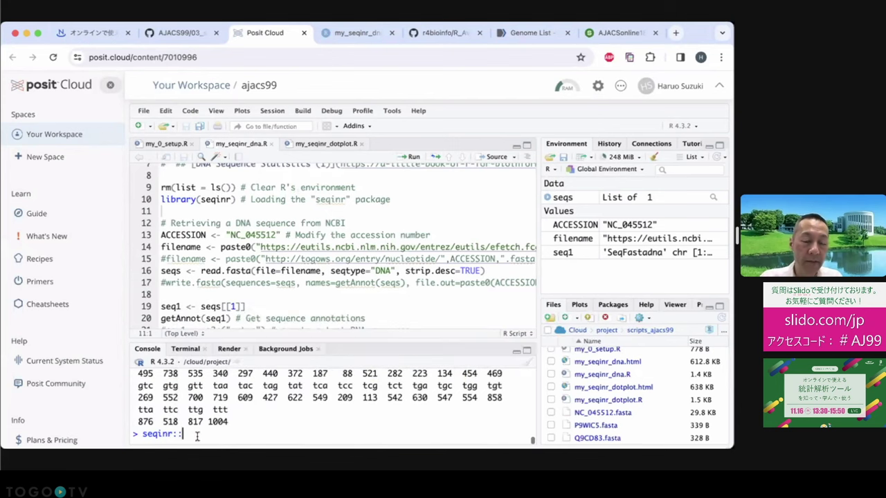
pyautogui.write('translate')
pyautogui.press('Return')
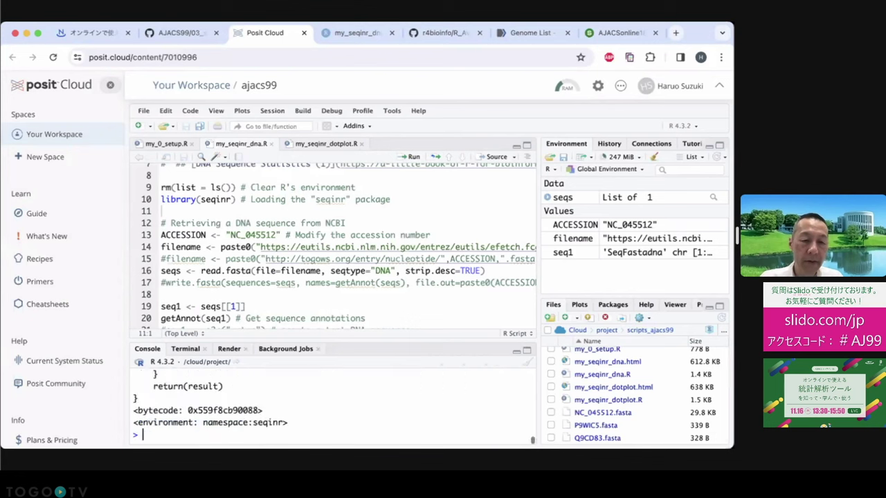
# - Run help(translate) in the R console and enlarge the help area showing the documentation
pyautogui.press('Up')
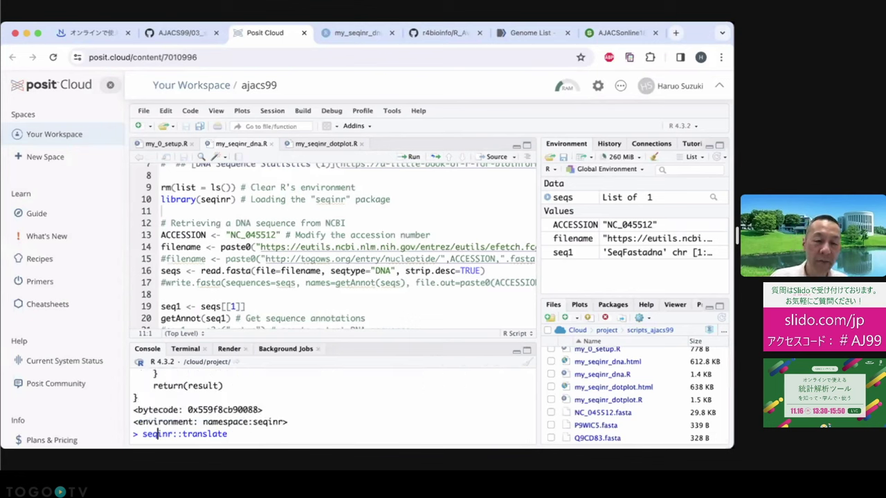
pyautogui.write('help(')
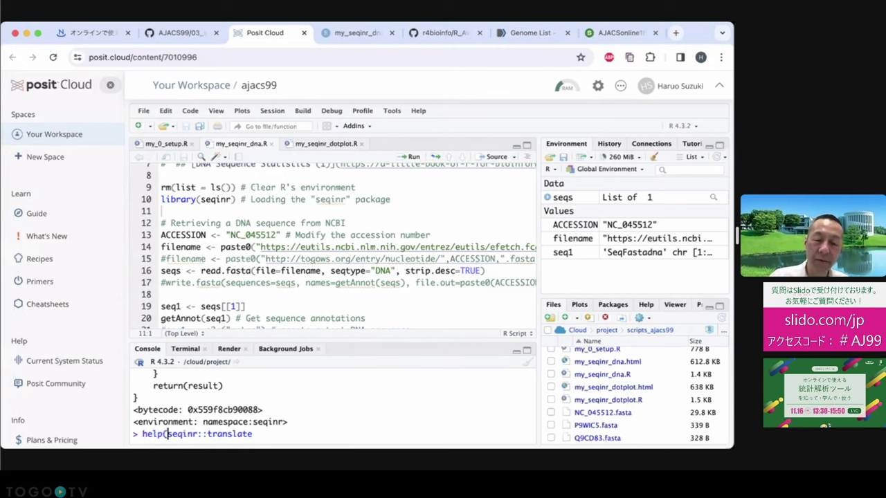
pyautogui.click(314, 434)
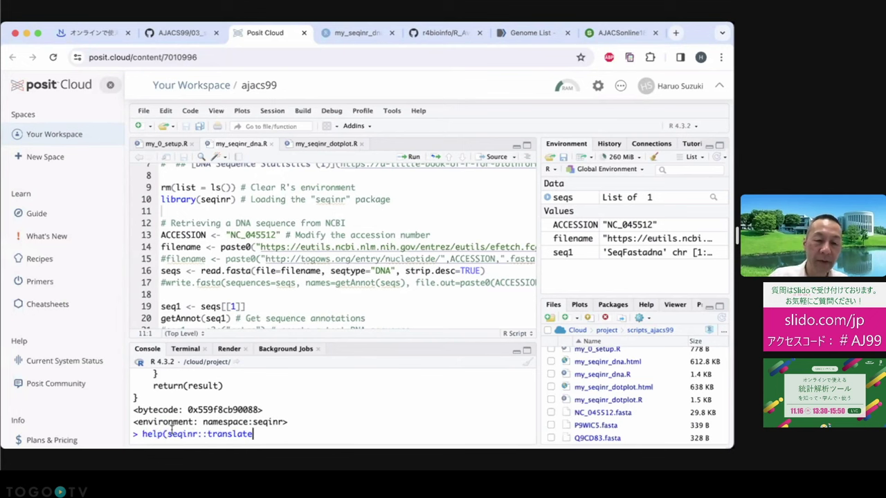
pyautogui.click(206, 434)
pyautogui.press('BackSpace')
pyautogui.press('BackSpace')
pyautogui.press('BackSpace')
pyautogui.press('BackSpace')
pyautogui.press('BackSpace')
pyautogui.press('BackSpace')
pyautogui.press('BackSpace')
pyautogui.press('BackSpace')
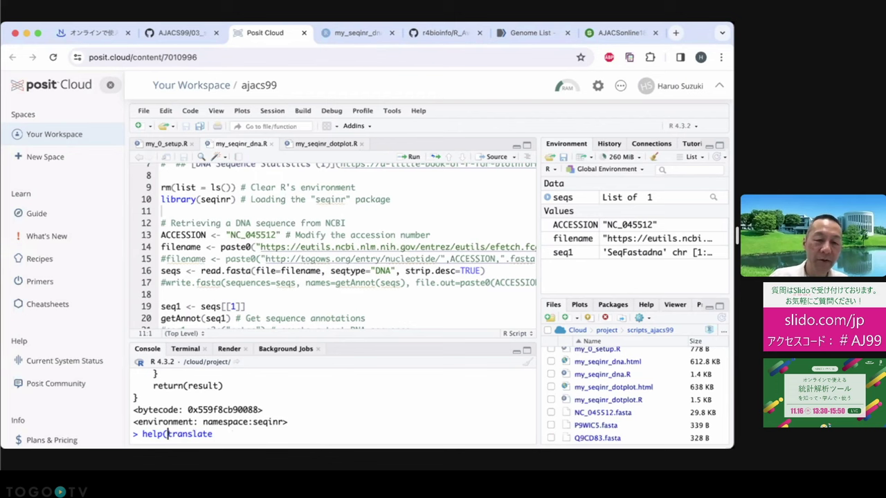
pyautogui.write(')')
pyautogui.press('Return')
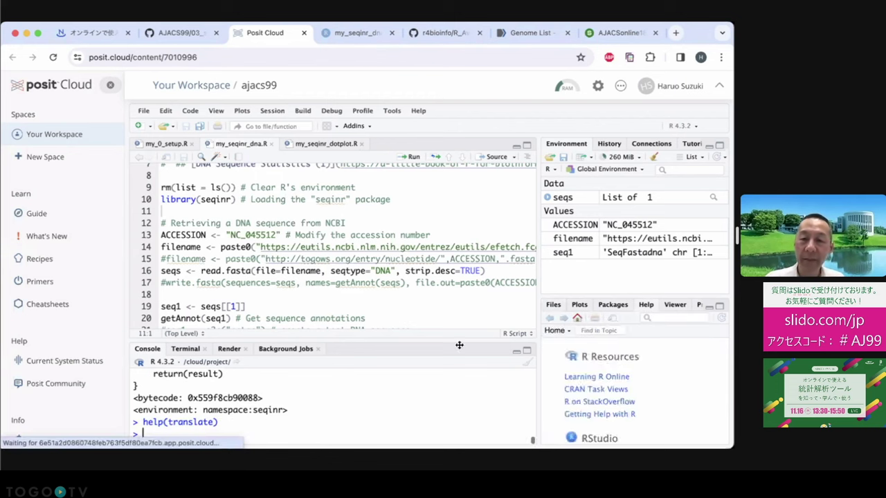
pyautogui.moveTo(535, 315); pyautogui.dragTo(513, 244)
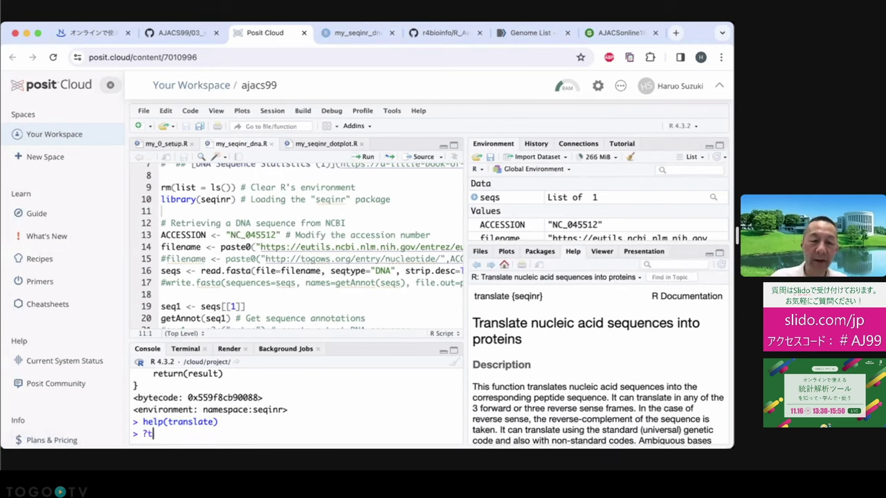
# - Run ?translate and ?seqinr::translate in the console, and highlight the function name in the documentation heading
pyautogui.write('?translate')
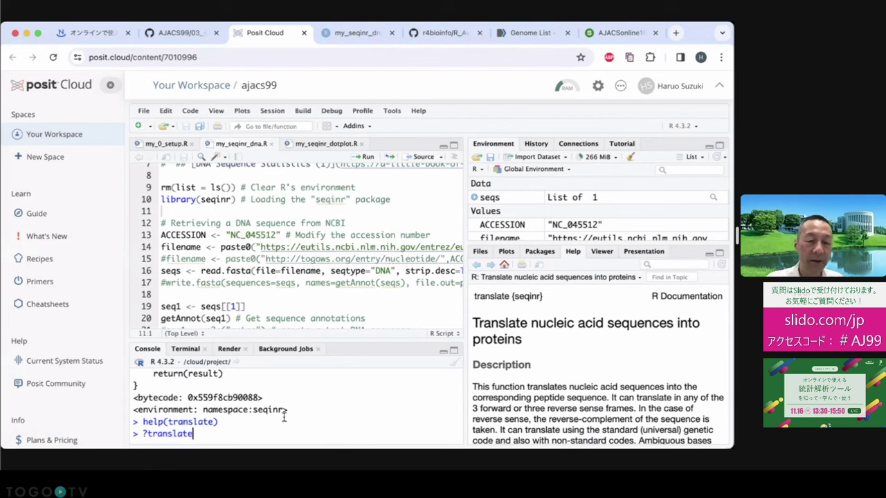
pyautogui.press('Return')
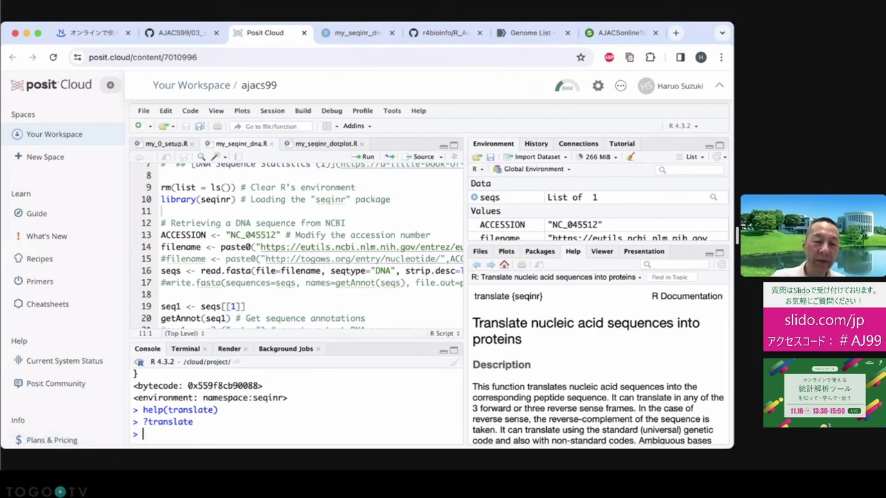
pyautogui.press('Return')
pyautogui.press('Up')
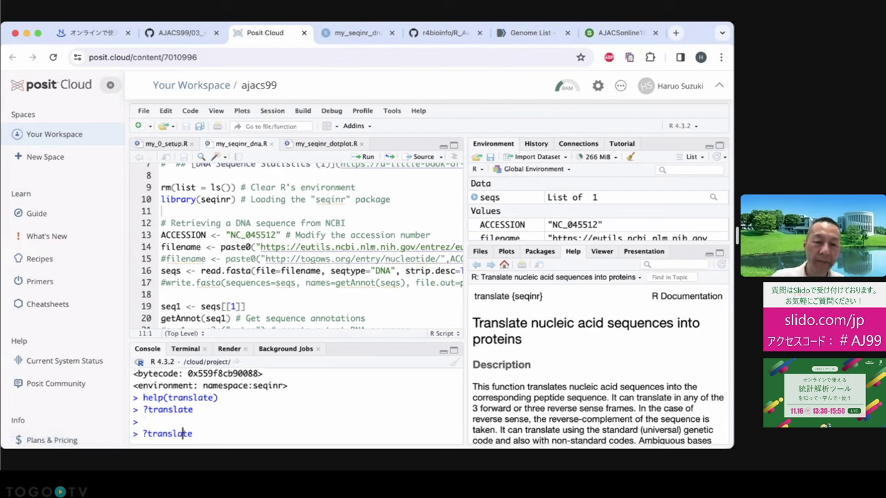
pyautogui.write('seqinr')
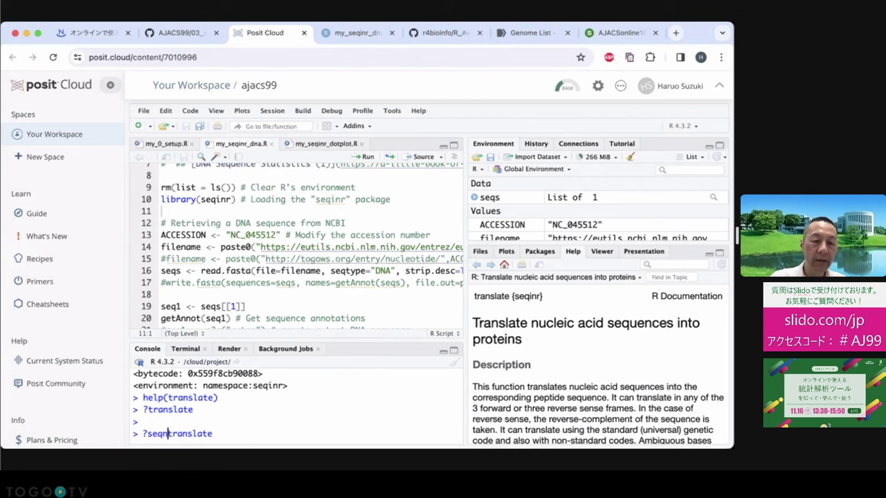
pyautogui.write('::')
pyautogui.press('Return')
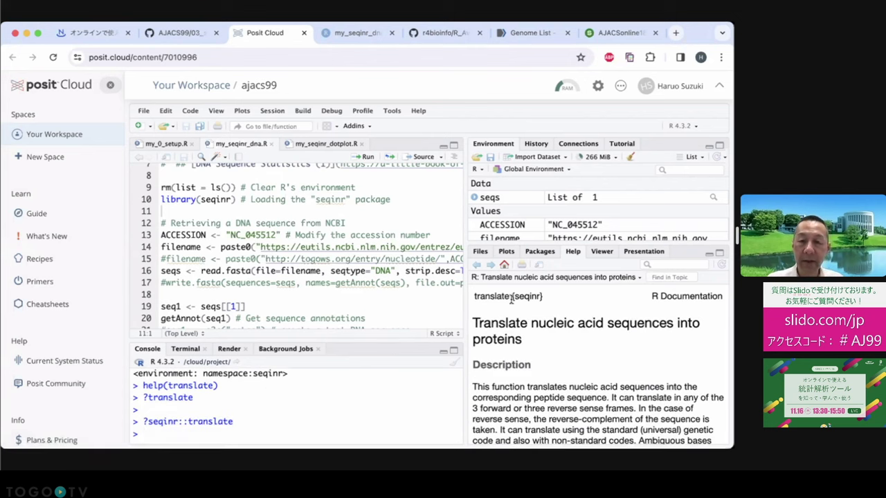
pyautogui.moveTo(516, 297); pyautogui.dragTo(472, 297)
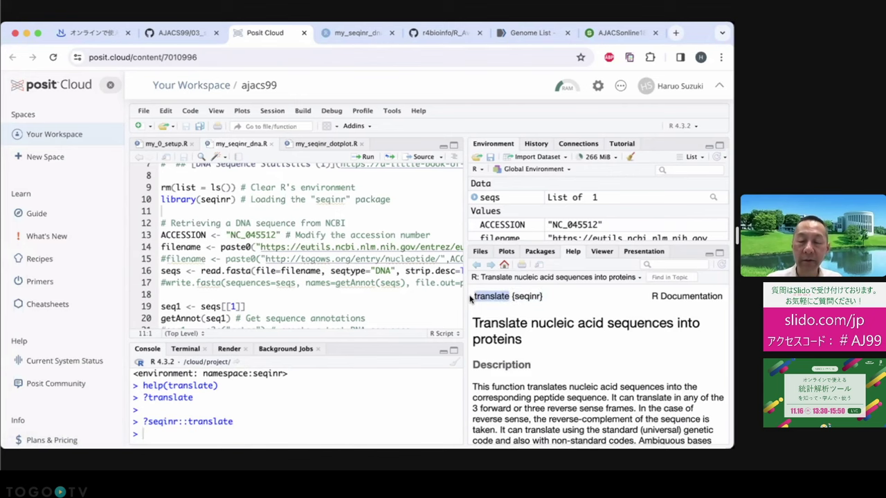
# - Return to the Slido question about library(seqinr) and highlight Biostrings and the "The following object is masked from" message
pyautogui.click(619, 33)
pyautogui.moveTo(360, 286); pyautogui.dragTo(431, 274)
pyautogui.click(330, 283)
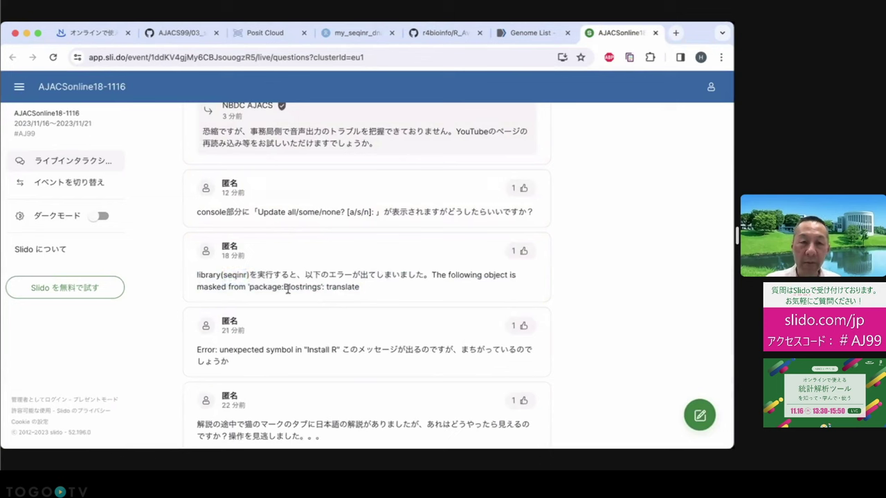
pyautogui.moveTo(285, 286); pyautogui.dragTo(319, 290)
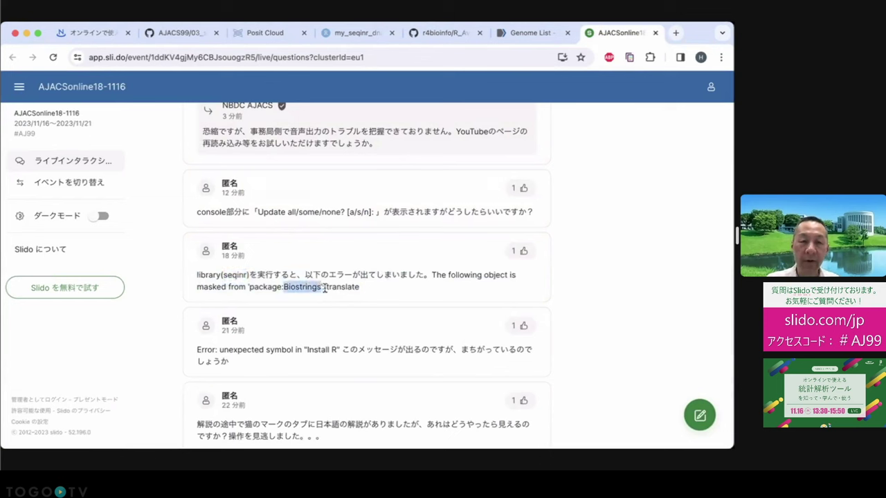
pyautogui.click(356, 289)
pyautogui.moveTo(398, 292); pyautogui.dragTo(424, 274)
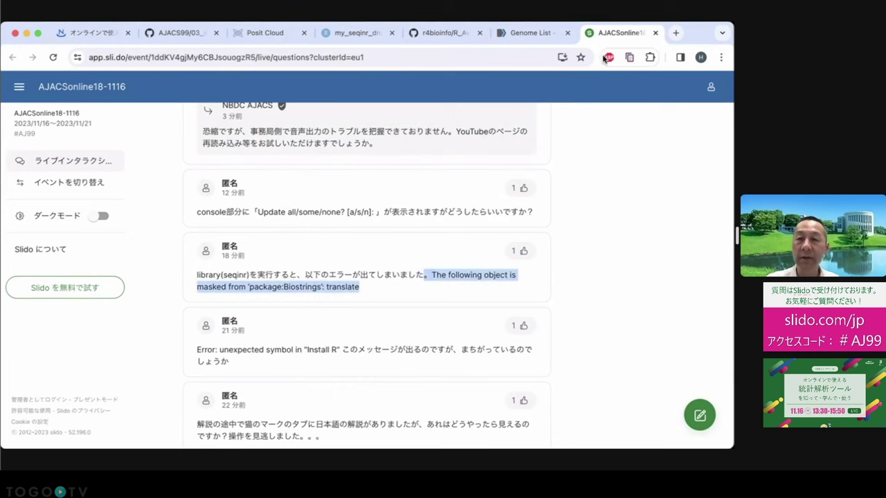
# - Close the my_seqinr_dna HTML report page and bring up the my_seqinr_dotplot.R script in Posit Cloud
pyautogui.click(531, 32)
pyautogui.click(452, 32)
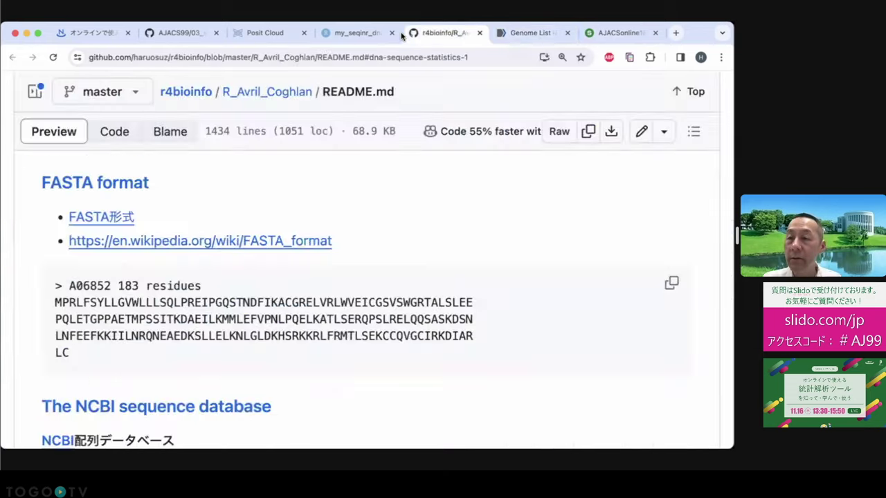
pyautogui.click(362, 32)
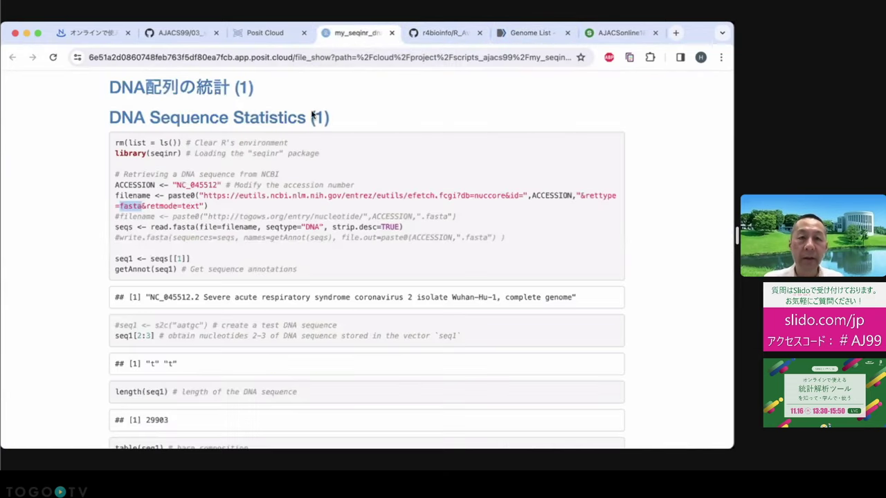
pyautogui.press('super+w')
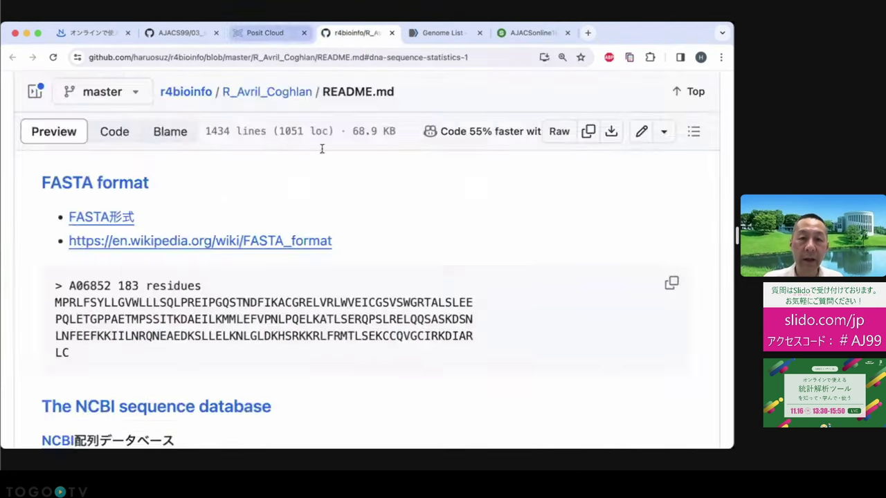
pyautogui.hotkey('ctrl', 'shift', 'Tab')
pyautogui.click(321, 145)
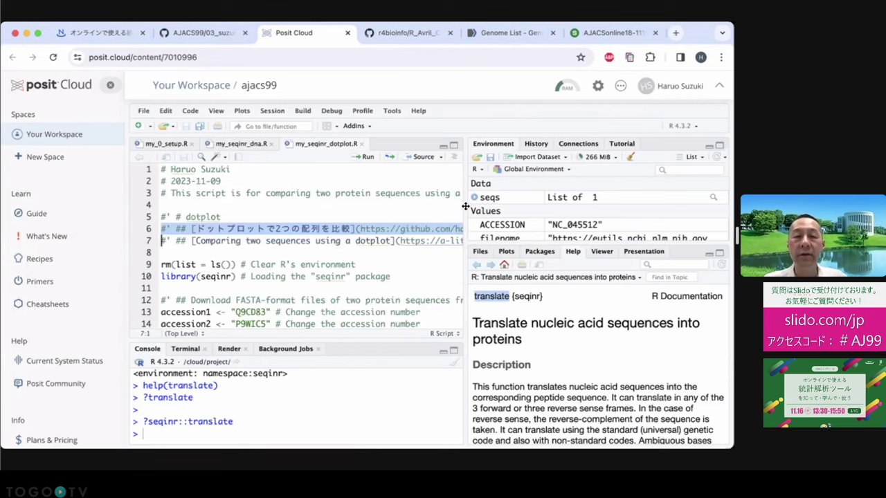
# - Widen the script editor and run rm(list = ls()) from line 9 of my_seqinr_dotplot.R to clear the environment
pyautogui.moveTo(466, 207); pyautogui.dragTo(500, 211)
pyautogui.click(427, 250)
pyautogui.scroll(-1, 426, 250)
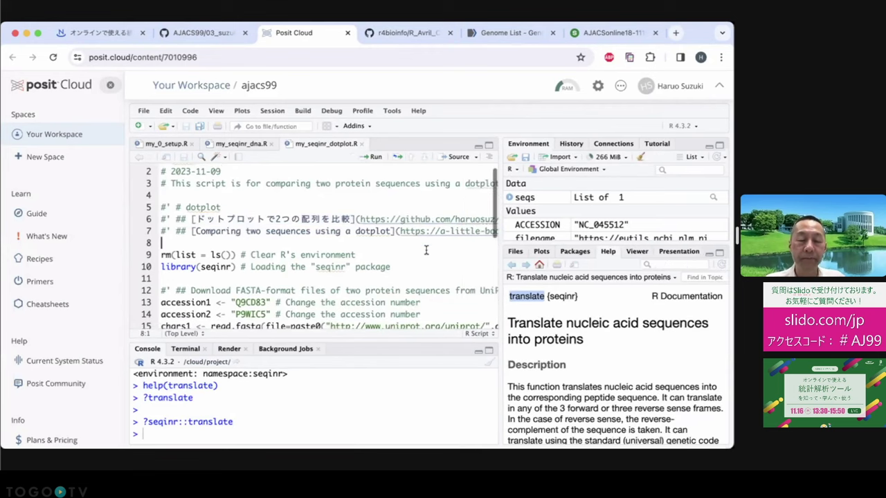
pyautogui.scroll(-2, 427, 250)
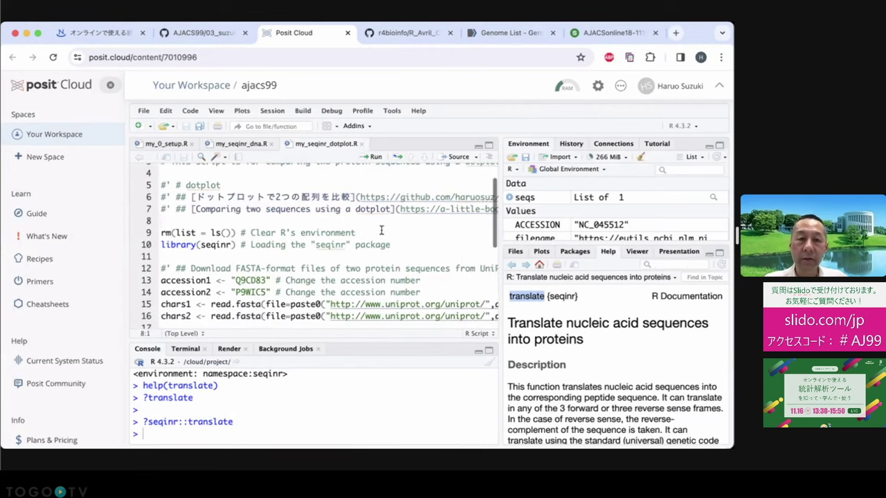
pyautogui.moveTo(356, 233); pyautogui.dragTo(161, 233)
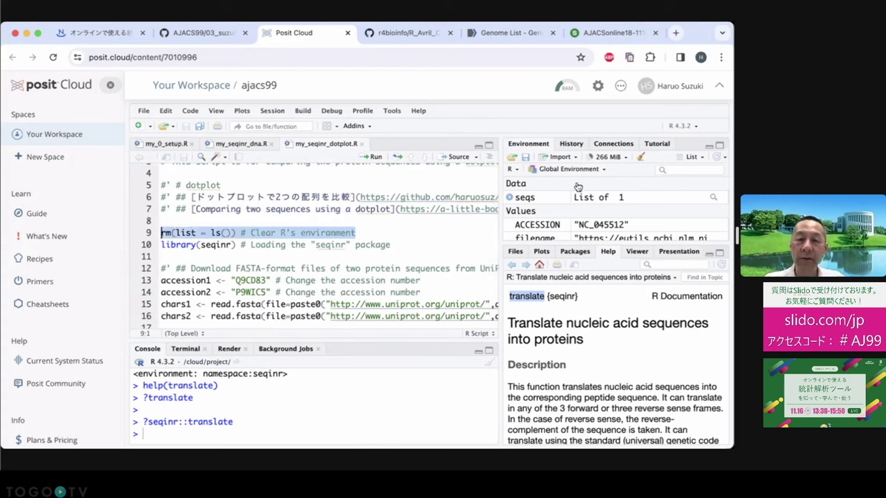
pyautogui.click(373, 157)
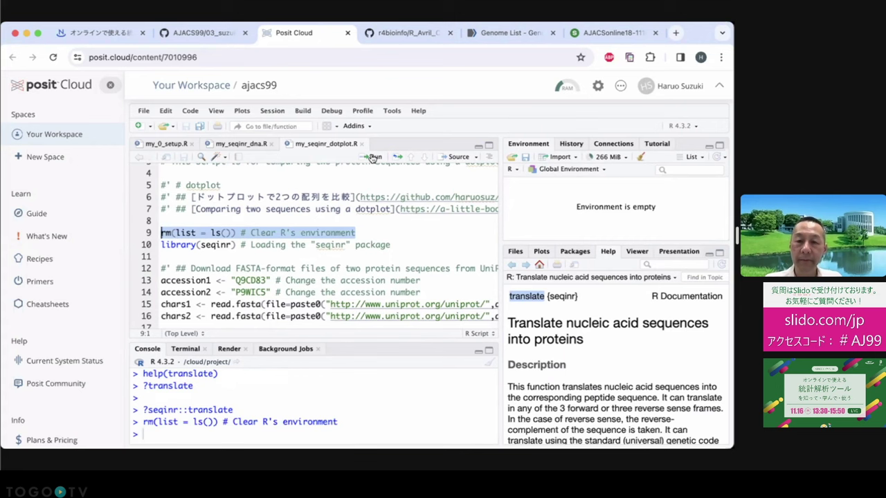
# - Show the project's file list and close the my_seqinr_dna.R and my_0_setup.R scripts
pyautogui.click(515, 252)
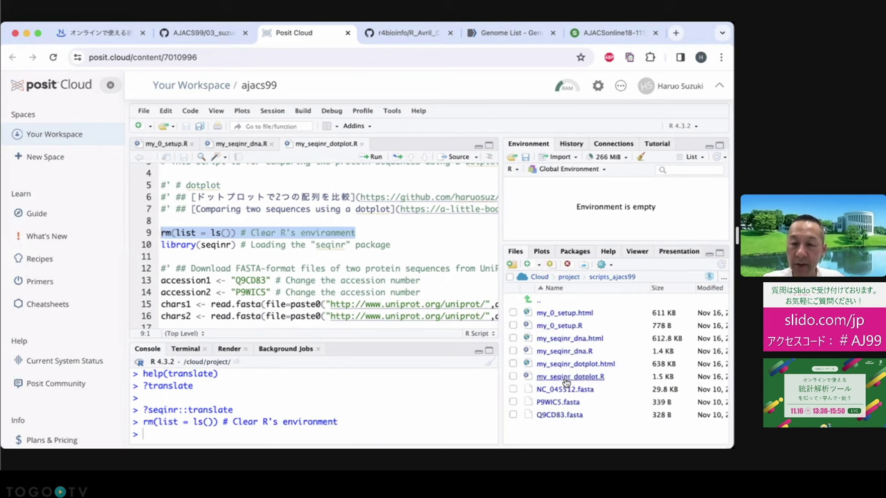
pyautogui.click(271, 143)
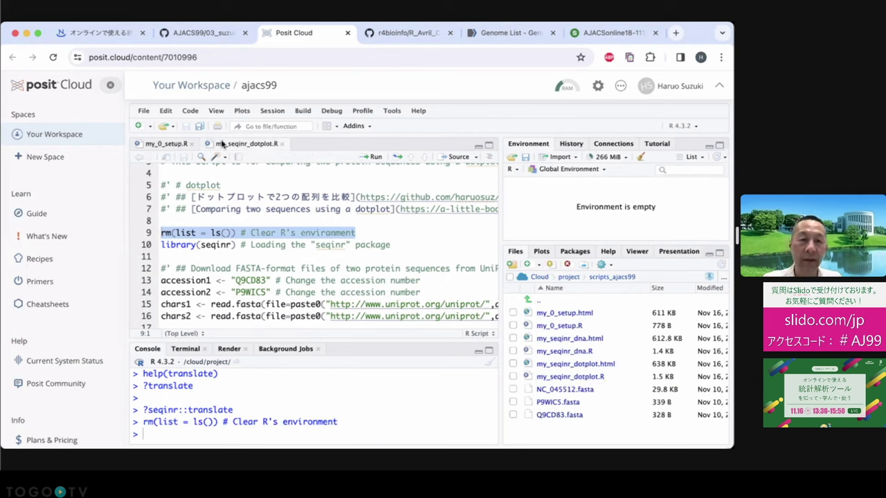
pyautogui.click(192, 143)
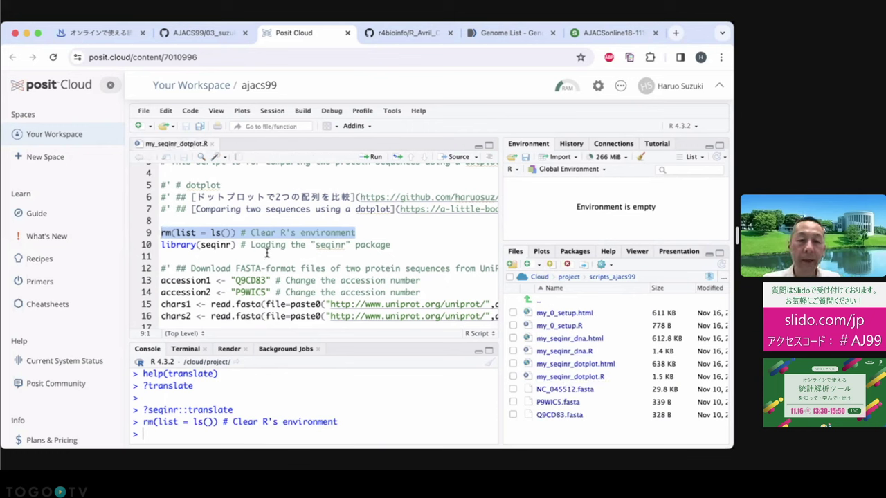
# - Clear the console and run library(seqinr) from line 10 of my_seqinr_dotplot.R
pyautogui.moveTo(236, 245); pyautogui.dragTo(160, 246)
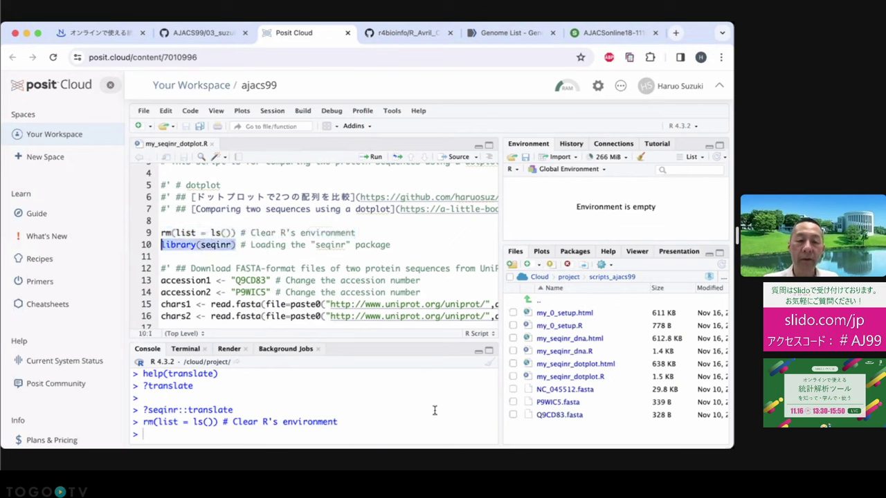
pyautogui.click(490, 365)
pyautogui.moveTo(236, 246); pyautogui.dragTo(152, 248)
pyautogui.click(373, 156)
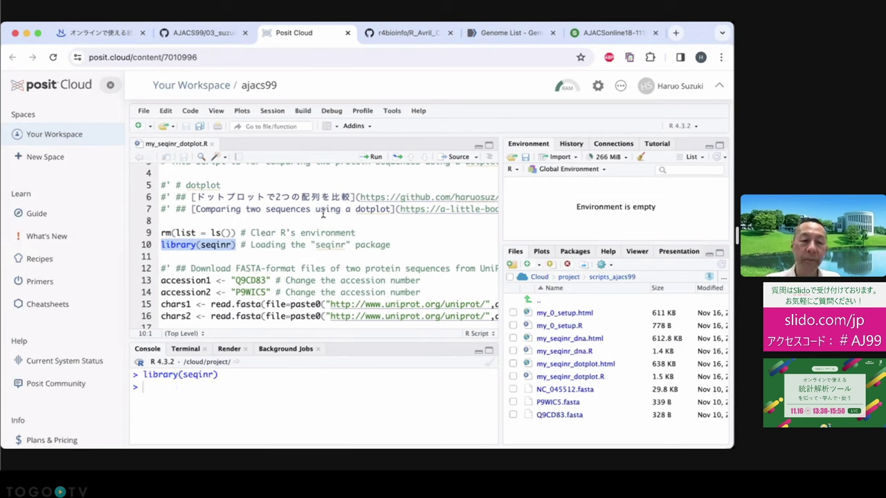
# - Examine the accession1 and accession2 assignments on lines 13 and 14, highlighting the variable names and accession numbers Q9CD83 and P9WIC5
pyautogui.scroll(-1, 322, 213)
pyautogui.scroll(-2, 322, 214)
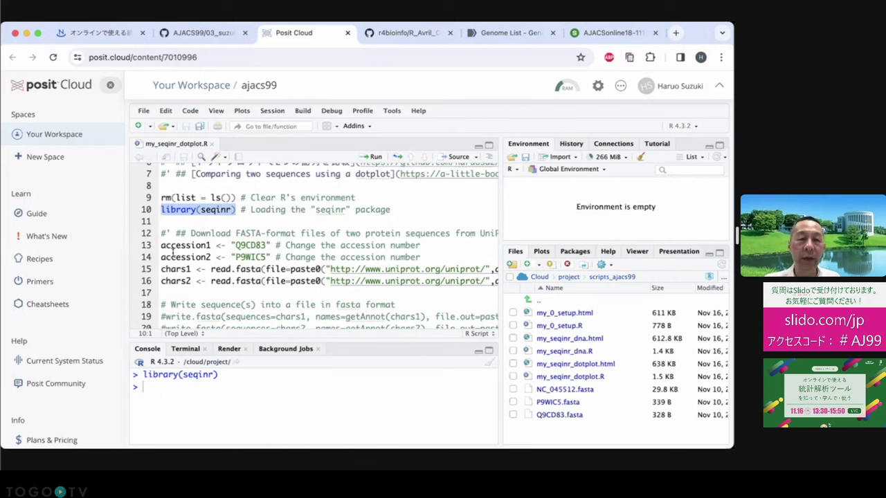
pyautogui.moveTo(161, 246); pyautogui.dragTo(159, 269)
pyautogui.click(203, 256)
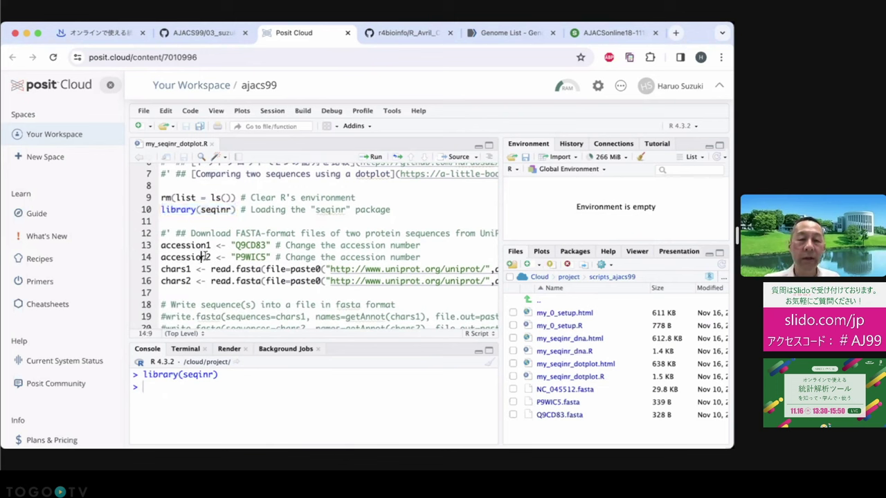
pyautogui.moveTo(213, 245); pyautogui.dragTo(143, 258)
pyautogui.click(209, 257)
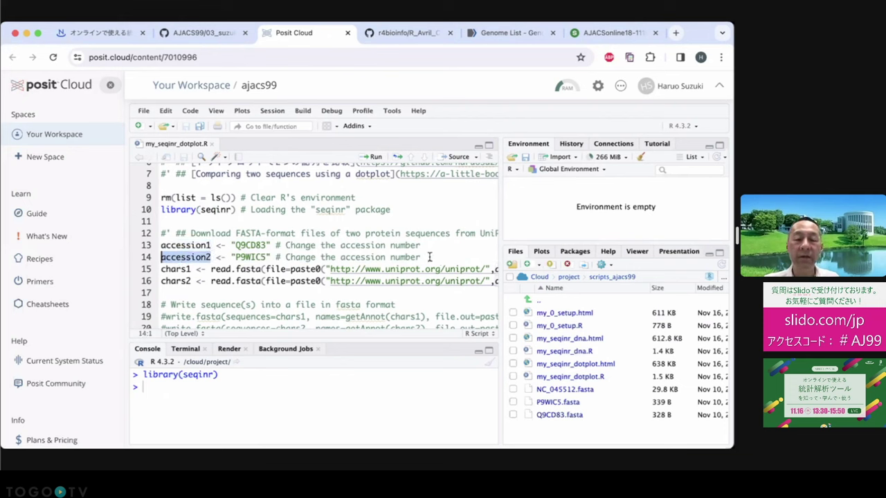
pyautogui.moveTo(428, 257); pyautogui.dragTo(157, 245)
pyautogui.moveTo(232, 245); pyautogui.dragTo(266, 257)
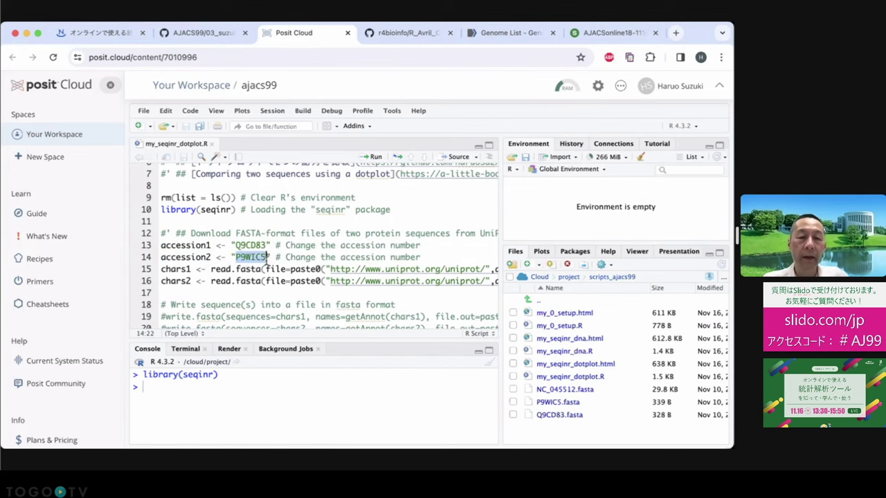
# - Check the GitHub README briefly, then locate the Japanese dotplot reference on line 6 of my_seqinr_dotplot.R and highlight part of its title
pyautogui.click(411, 39)
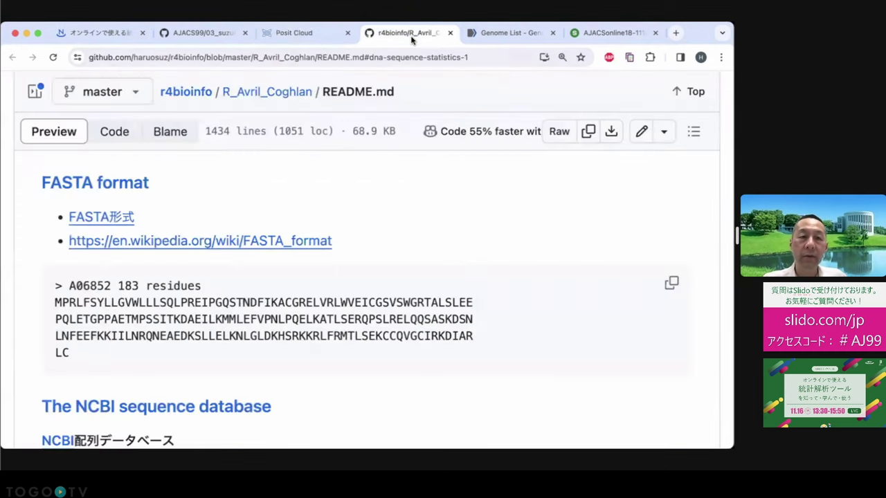
pyautogui.click(319, 40)
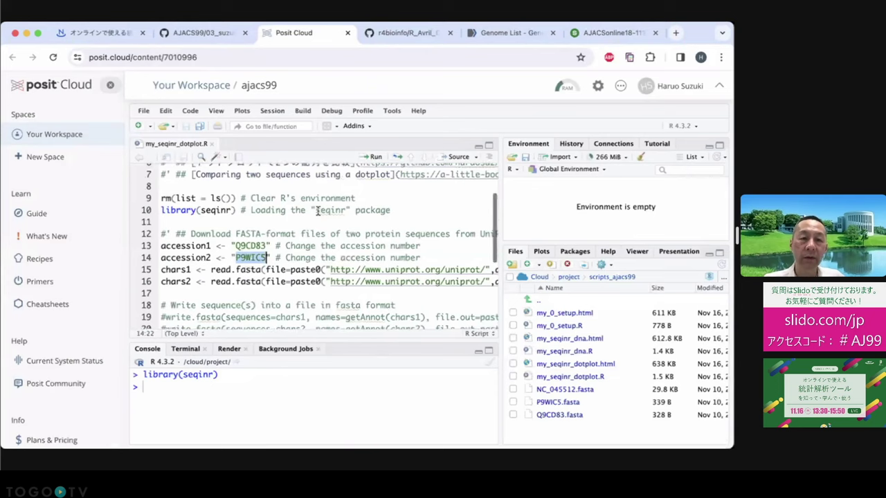
pyautogui.scroll(3, 297, 215)
pyautogui.click(309, 200)
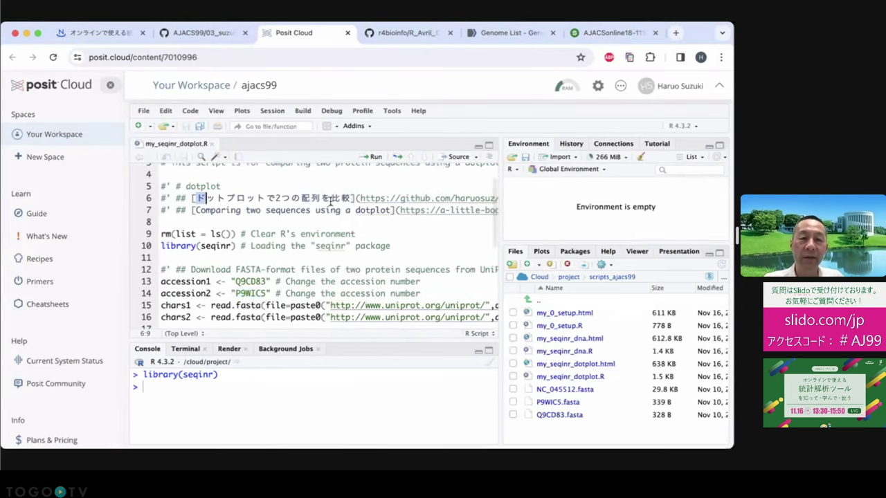
pyautogui.moveTo(330, 198); pyautogui.dragTo(236, 199)
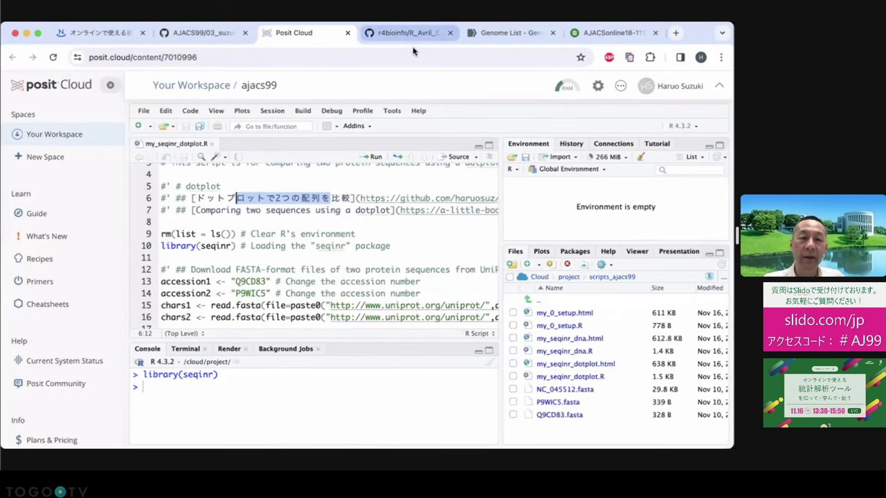
# - Switch to the r4bioinfo README on GitHub and go to its Pairwise Sequence Alignment chapter from the table of contents
pyautogui.click(408, 34)
pyautogui.scroll(10, 401, 201)
pyautogui.scroll(10, 403, 201)
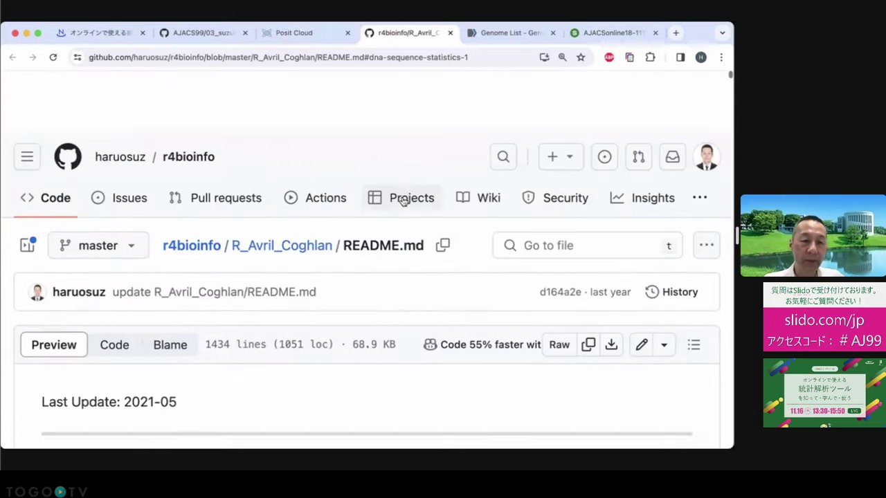
pyautogui.scroll(-6, 401, 200)
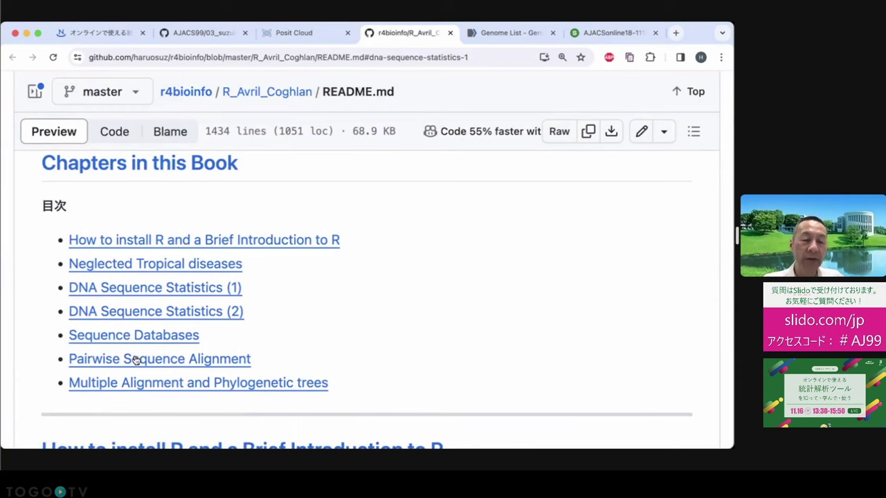
pyautogui.click(137, 361)
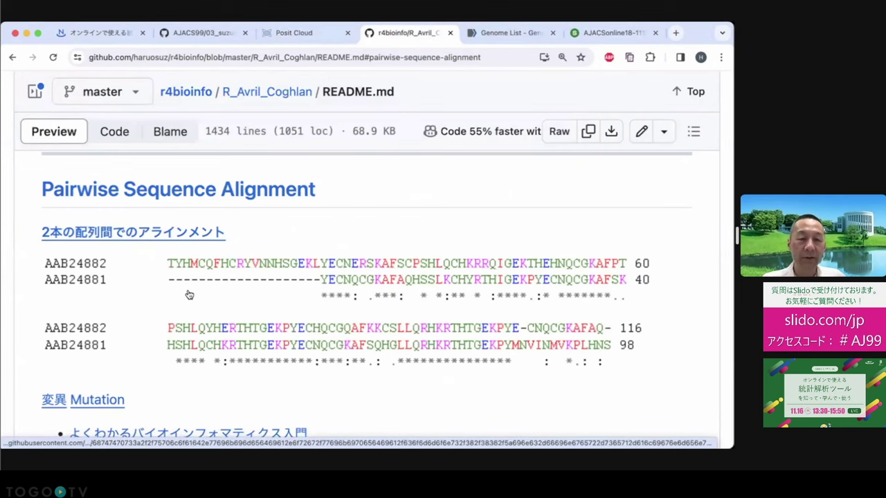
# - Read through the README's UniProt retrieval sections and the dotPlot examples under Comparing two sequences using a dotplot
pyautogui.scroll(-10, 189, 296)
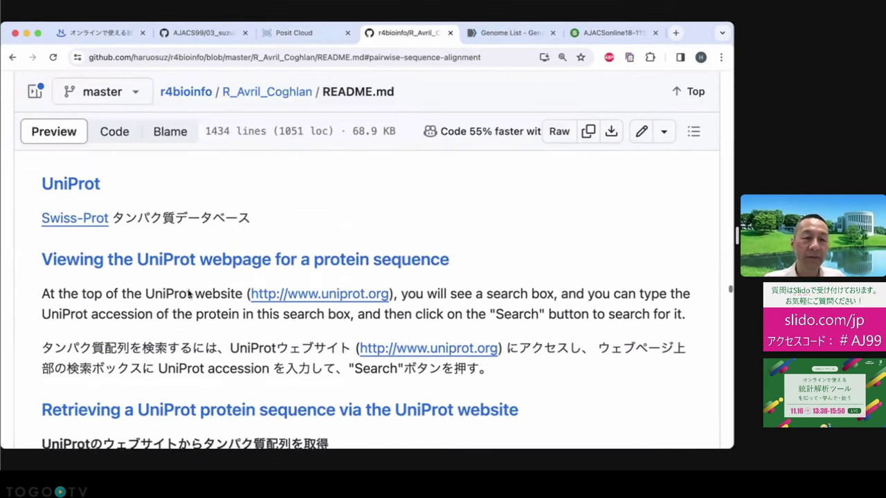
pyautogui.scroll(2, 77, 220)
pyautogui.scroll(-5, 128, 312)
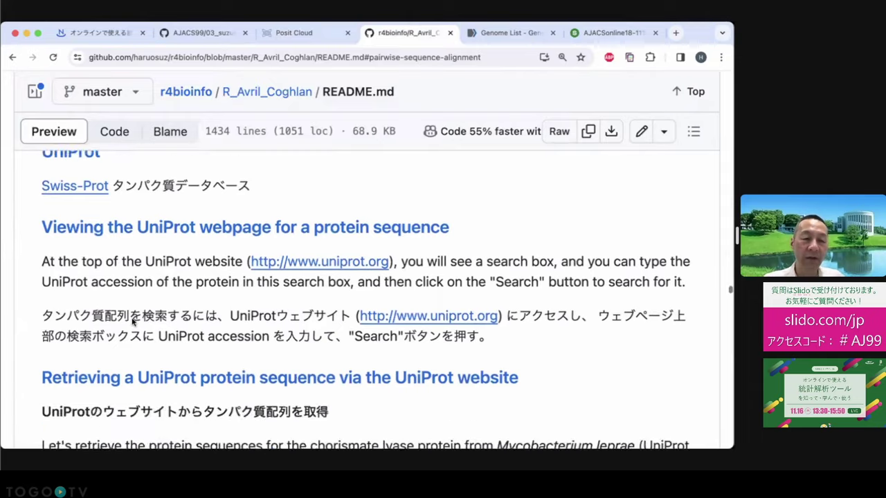
pyautogui.scroll(-8, 131, 322)
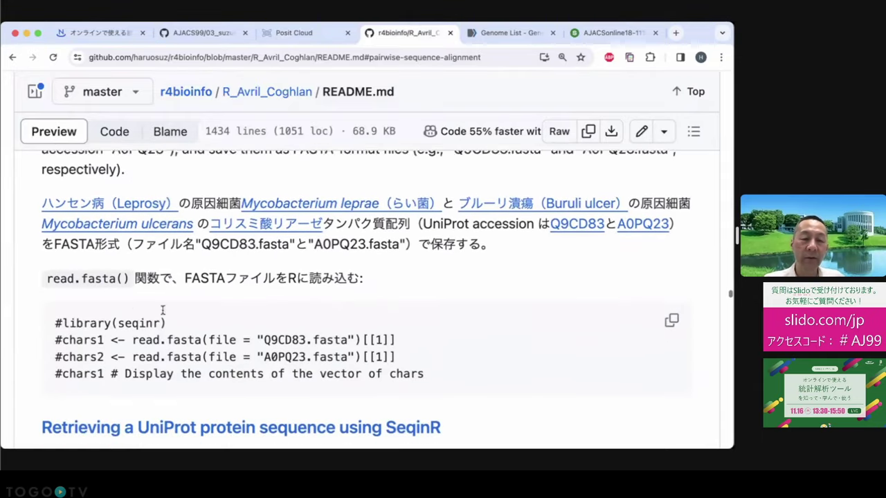
pyautogui.scroll(-5, 162, 356)
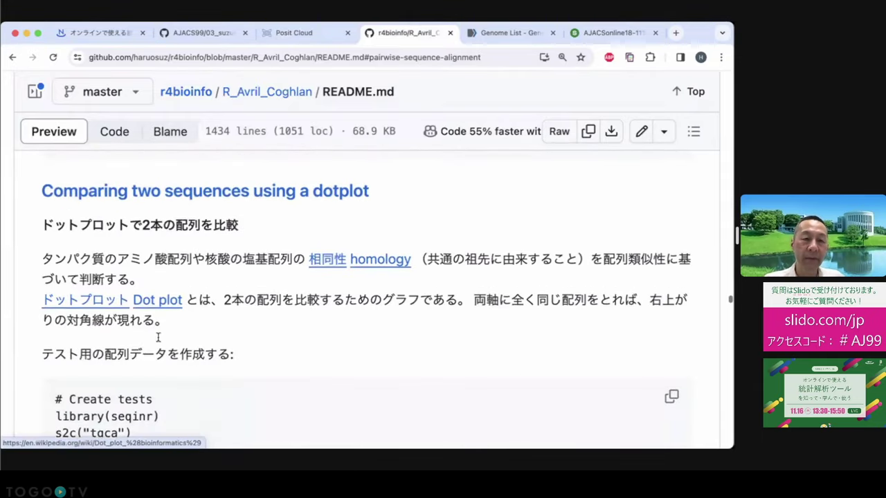
pyautogui.scroll(-4, 158, 317)
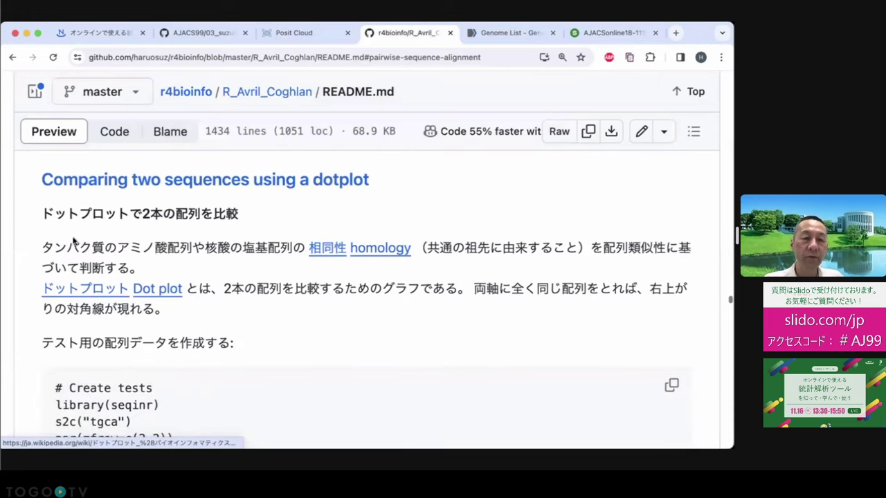
pyautogui.scroll(-13, 142, 226)
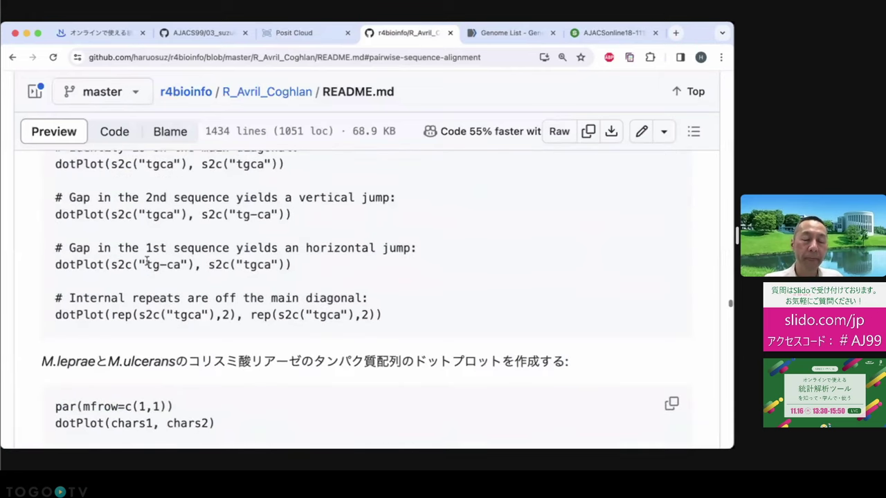
pyautogui.scroll(-5, 146, 265)
pyautogui.scroll(20, 146, 263)
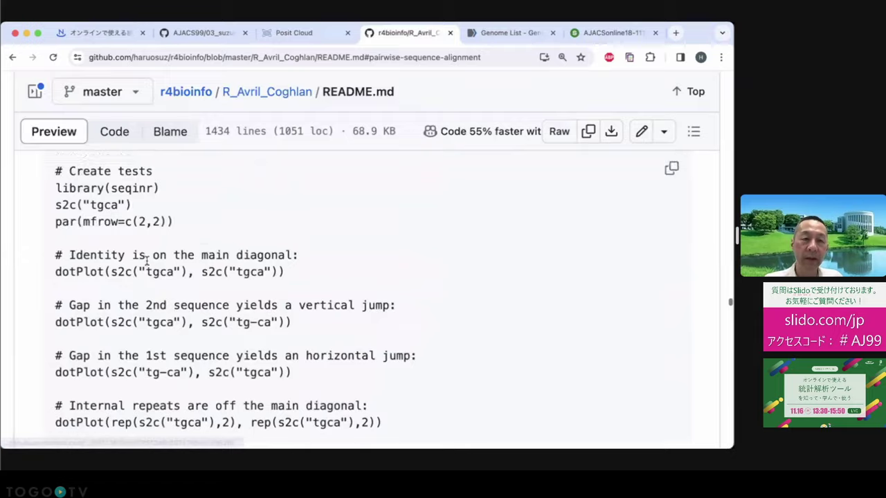
# - Examine the read.fasta code under Retrieving a UniProt protein sequence using SeqinR, highlighting the Q9CD83 and A0PQ23 URLs
pyautogui.scroll(3, 147, 263)
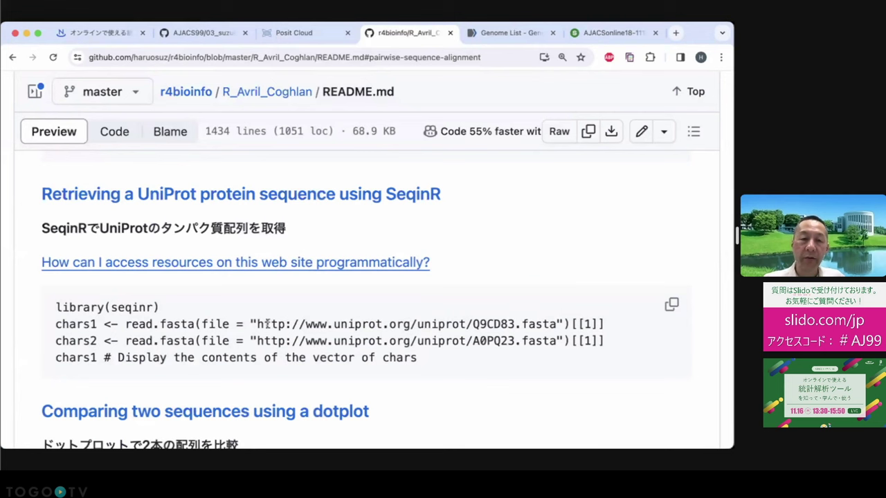
pyautogui.moveTo(259, 324); pyautogui.dragTo(554, 323)
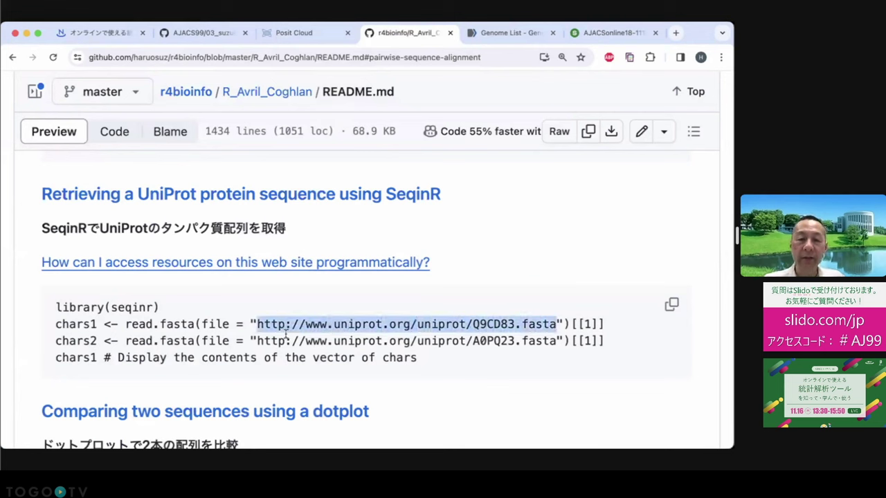
pyautogui.click(483, 319)
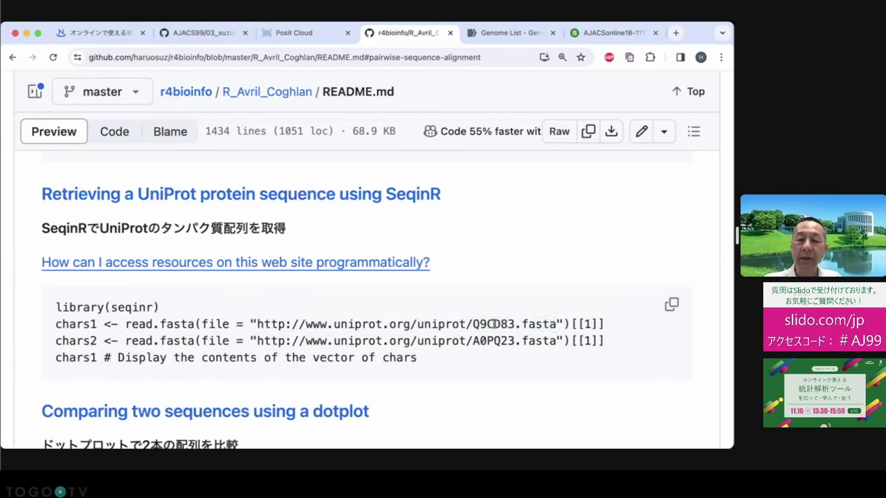
pyautogui.moveTo(473, 323); pyautogui.dragTo(511, 340)
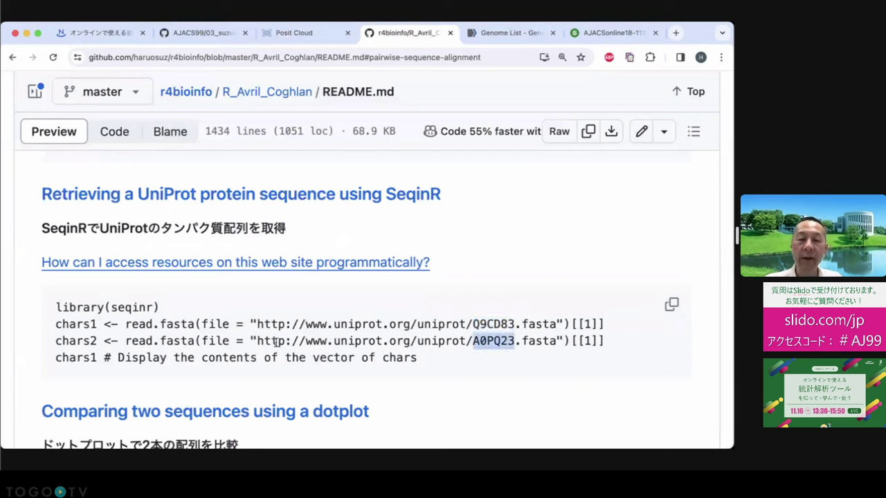
pyautogui.moveTo(259, 341); pyautogui.dragTo(558, 340)
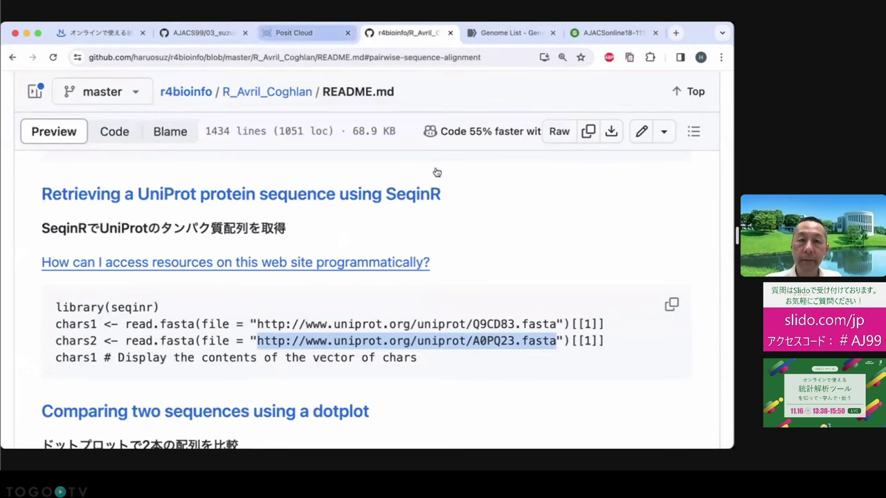
# - Run the accession1 and accession2 assignments on lines 13 and 14 in Posit Cloud, consulting the README's section on retrieving sequences via the UniProt website
pyautogui.click(319, 34)
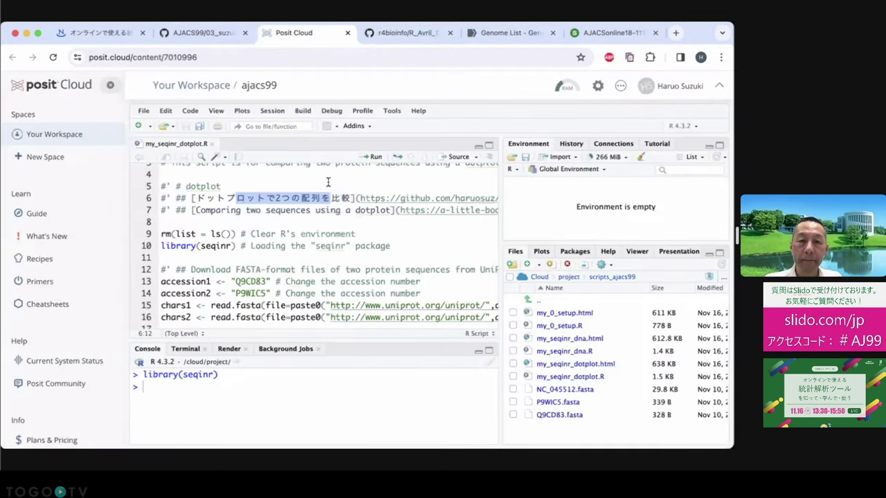
pyautogui.click(342, 244)
pyautogui.scroll(-2, 292, 255)
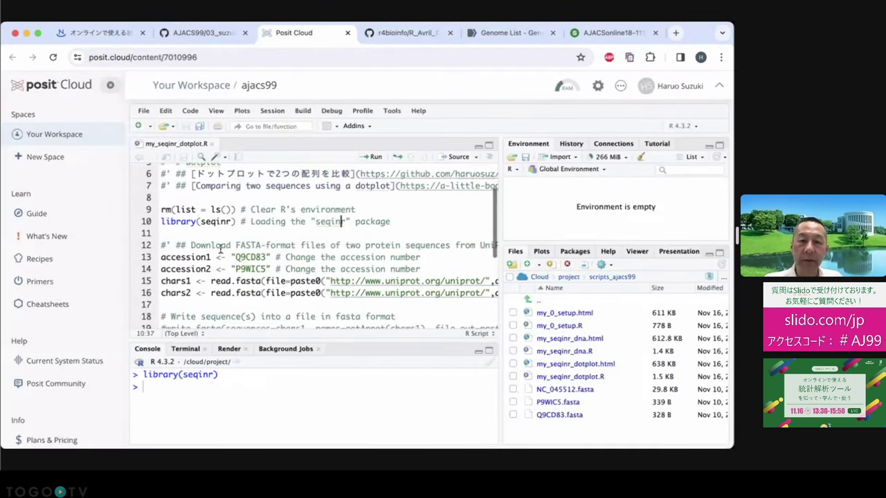
pyautogui.moveTo(160, 257); pyautogui.dragTo(159, 281)
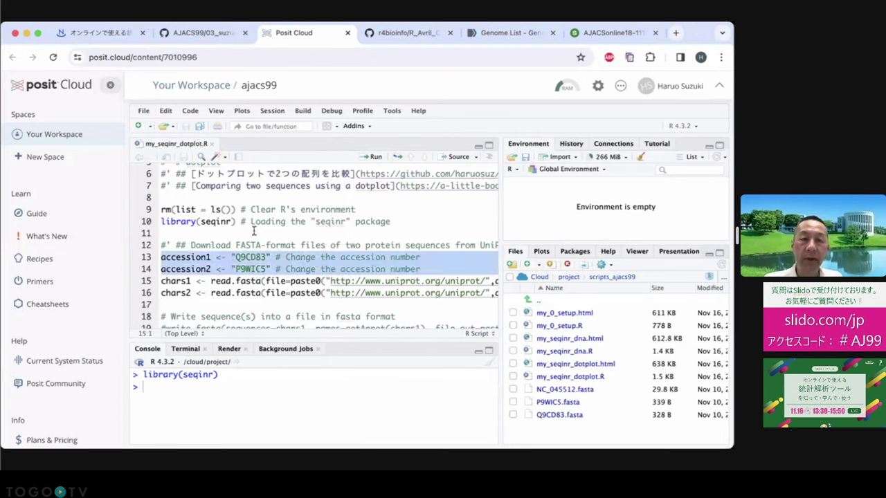
pyautogui.click(407, 33)
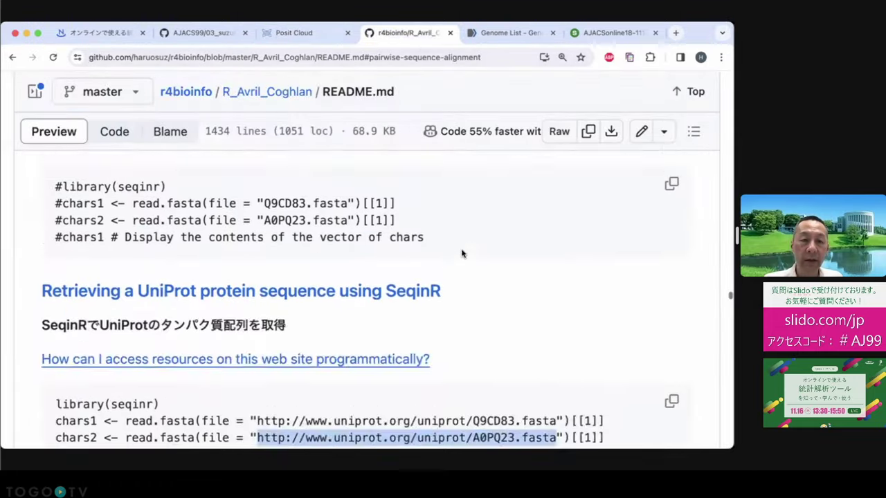
pyautogui.scroll(10, 462, 254)
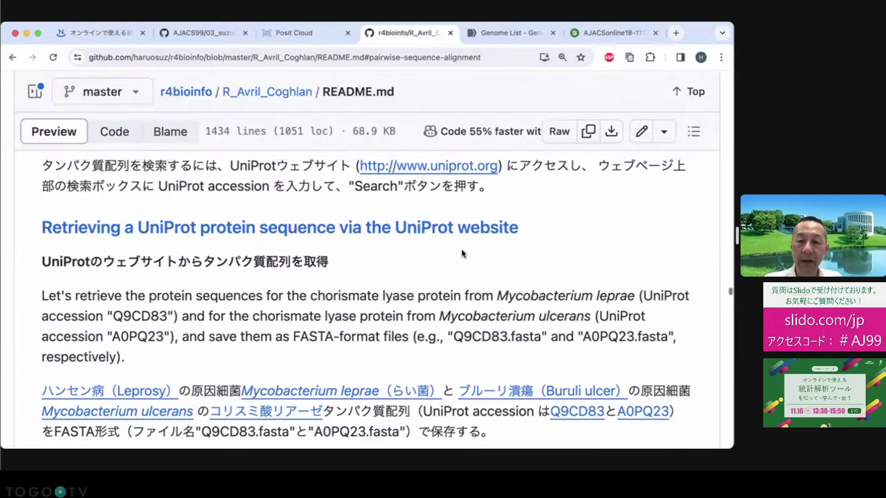
pyautogui.scroll(-1, 462, 254)
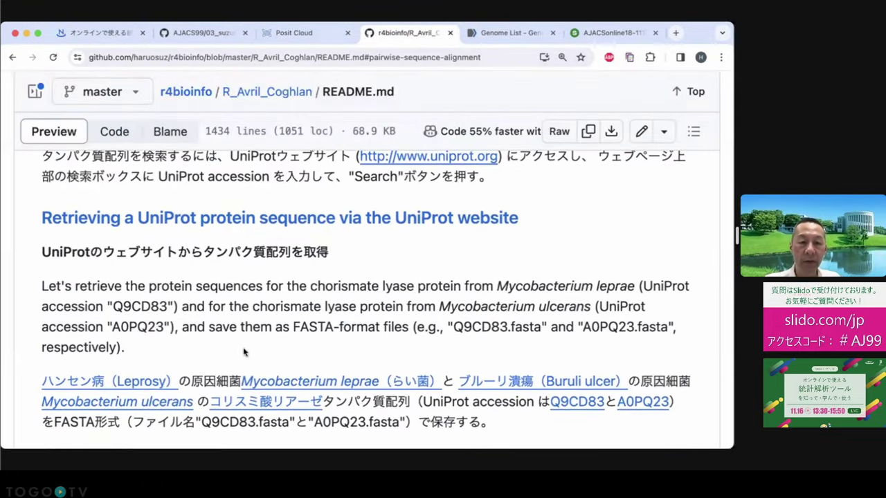
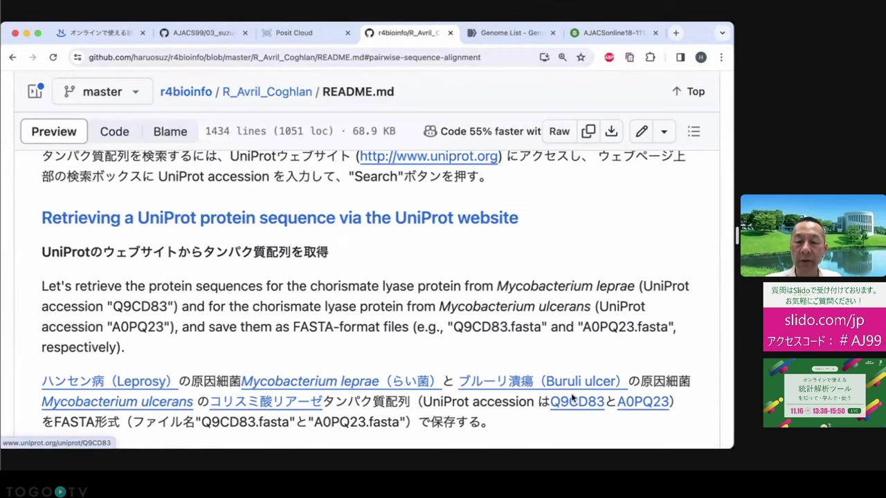
pyautogui.click(286, 36)
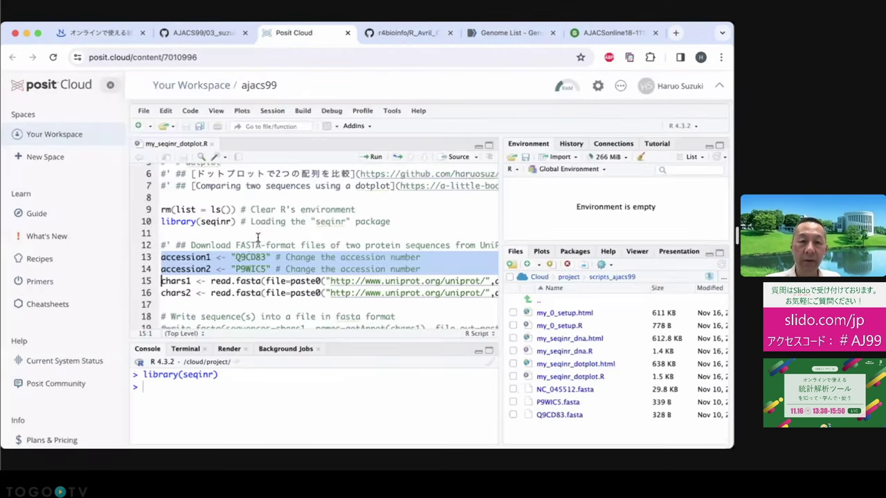
pyautogui.click(374, 157)
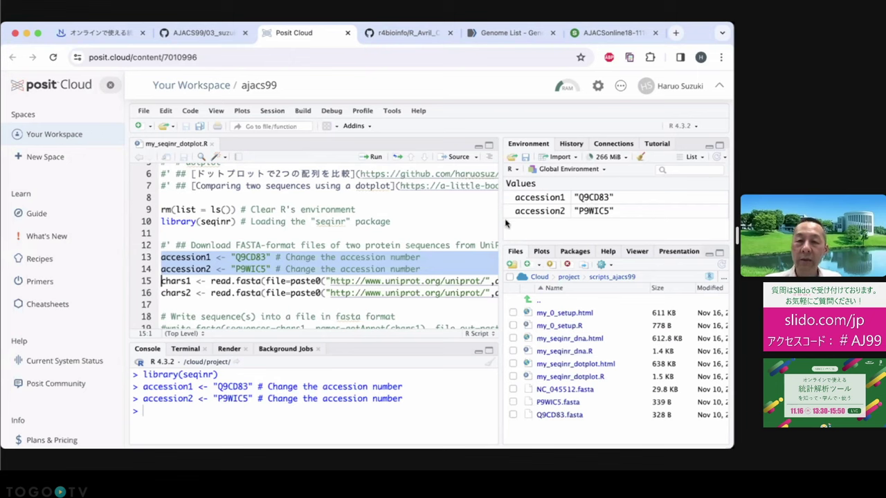
# - Widen the script editor and examine the paste0 call on line 15, highlighting the function name and its URL, accession1 and ".fasta" arguments
pyautogui.moveTo(501, 222); pyautogui.dragTo(580, 221)
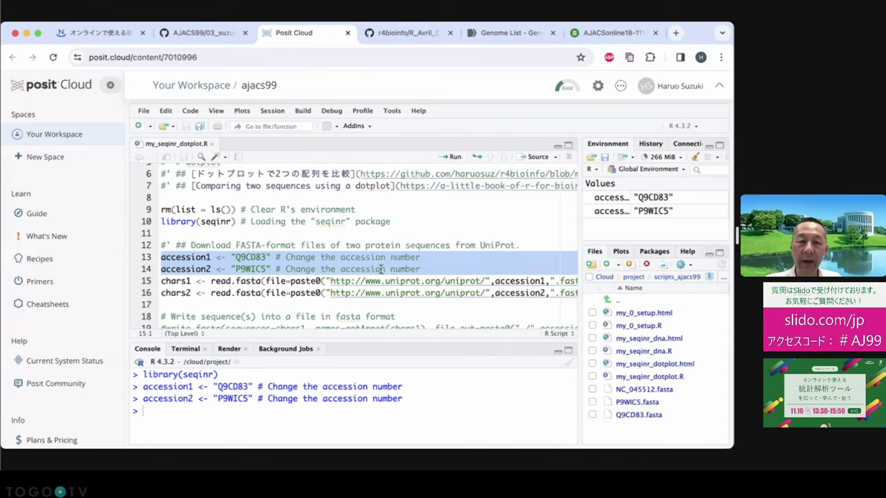
pyautogui.click(310, 290)
pyautogui.moveTo(290, 281); pyautogui.dragTo(322, 281)
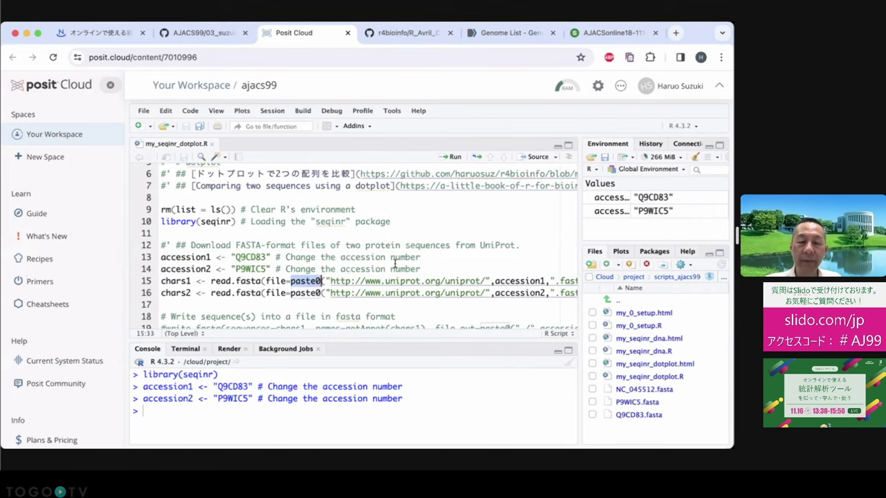
pyautogui.hscroll(5, 396, 264)
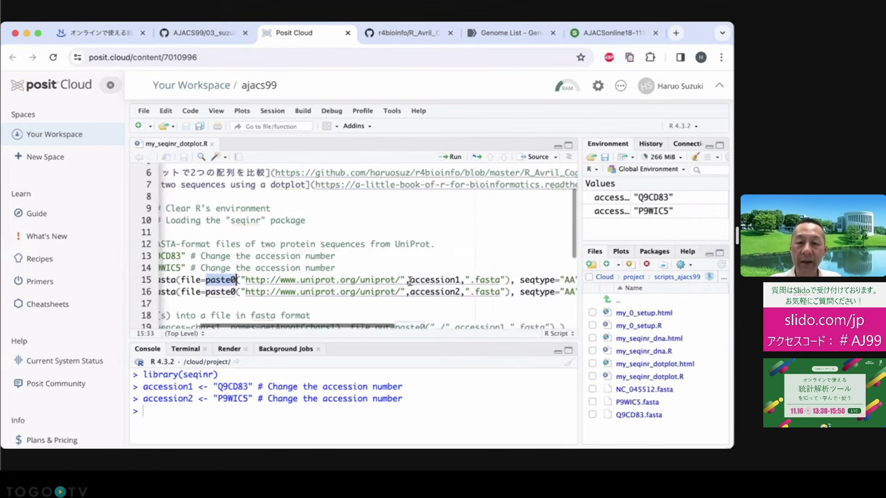
pyautogui.moveTo(247, 280); pyautogui.dragTo(501, 279)
pyautogui.click(266, 291)
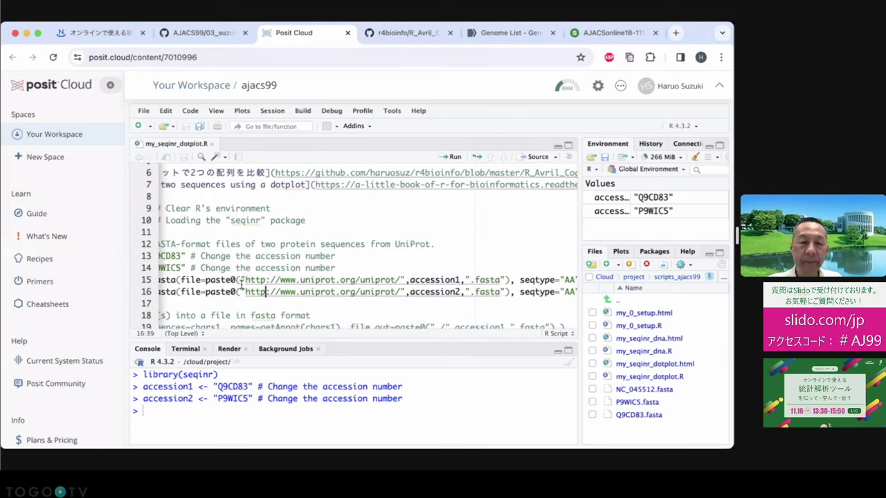
pyautogui.moveTo(206, 280); pyautogui.dragTo(509, 280)
pyautogui.click(451, 157)
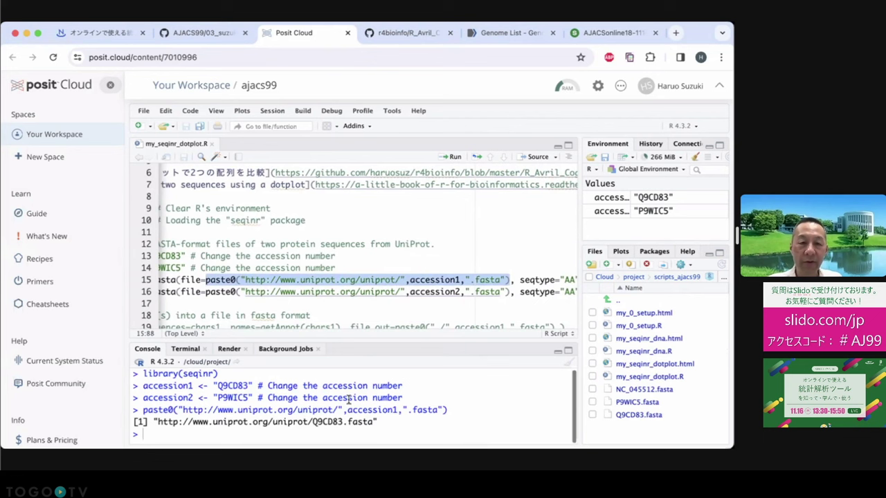
pyautogui.moveTo(159, 423); pyautogui.dragTo(374, 423)
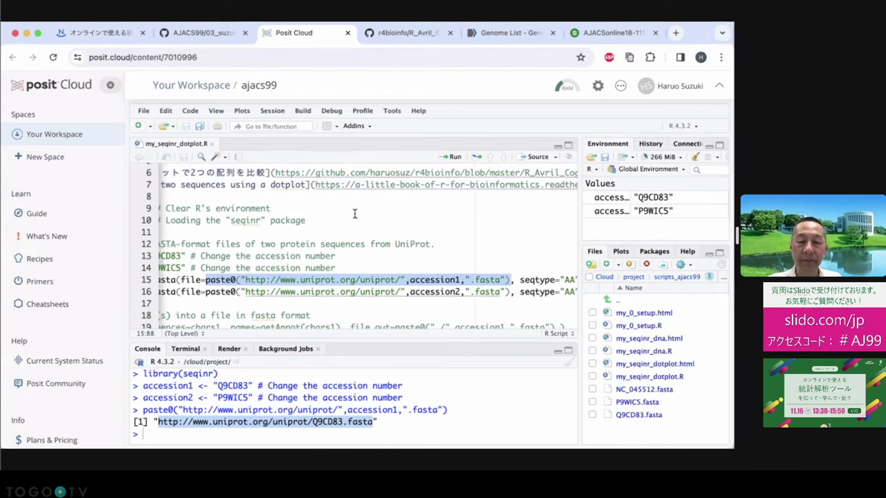
pyautogui.hscroll(-5, 356, 215)
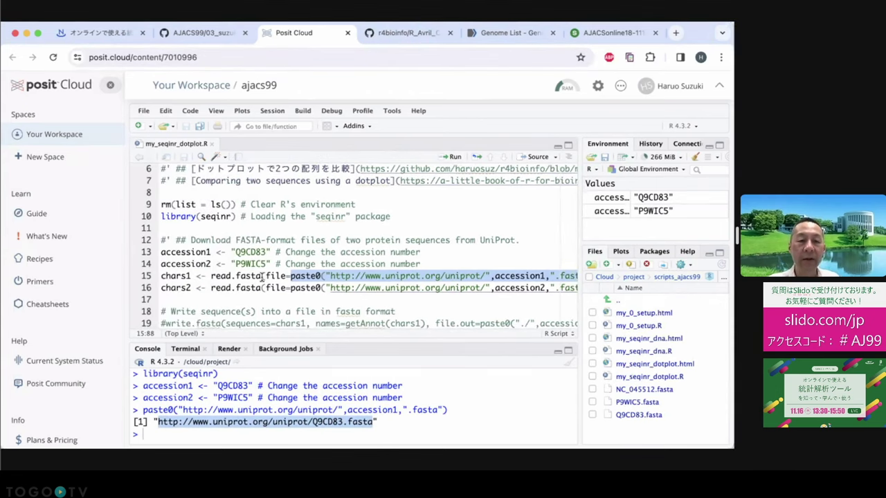
# - Examine the read.fasta call on line 15, highlighting the function name, the paste0 file argument and the seqtype value "AA"
pyautogui.moveTo(261, 276); pyautogui.dragTo(212, 277)
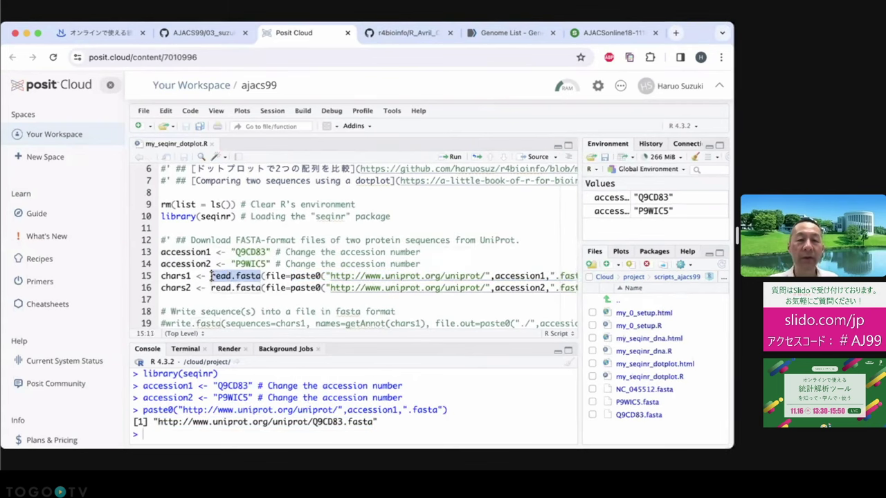
pyautogui.moveTo(211, 276)
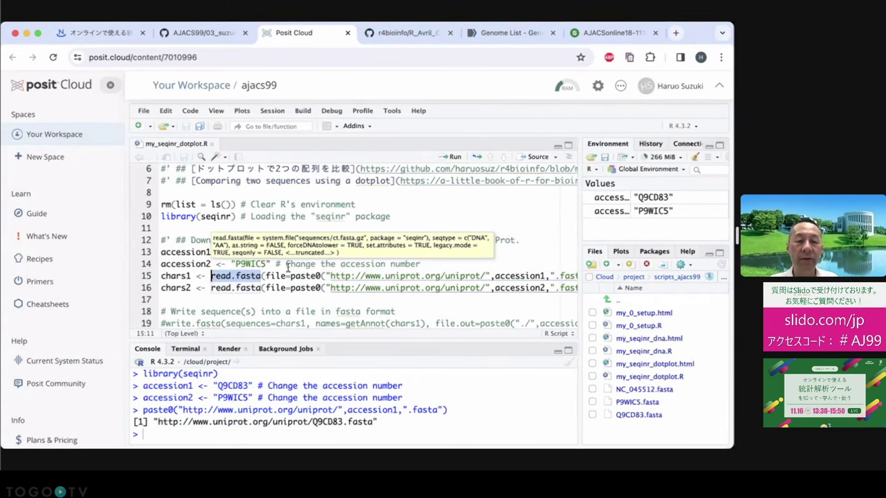
pyautogui.moveTo(265, 275); pyautogui.dragTo(379, 276)
pyautogui.hscroll(3, 369, 275)
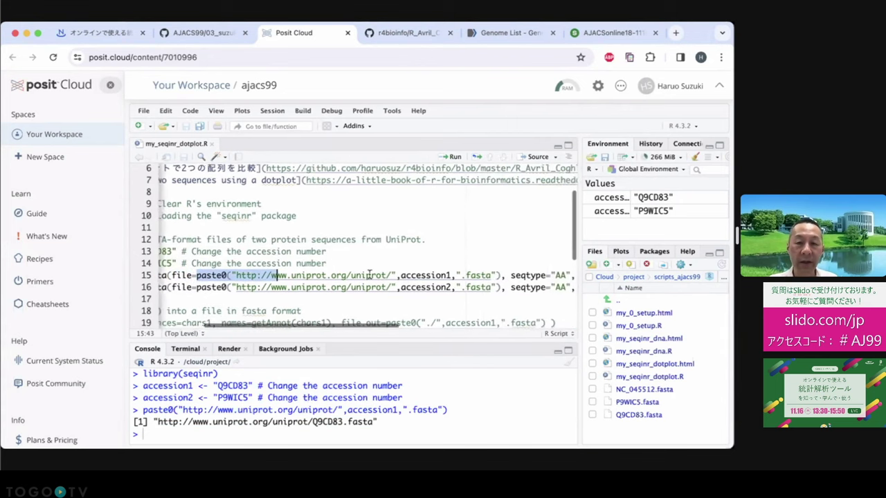
pyautogui.hscroll(3, 369, 274)
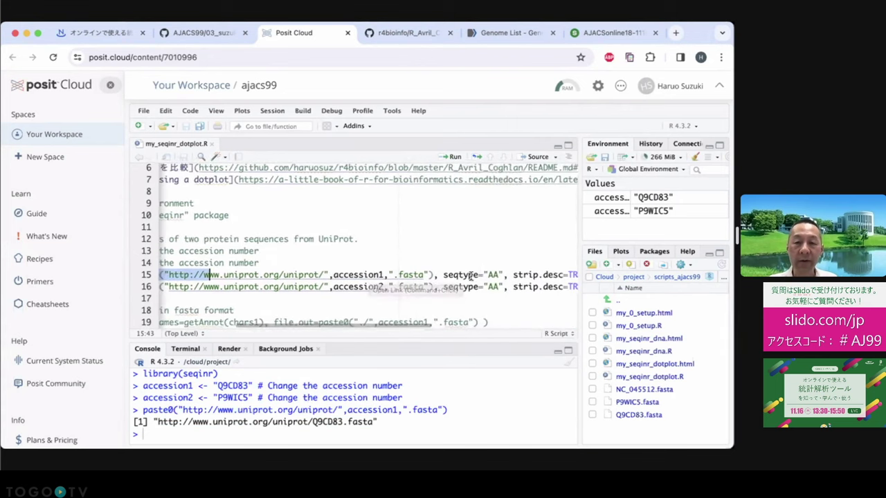
pyautogui.click(488, 275)
pyautogui.hscroll(3, 498, 276)
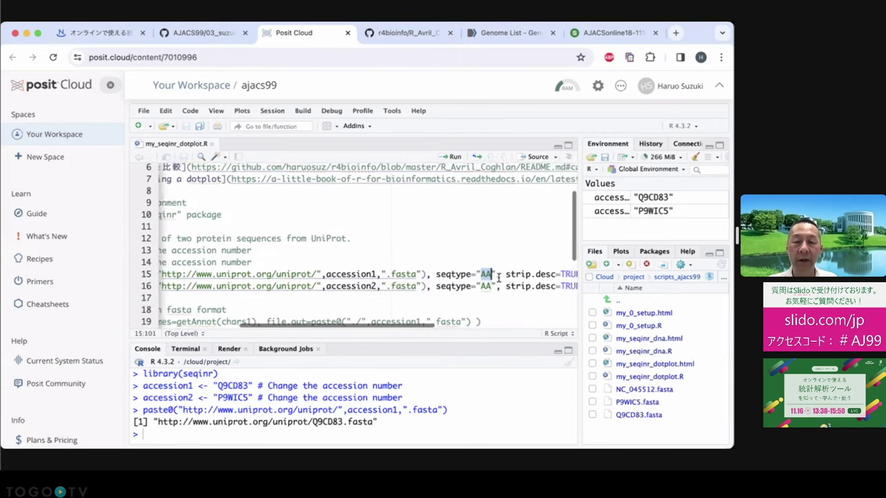
# - Run lines 15 and 16 to read both UniProt FASTA sequences into chars1 and chars2
pyautogui.hscroll(-5, 498, 276)
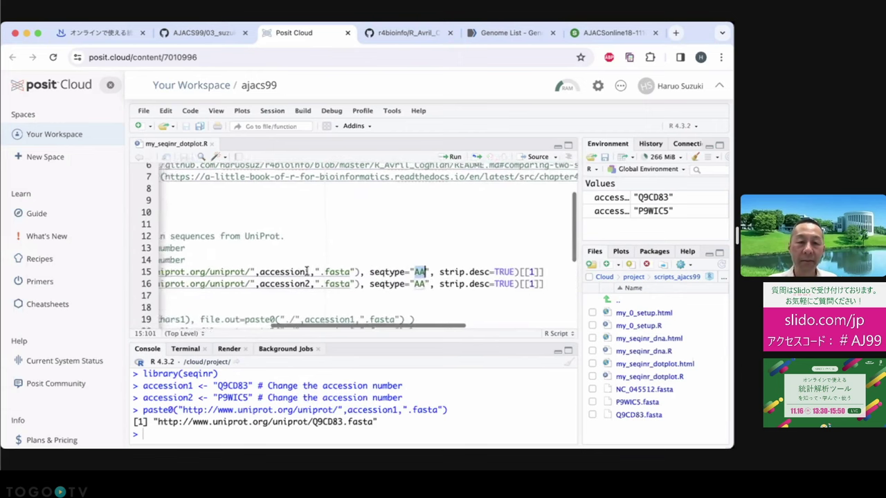
pyautogui.moveTo(161, 295); pyautogui.dragTo(161, 272)
pyautogui.click(452, 156)
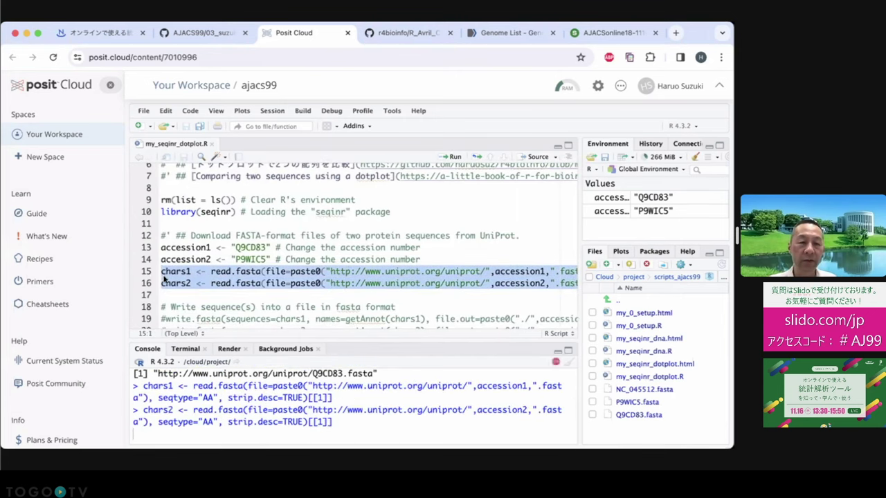
# - Temporarily uncomment the two write.fasta calls on lines 19 and 20 under the fasta-writing comment, and restore their comment marks
pyautogui.scroll(-3, 301, 302)
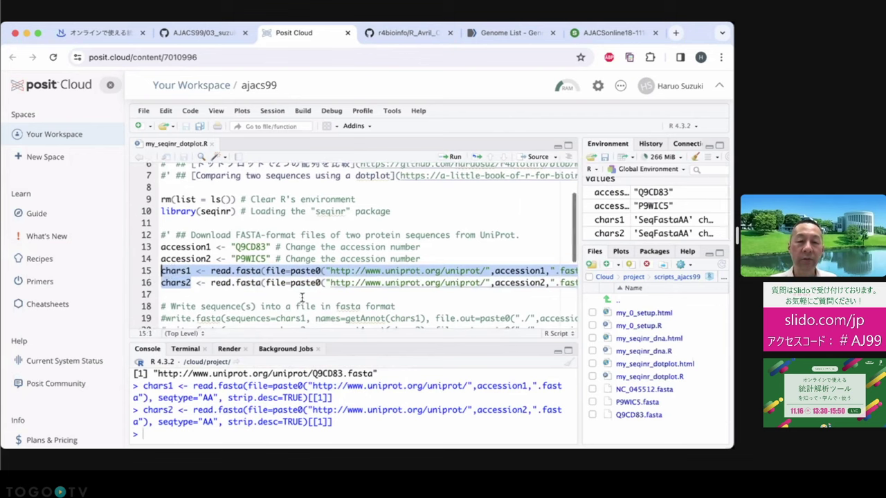
pyautogui.scroll(-2, 301, 297)
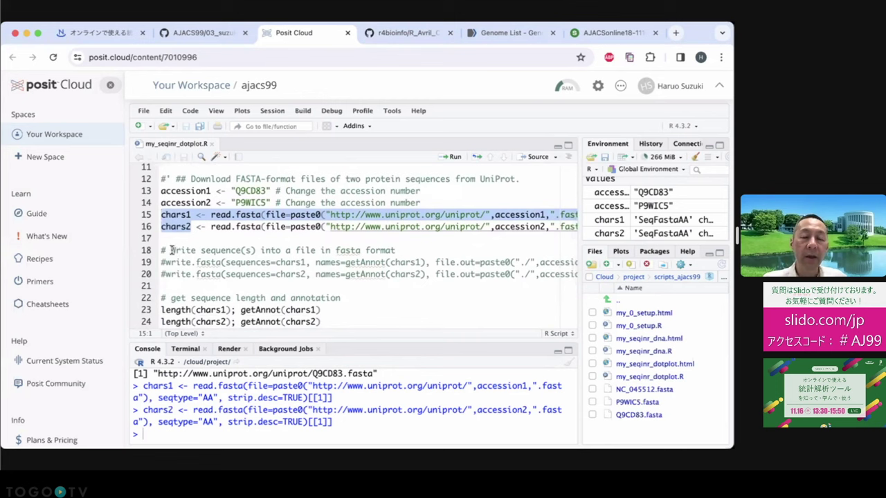
pyautogui.moveTo(171, 250); pyautogui.dragTo(411, 253)
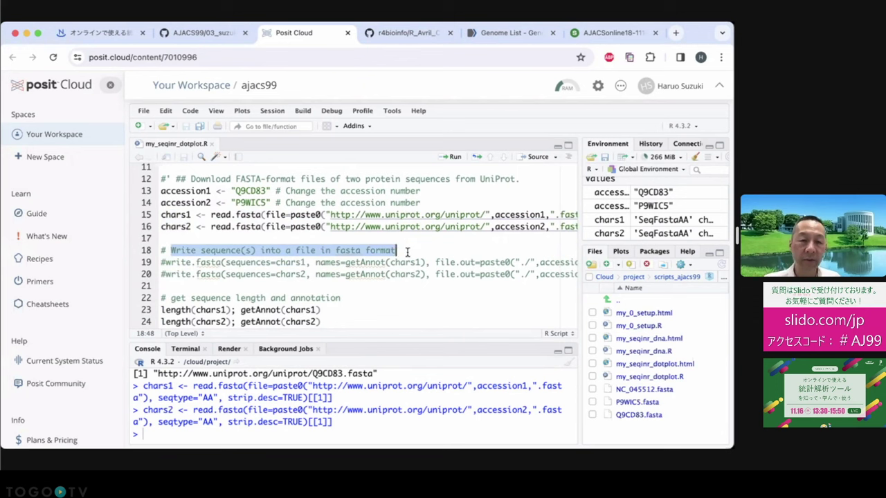
pyautogui.click(163, 262)
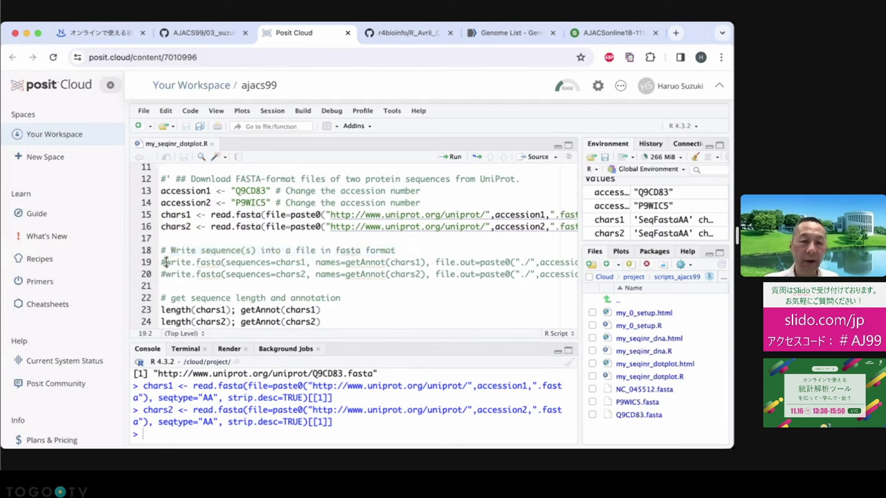
pyautogui.press('Delete')
pyautogui.press('BackSpace')
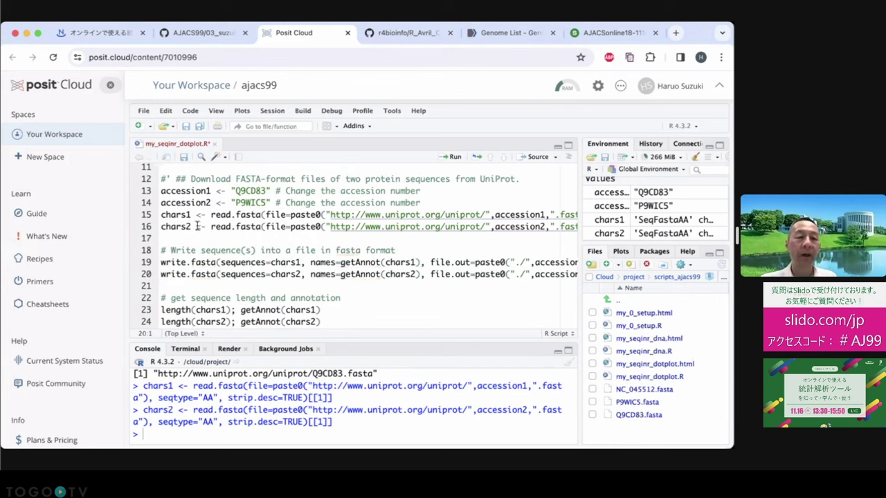
pyautogui.moveTo(190, 217); pyautogui.dragTo(151, 219)
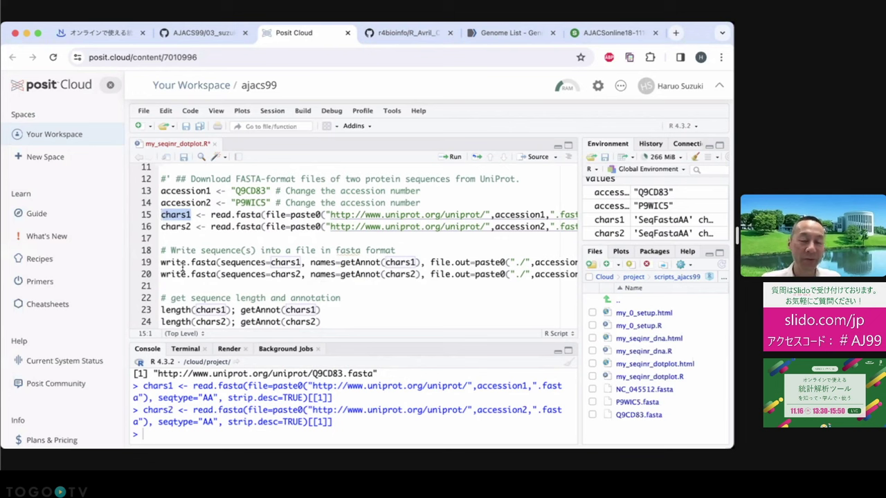
pyautogui.moveTo(183, 267); pyautogui.dragTo(162, 262)
pyautogui.hotkey('ctrl', 'shift', 'c')
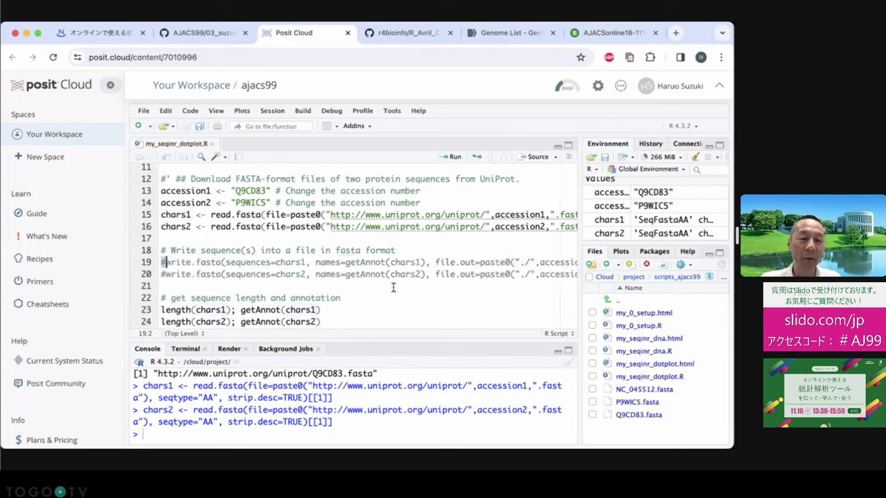
# - Open P9WIC5.fasta and Q9CD83.fasta and compare the protein and organism names in their header lines
pyautogui.click(636, 403)
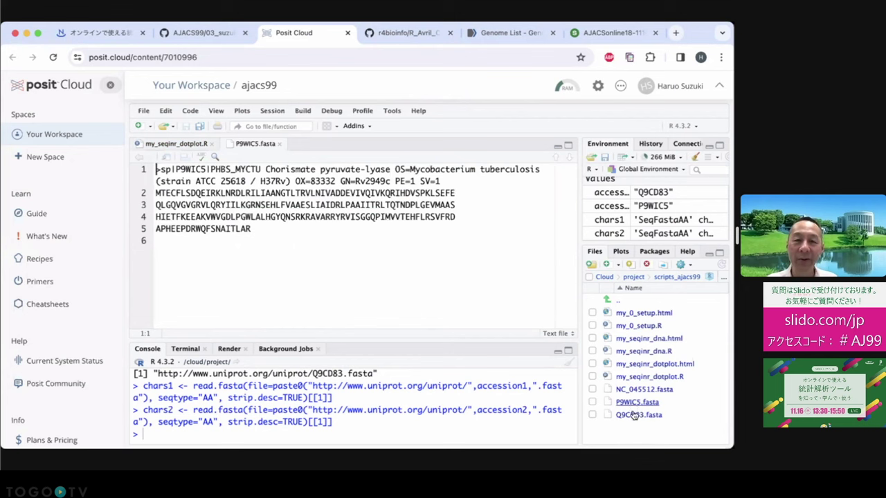
pyautogui.click(634, 416)
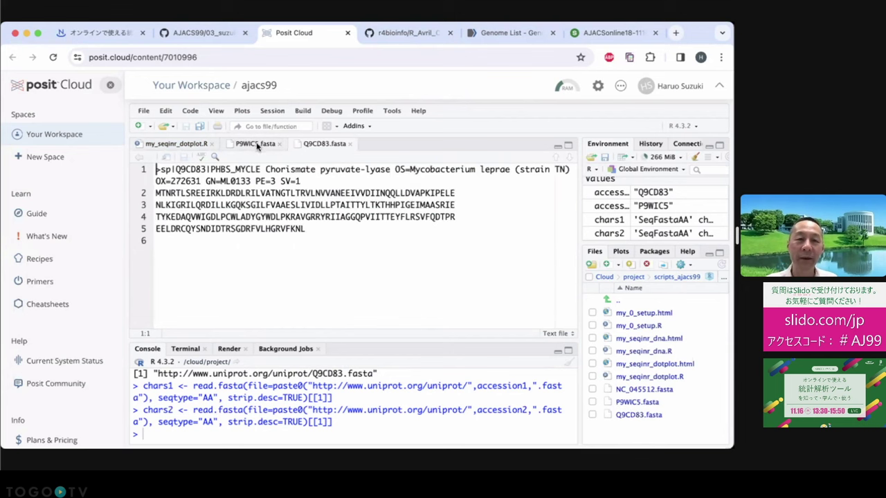
pyautogui.click(256, 143)
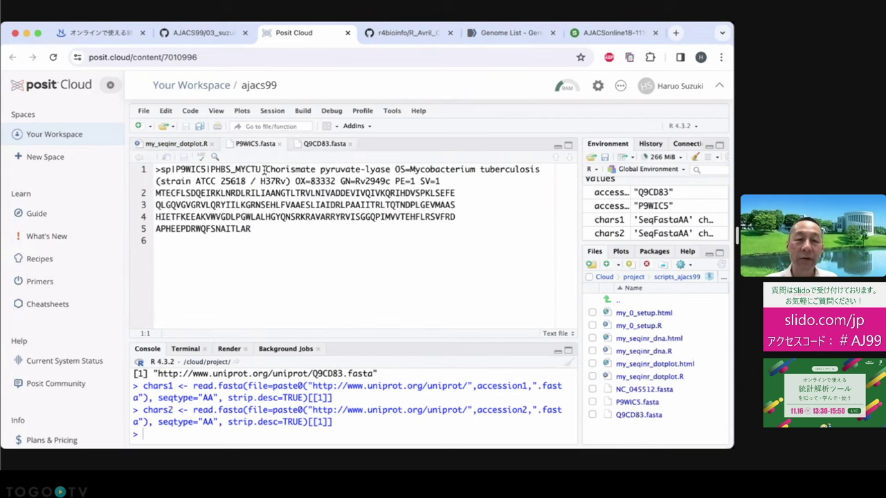
pyautogui.moveTo(264, 170); pyautogui.dragTo(413, 168)
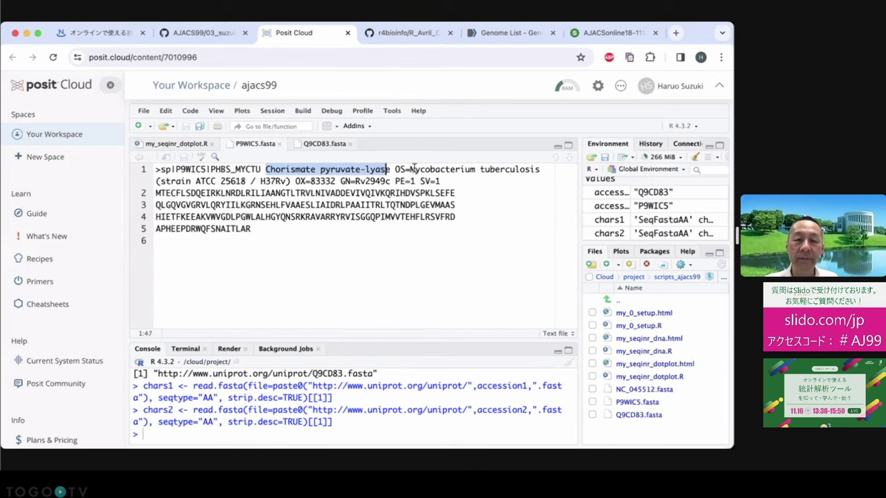
pyautogui.click(335, 144)
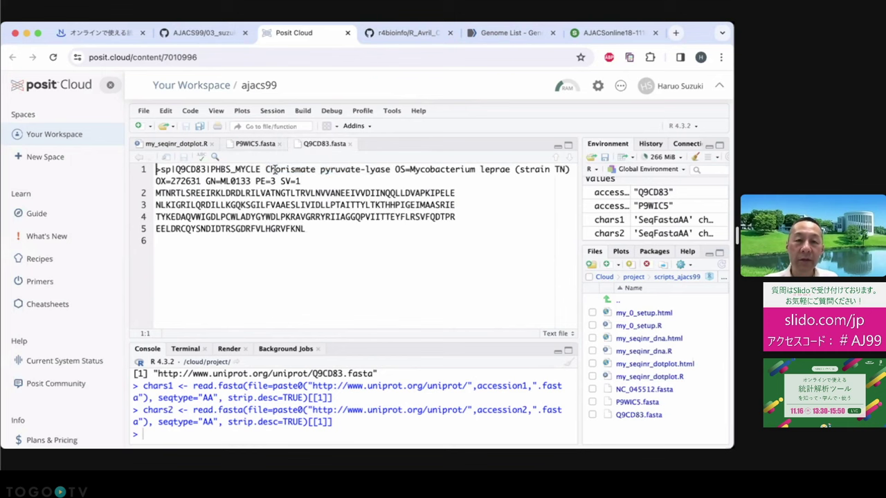
pyautogui.moveTo(265, 170); pyautogui.dragTo(512, 170)
pyautogui.click(255, 145)
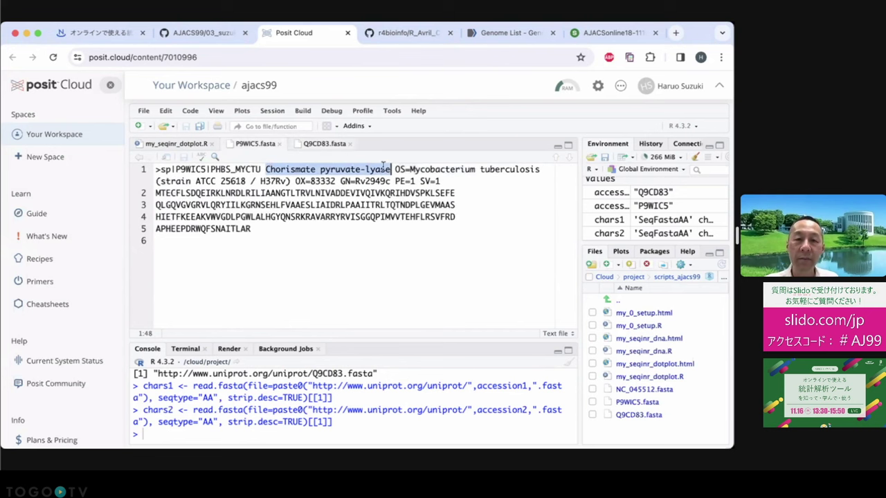
pyautogui.moveTo(396, 169); pyautogui.dragTo(512, 169)
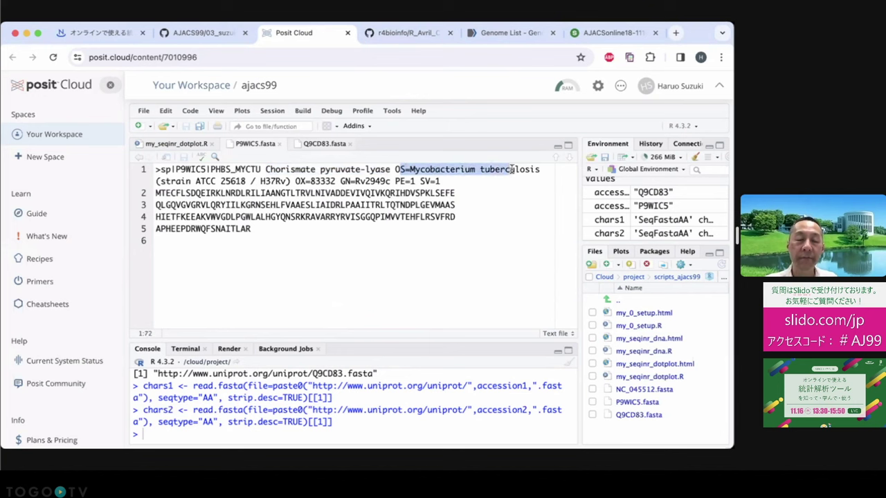
# - Examine the header line of P9WIC5.fasta, highlighting the database code, accession number and entry name before the protein name
pyautogui.click(156, 168)
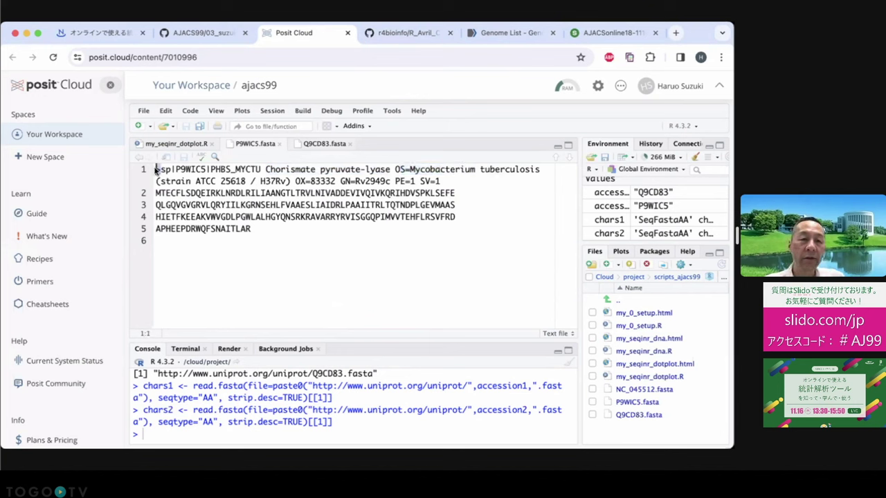
pyautogui.moveTo(457, 181); pyautogui.dragTo(171, 169)
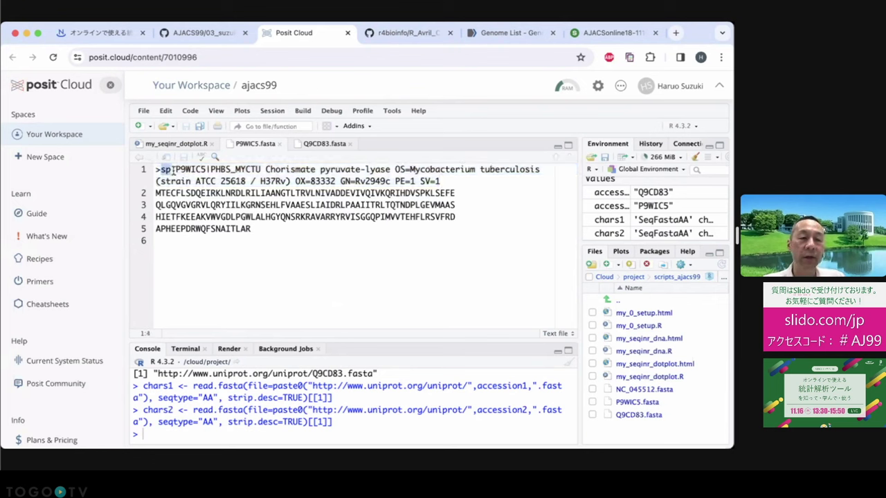
pyautogui.click(181, 171)
pyautogui.moveTo(176, 170); pyautogui.dragTo(259, 170)
pyautogui.click(265, 169)
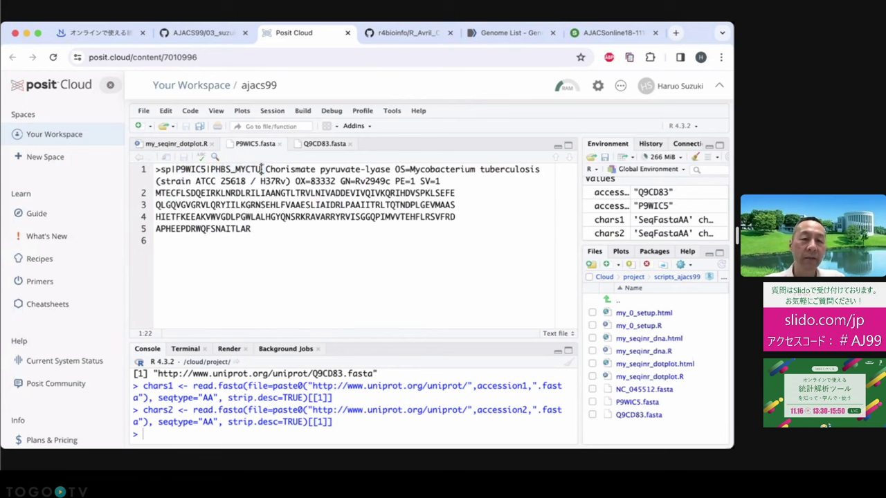
pyautogui.moveTo(262, 170); pyautogui.dragTo(155, 170)
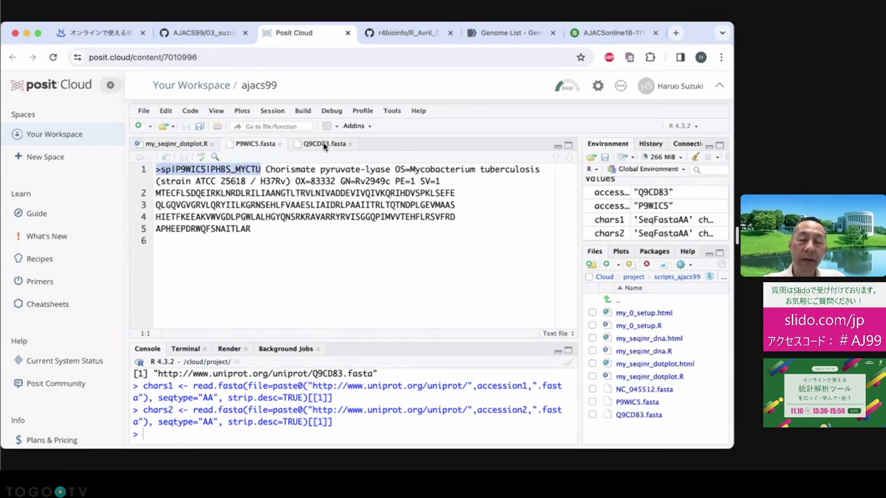
# - Examine Q9CD83.fasta, highlighting its accession number, header line and amino acid sequence, and compare it with P9WIC5.fasta
pyautogui.click(324, 143)
pyautogui.moveTo(265, 169); pyautogui.dragTo(176, 171)
pyautogui.click(195, 169)
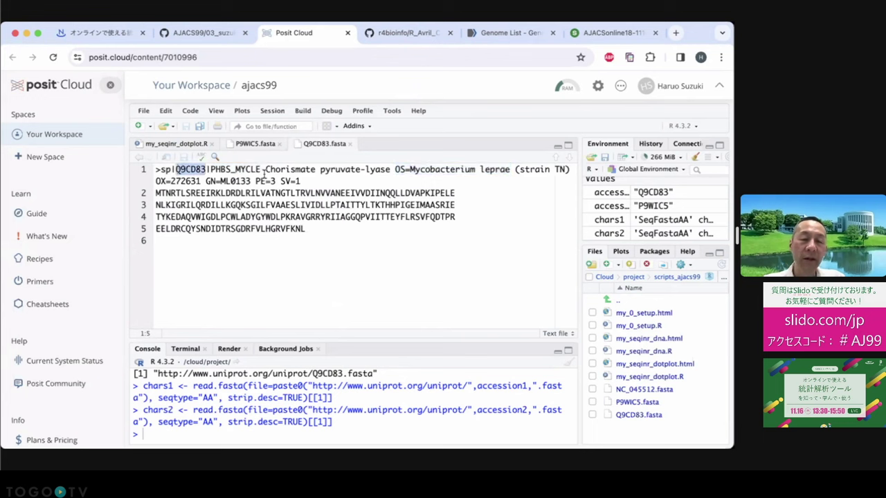
pyautogui.moveTo(302, 181); pyautogui.dragTo(162, 170)
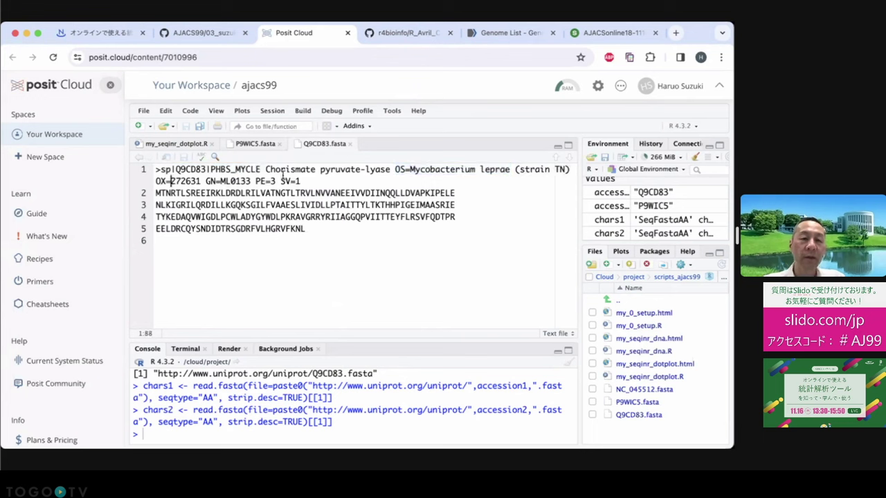
pyautogui.moveTo(300, 182); pyautogui.dragTo(157, 177)
pyautogui.click(157, 192)
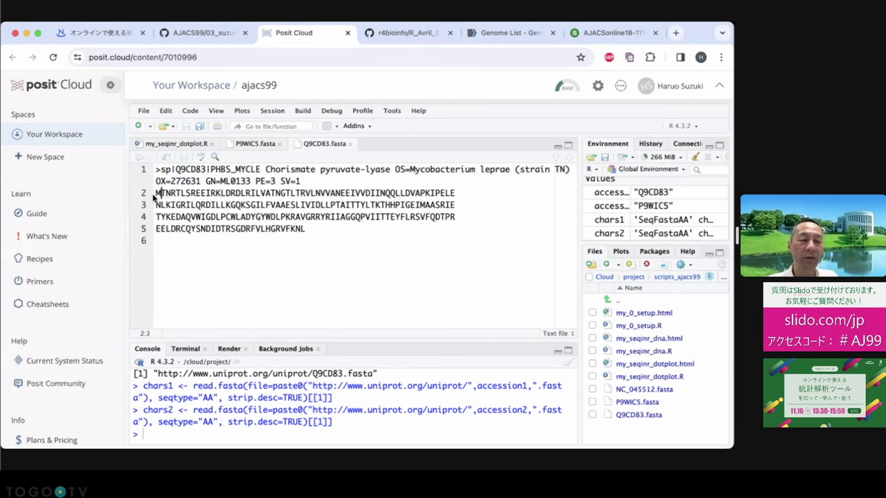
pyautogui.moveTo(303, 230); pyautogui.dragTo(211, 216)
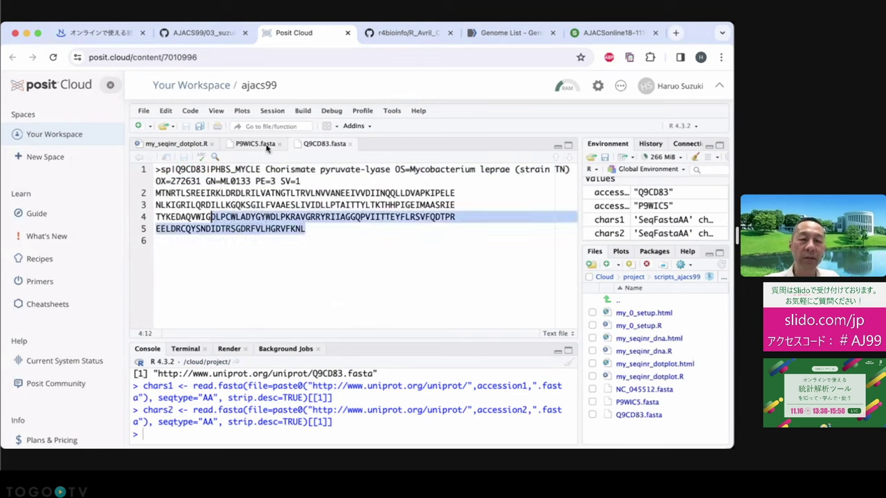
pyautogui.click(263, 144)
pyautogui.click(312, 146)
pyautogui.click(267, 145)
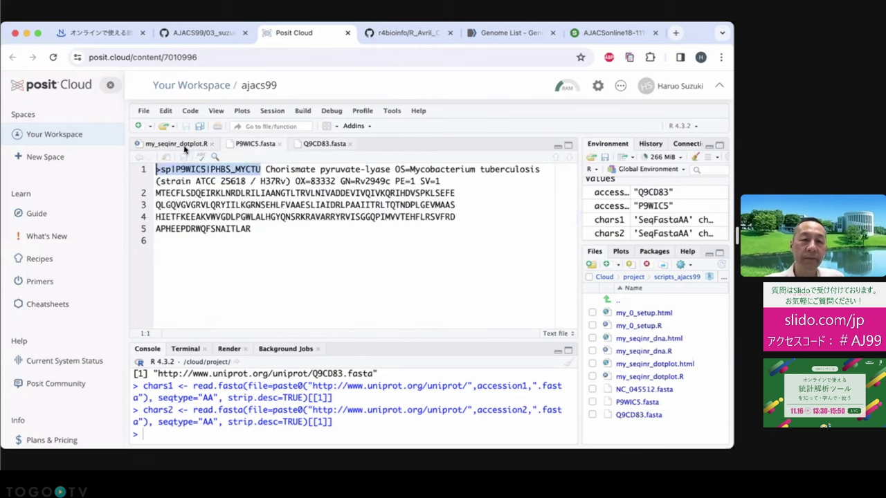
# - Run only the chars1 object from line 15 of my_seqinr_dotplot.R and review its sequence and attributes in the console
pyautogui.click(186, 146)
pyautogui.moveTo(195, 237); pyautogui.dragTo(151, 191)
pyautogui.click(183, 203)
pyautogui.moveTo(191, 215); pyautogui.dragTo(159, 215)
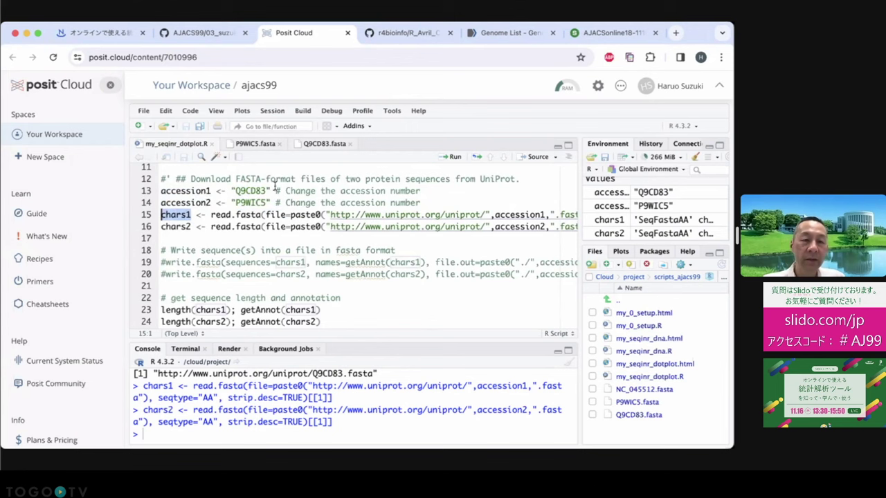
pyautogui.click(450, 156)
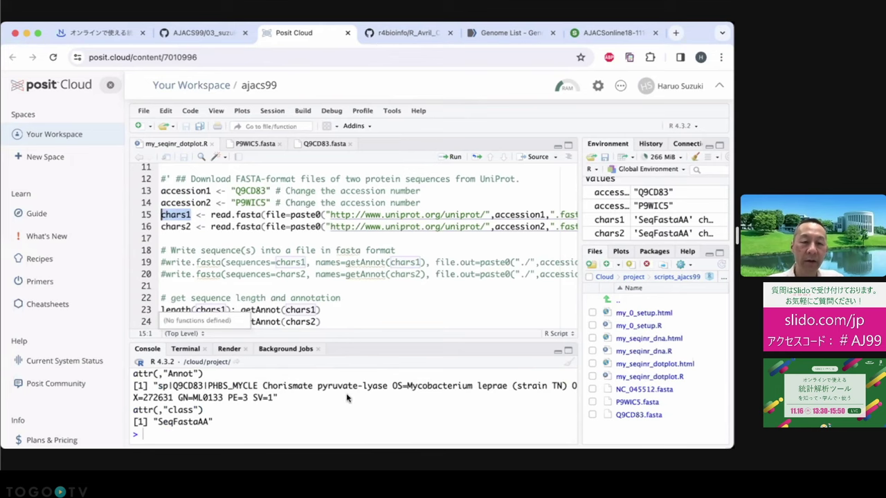
pyautogui.scroll(10, 346, 394)
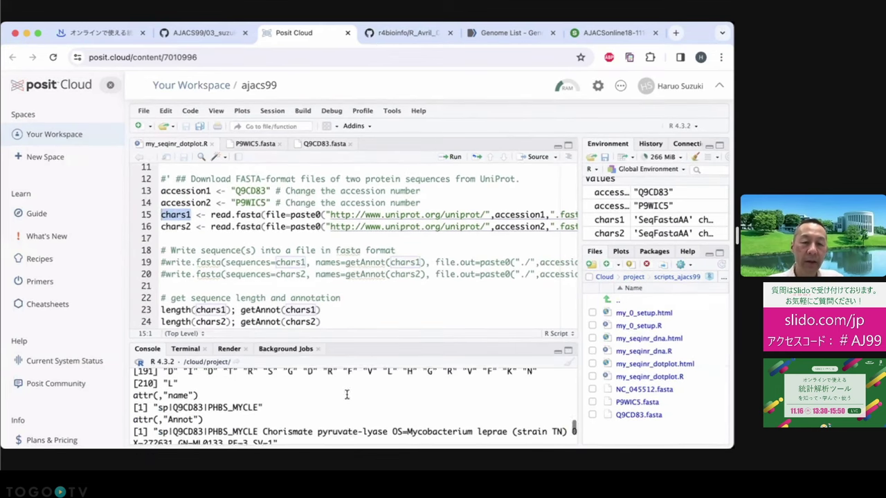
pyautogui.scroll(-10, 347, 395)
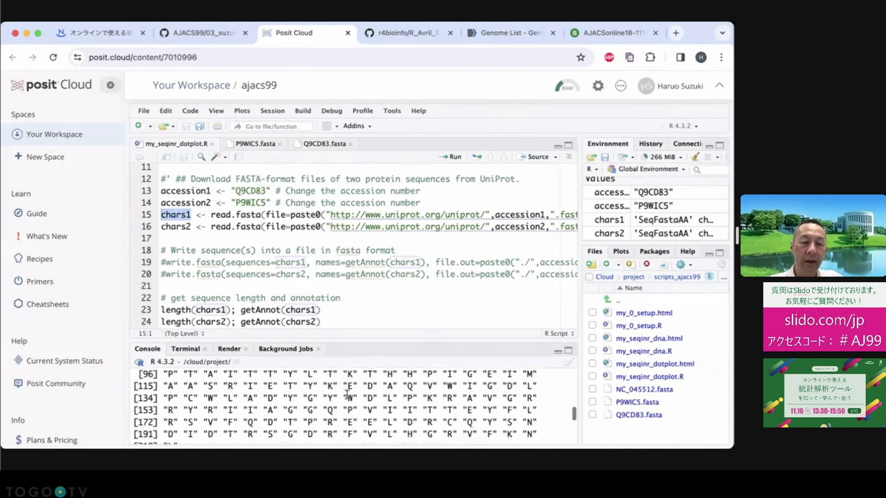
pyautogui.scroll(-3, 276, 280)
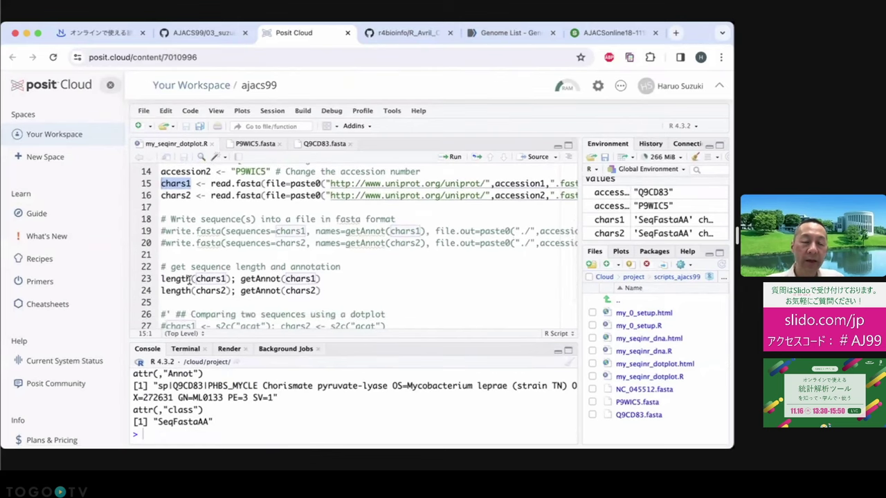
# - Run line 23, length(chars1); getAnnot(chars1), and highlight the returned length and annotation in the console
pyautogui.click(163, 279)
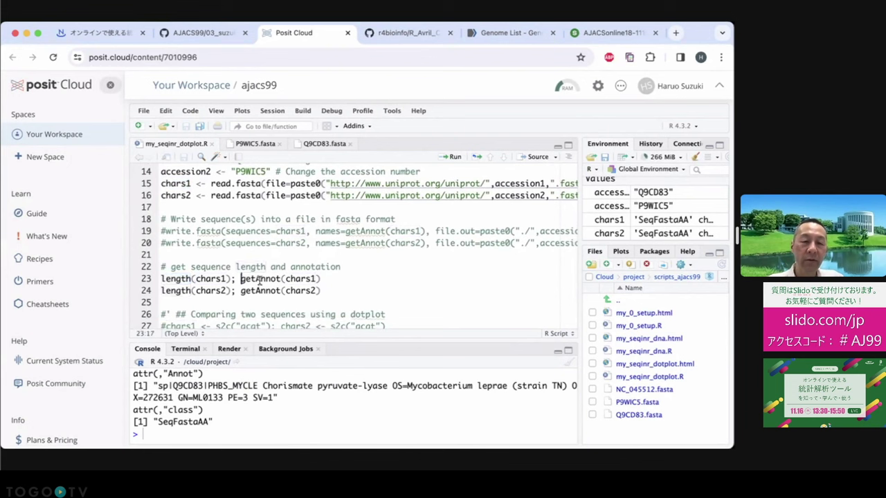
pyautogui.click(260, 278)
pyautogui.moveTo(320, 278); pyautogui.dragTo(158, 279)
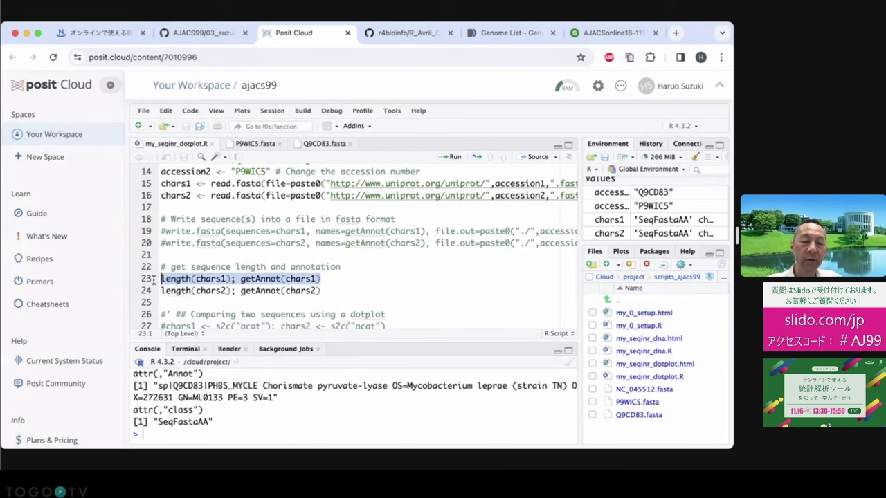
pyautogui.click(445, 158)
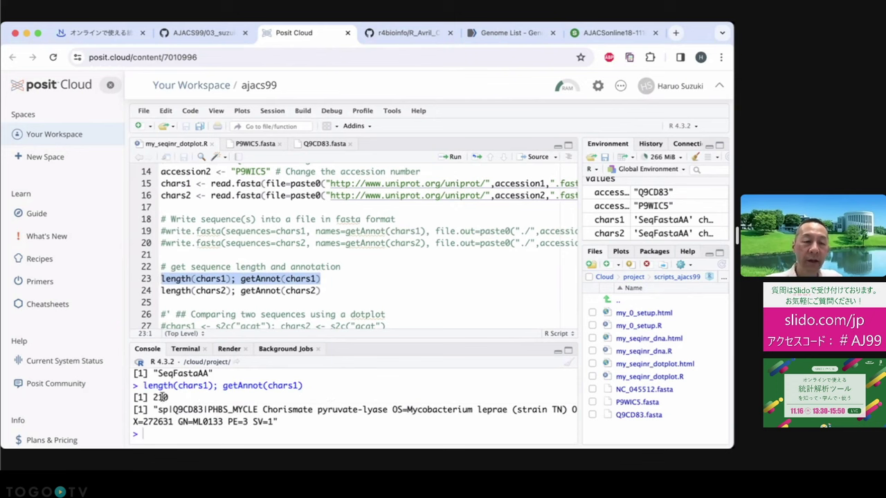
pyautogui.moveTo(153, 398)
pyautogui.mouseDown()
pyautogui.moveTo(173, 397)
pyautogui.moveTo(172, 410)
pyautogui.moveTo(278, 422)
pyautogui.mouseUp()
# - Run line 24, length(chars2); getAnnot(chars2), and highlight the accession and entry name in the console output
pyautogui.scroll(-1, 311, 266)
pyautogui.moveTo(320, 283); pyautogui.dragTo(181, 282)
pyautogui.hotkey('shift', 'Home')
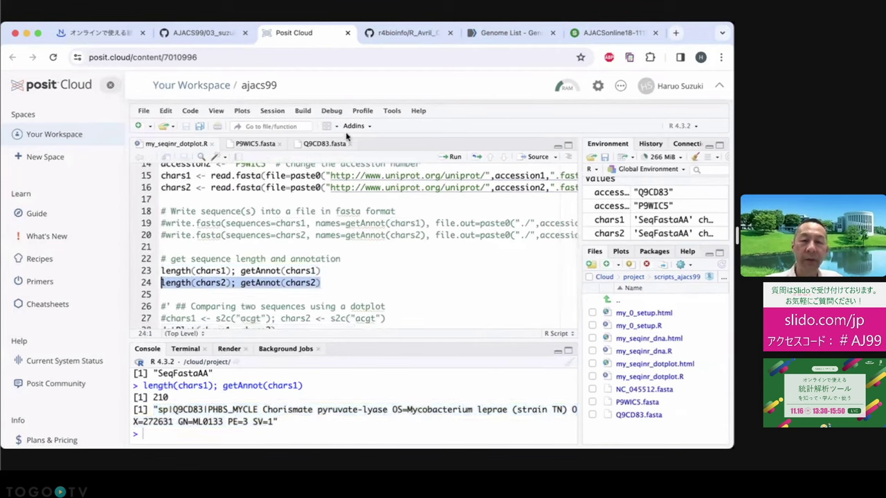
pyautogui.click(453, 158)
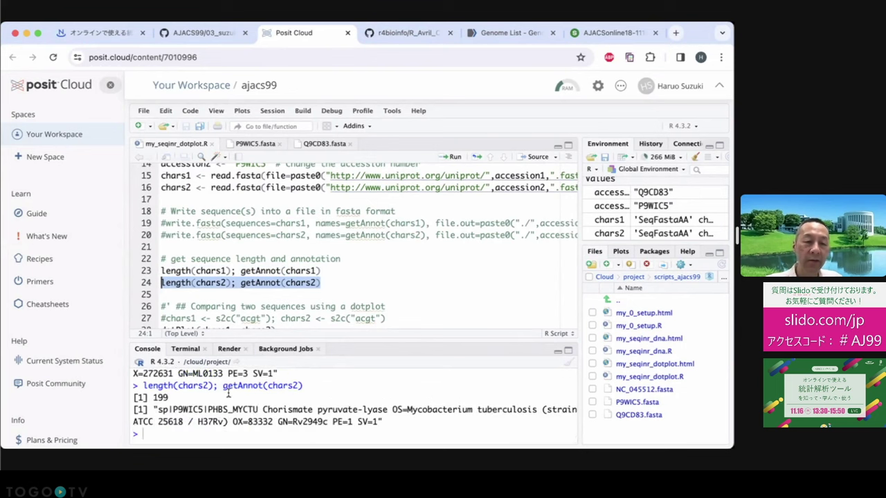
pyautogui.moveTo(173, 409); pyautogui.dragTo(259, 410)
# - Enlarge the console area and compare the lengths returned for chars1 and chars2
pyautogui.moveTo(232, 341); pyautogui.dragTo(201, 269)
pyautogui.moveTo(153, 348); pyautogui.dragTo(169, 348)
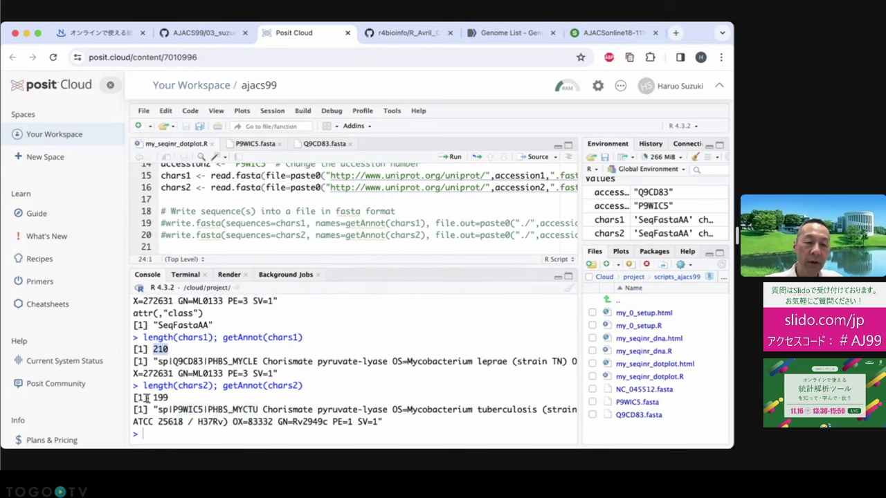
pyautogui.moveTo(150, 397); pyautogui.dragTo(169, 397)
# - Highlight the dotplot section heading on line 26 and run dotPlot(chars1, chars2) from line 28 for the two protein sequences
pyautogui.scroll(-2, 272, 207)
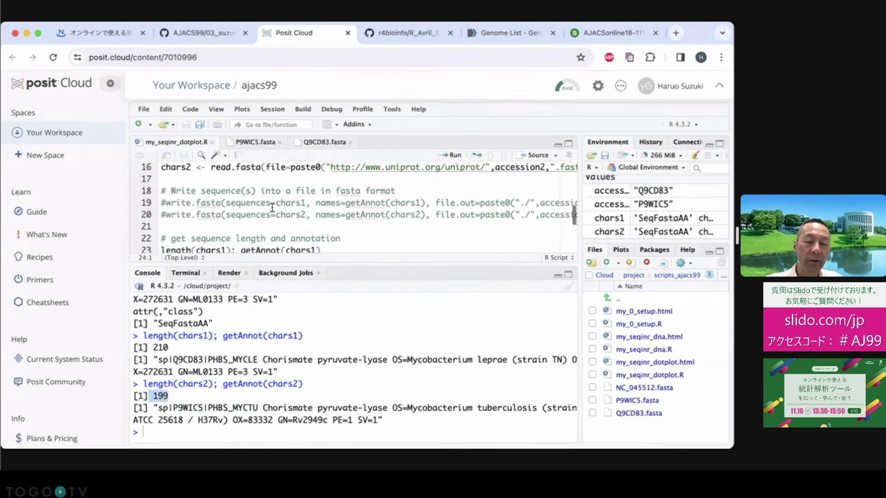
pyautogui.scroll(-3, 272, 207)
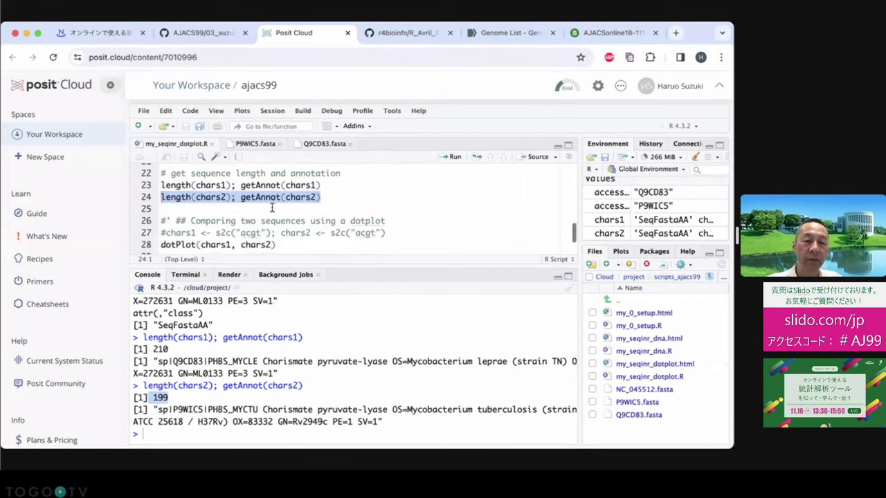
pyautogui.scroll(-1, 272, 207)
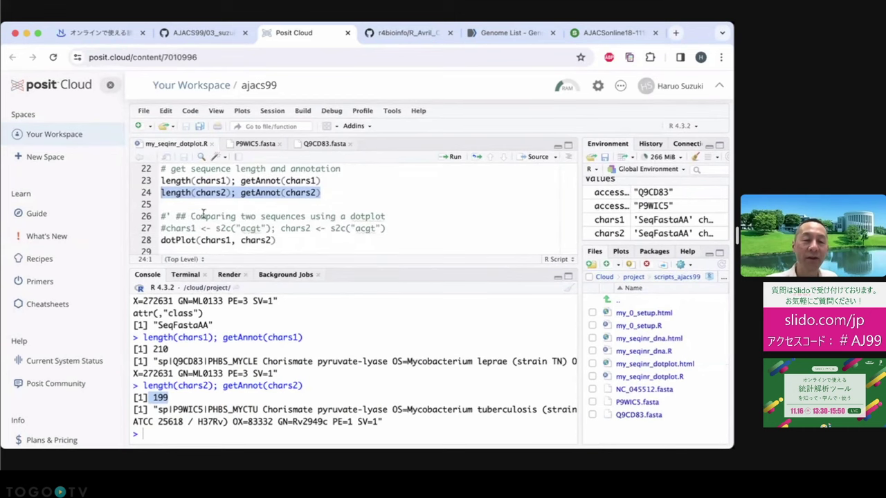
pyautogui.moveTo(191, 216); pyautogui.dragTo(407, 215)
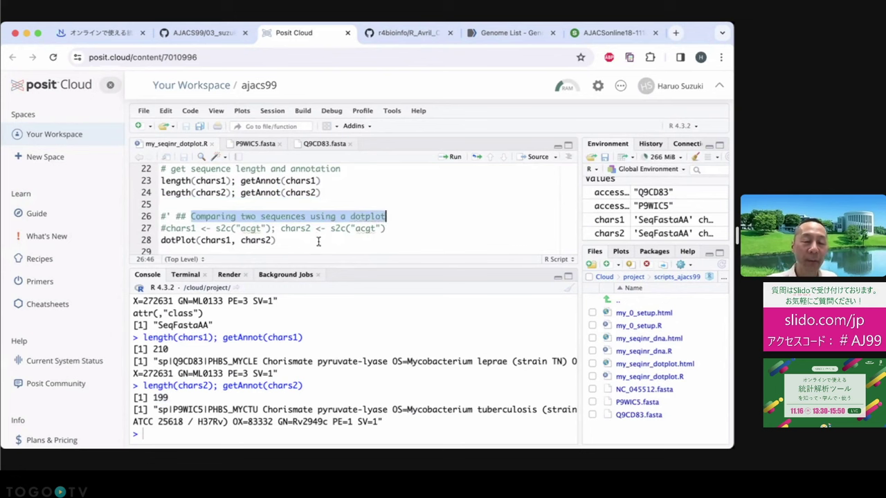
pyautogui.moveTo(198, 240); pyautogui.dragTo(166, 241)
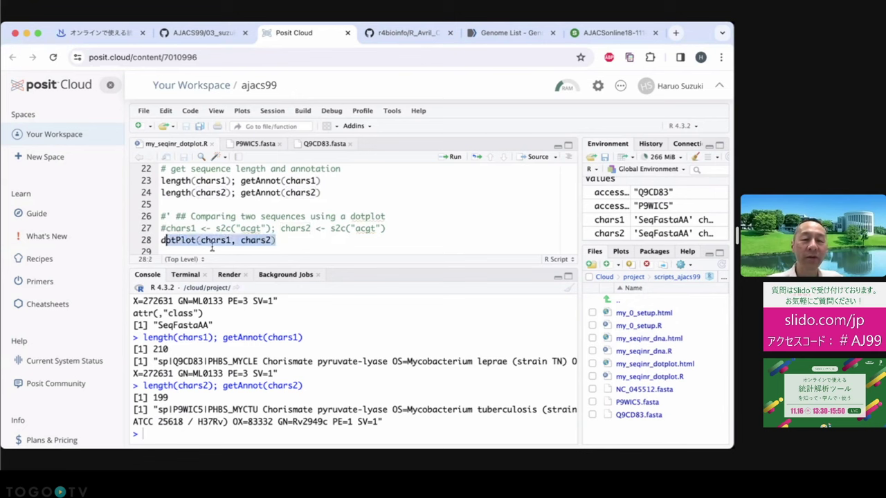
pyautogui.hotkey('shift', 'Left')
pyautogui.click(451, 157)
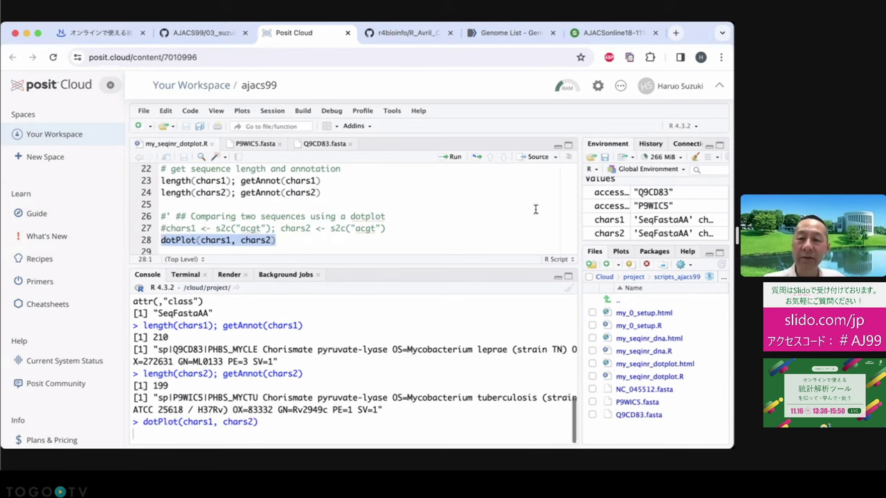
# - Widen and heighten the plot area to enlarge the dotplot of chars1 against chars2
pyautogui.moveTo(579, 224); pyautogui.dragTo(501, 216)
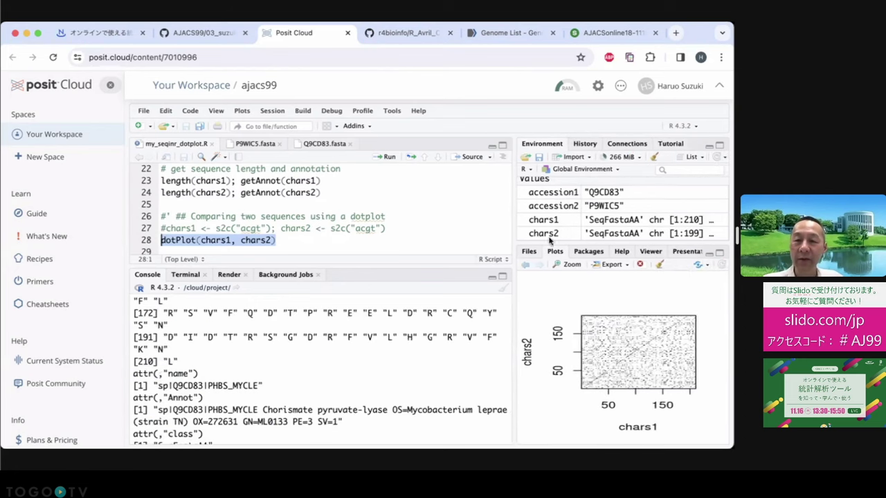
pyautogui.moveTo(562, 217); pyautogui.dragTo(562, 204)
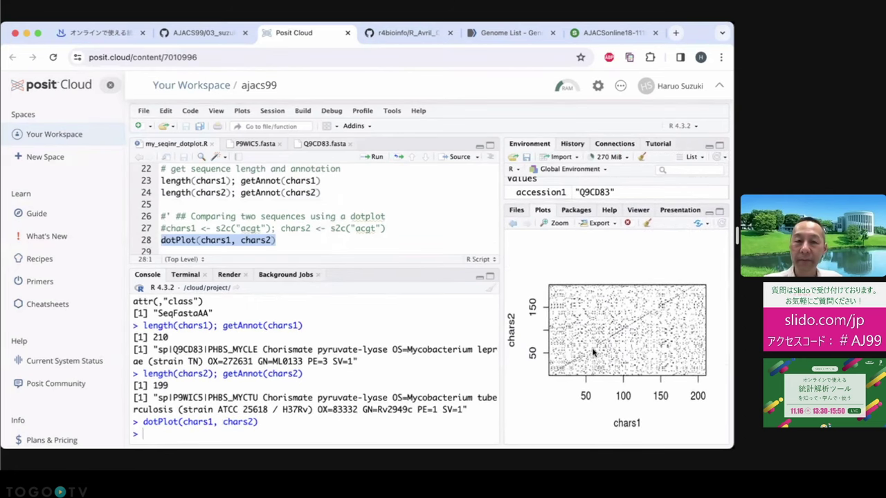
pyautogui.click(289, 241)
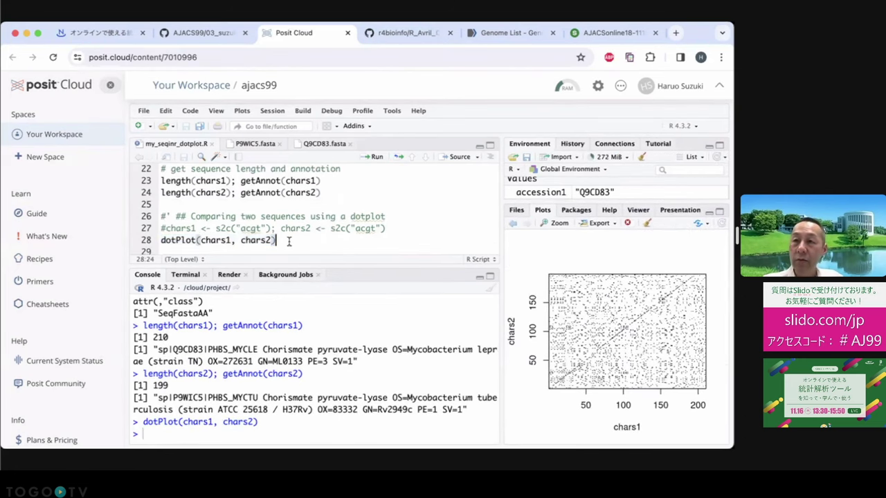
# - Run only the code after the comment mark on line 27, assigning s2c("acgt") to both chars1 and chars2
pyautogui.moveTo(167, 229); pyautogui.dragTo(307, 228)
pyautogui.moveTo(387, 226); pyautogui.dragTo(392, 227)
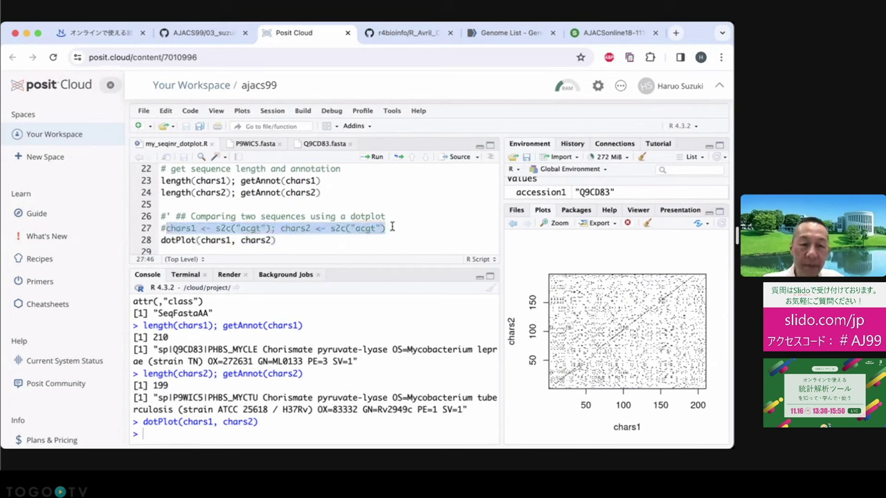
pyautogui.click(376, 159)
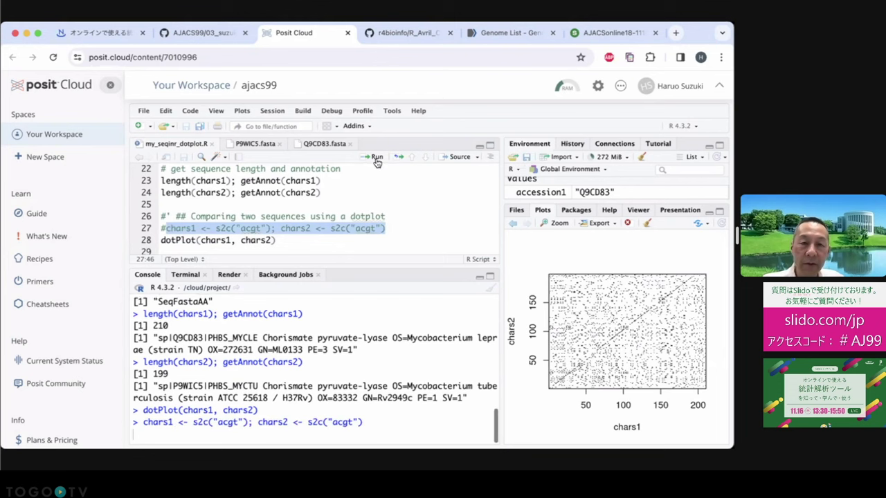
# - Remove the comment mark at the start of line 27 and undo the removal
pyautogui.click(166, 223)
pyautogui.press('BackSpace')
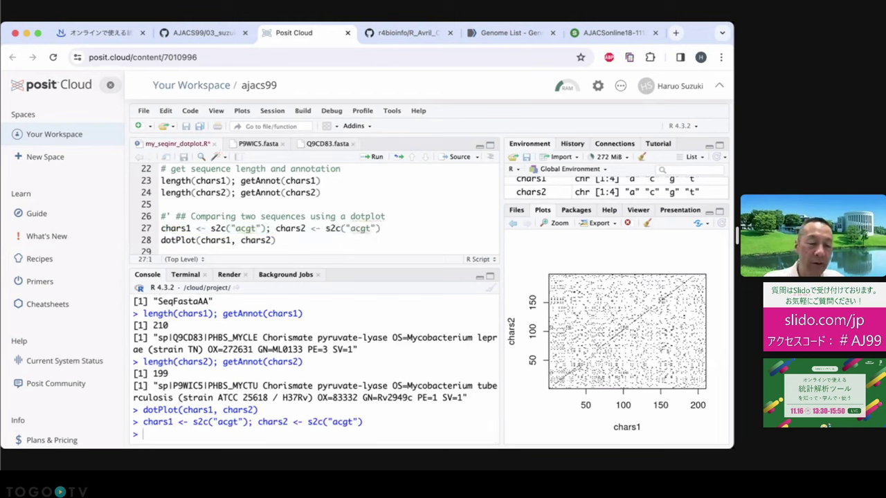
pyautogui.press('super+z')
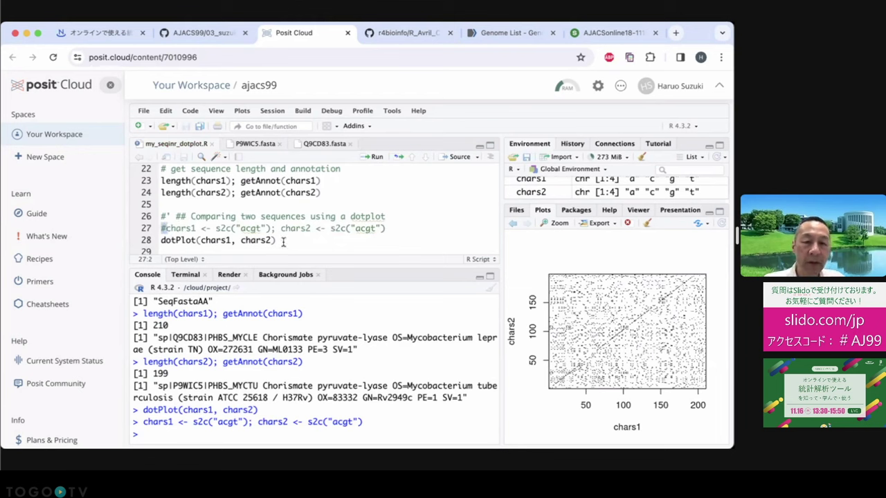
# - Print chars1 and chars2 in the console and compare their letters
pyautogui.click(284, 241)
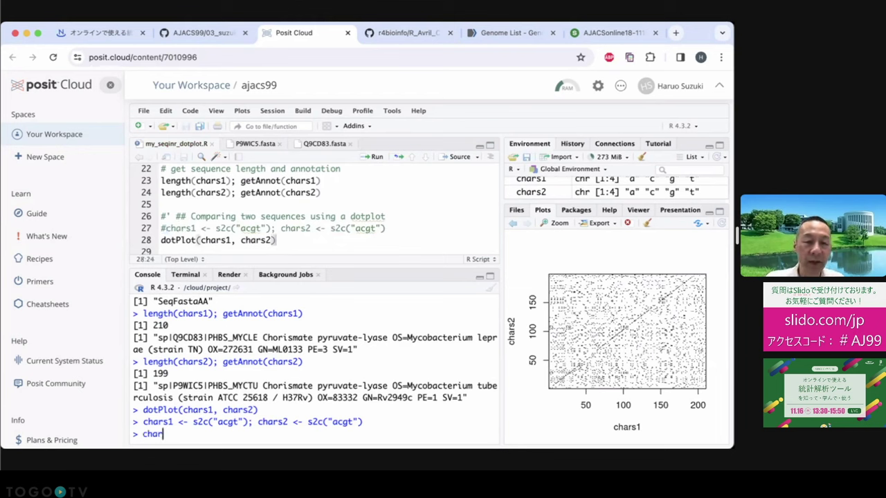
pyautogui.press('Return')
pyautogui.press('Up')
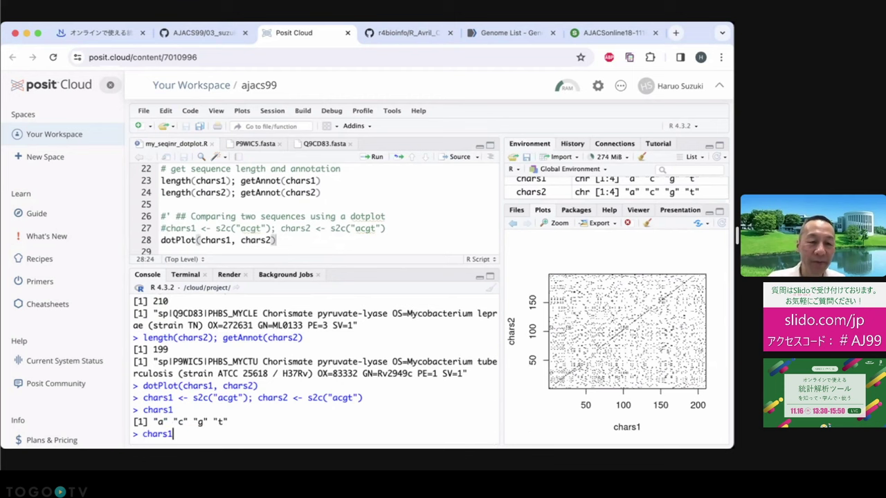
pyautogui.press('Return')
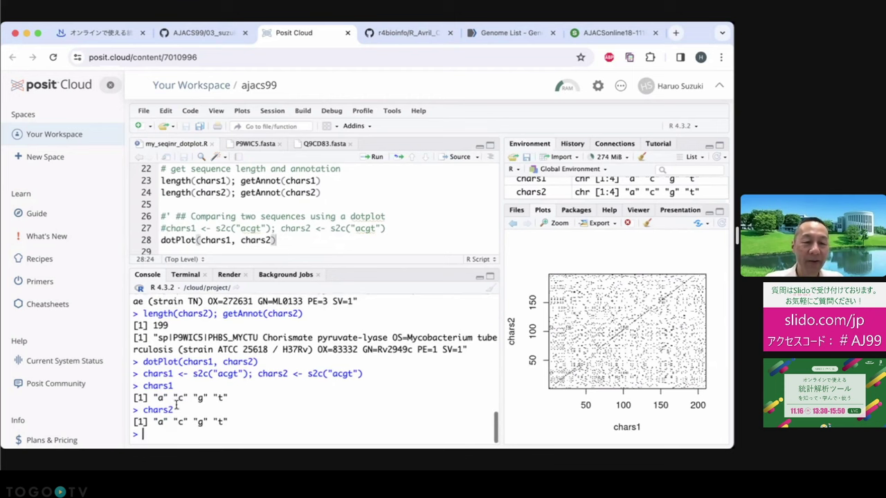
pyautogui.moveTo(153, 397); pyautogui.dragTo(234, 395)
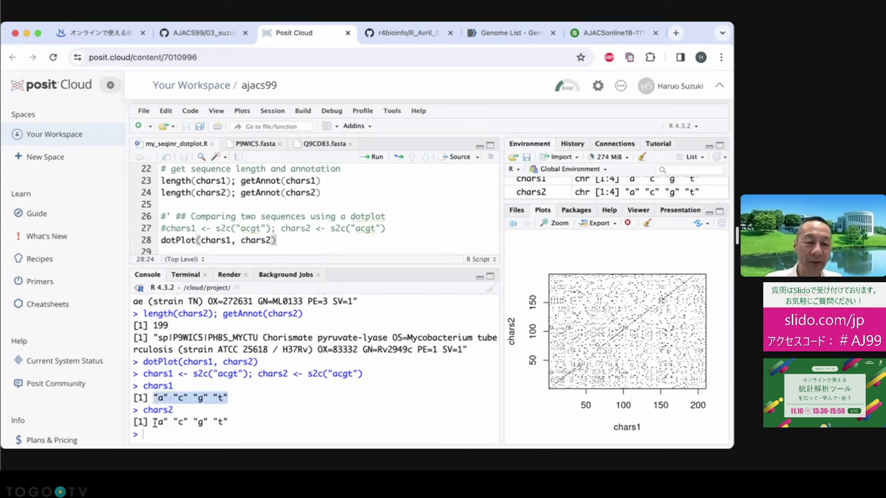
pyautogui.moveTo(153, 421); pyautogui.dragTo(241, 424)
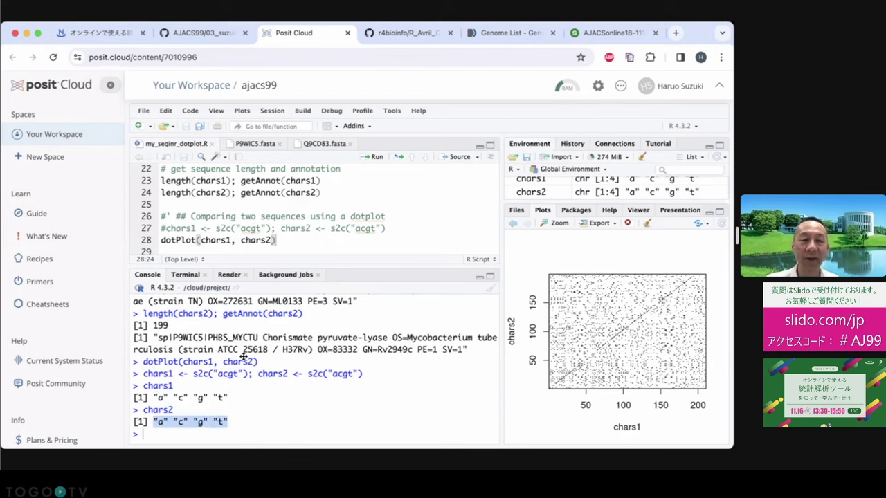
# - Run dotPlot(chars1, chars2) from line 28 for the two acgt sequences and match their letters position by position with the plot
pyautogui.moveTo(292, 238); pyautogui.dragTo(155, 242)
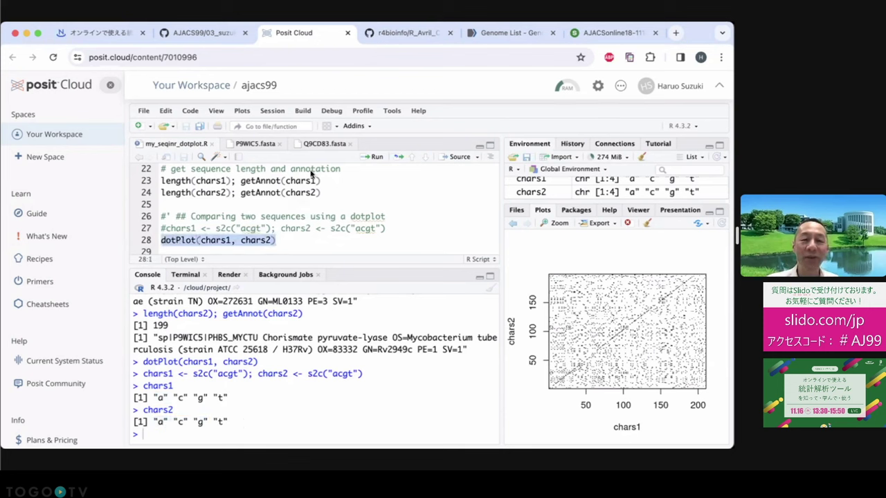
pyautogui.click(372, 157)
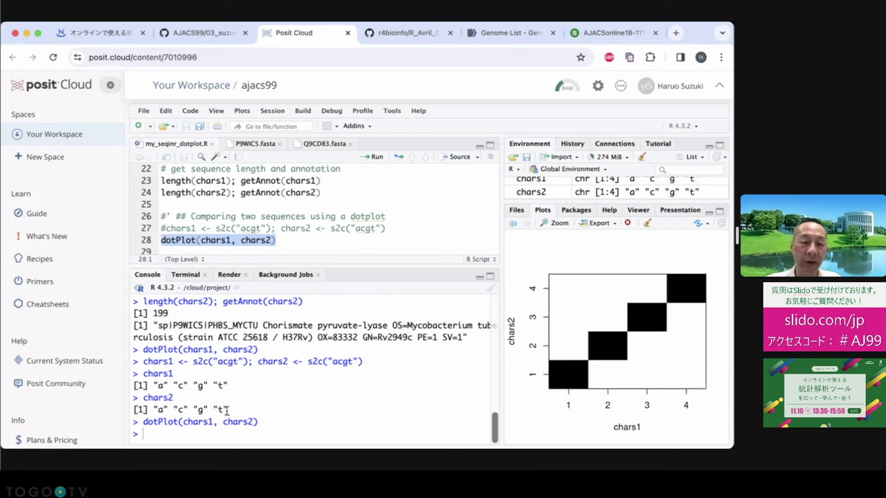
pyautogui.moveTo(229, 410); pyautogui.dragTo(152, 410)
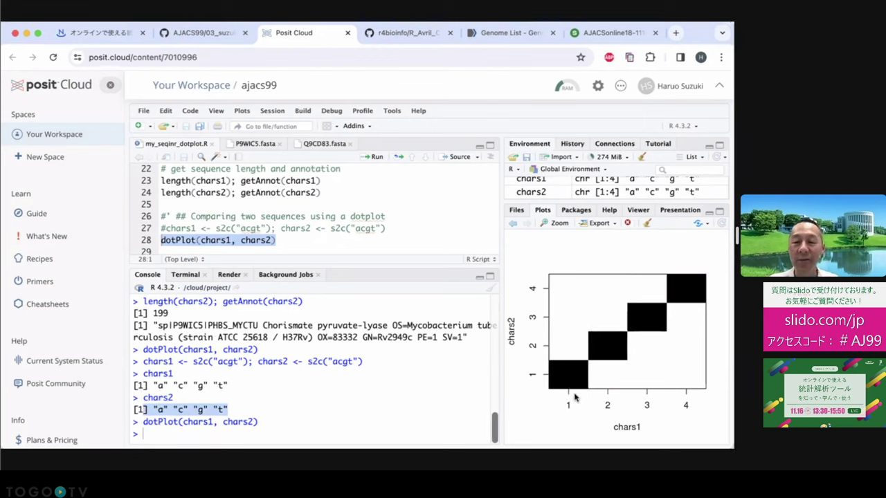
pyautogui.moveTo(169, 386); pyautogui.dragTo(154, 409)
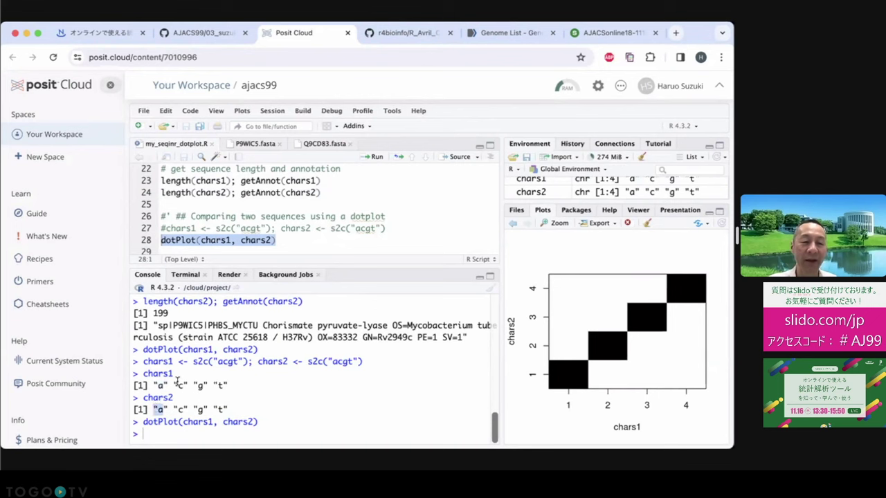
pyautogui.moveTo(177, 381); pyautogui.dragTo(184, 407)
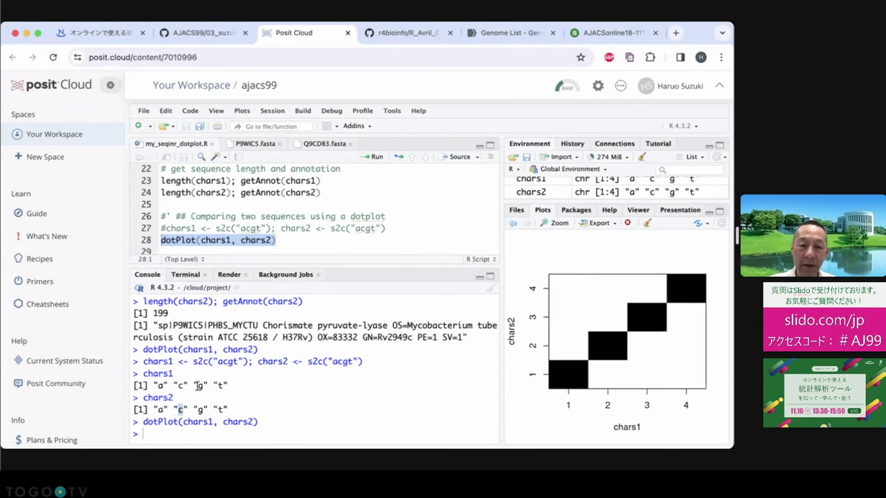
pyautogui.moveTo(190, 386); pyautogui.dragTo(160, 409)
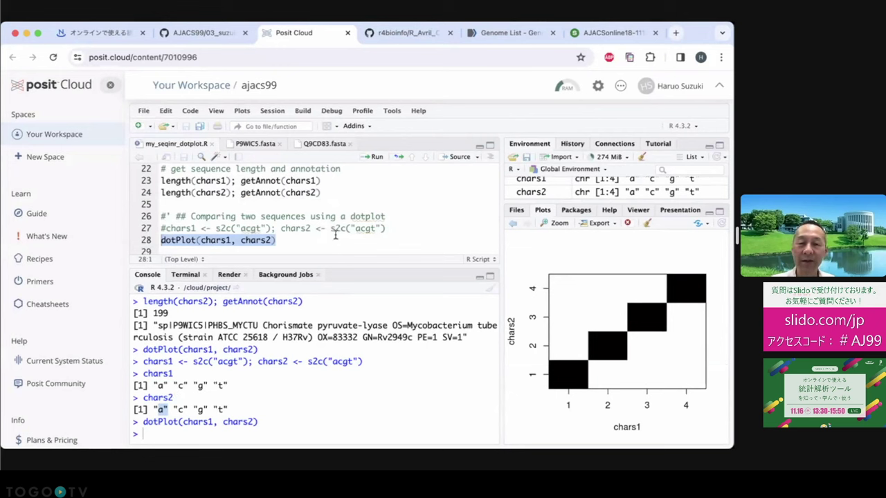
# - Run the entire my_seqinr_dotplot.R script and review its closing sessionInfo() section
pyautogui.click(283, 229)
pyautogui.press('super+a')
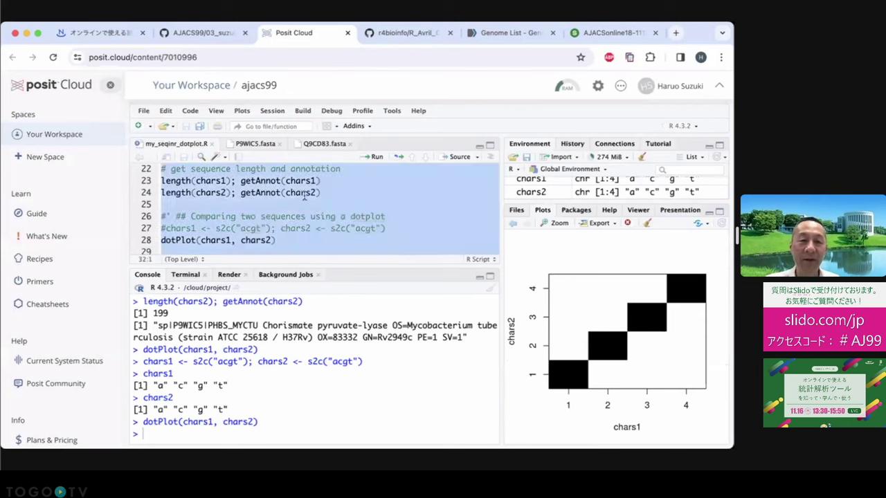
pyautogui.click(374, 157)
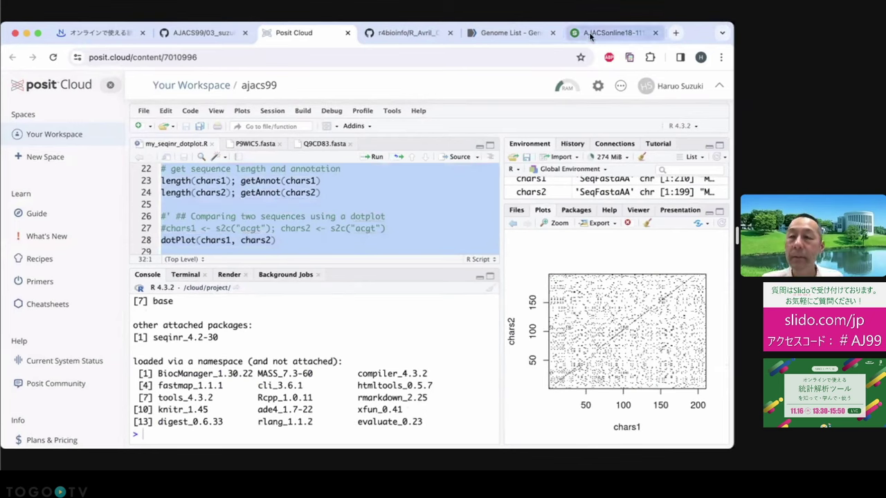
pyautogui.scroll(-1, 389, 183)
pyautogui.scroll(-2, 389, 183)
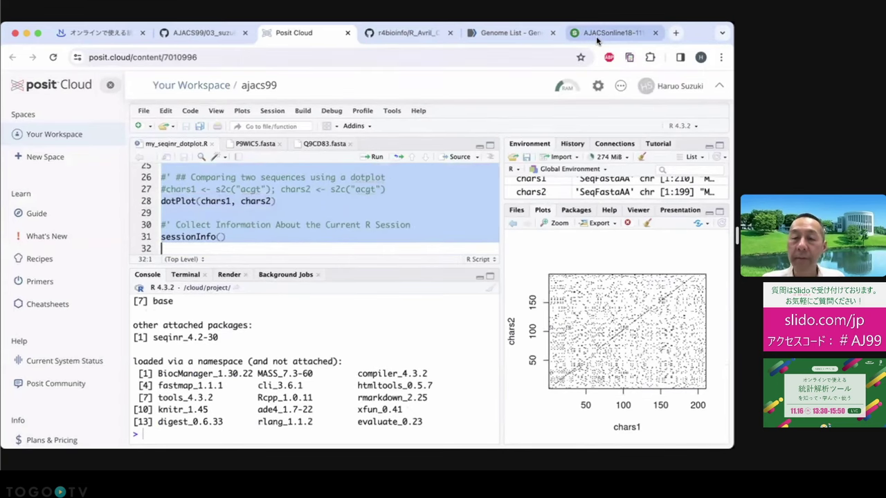
# - Switch to the AJACSonline18-1116 Slido page and view the most recent audience questions
pyautogui.click(597, 35)
pyautogui.scroll(10, 485, 250)
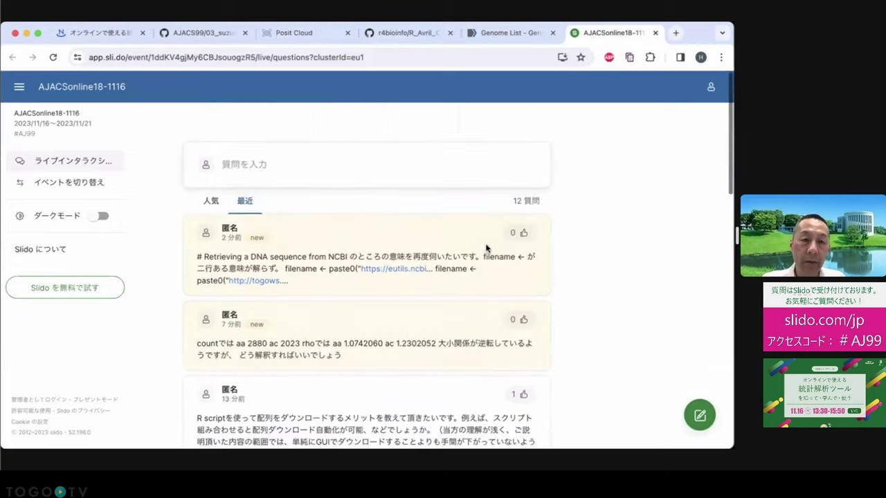
pyautogui.click(243, 189)
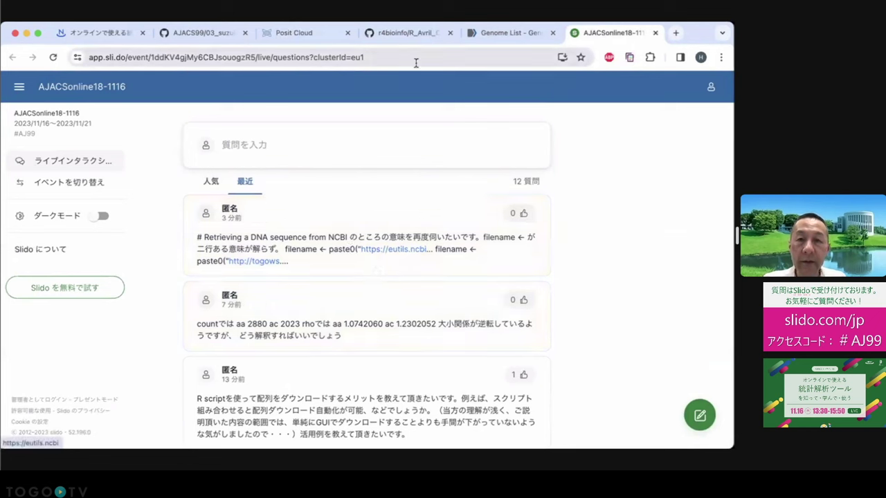
# - Switch to Posit Cloud and view my_seqinr_dna.html from the project files in the web browser, at its NCBI retrieval code
pyautogui.click(311, 34)
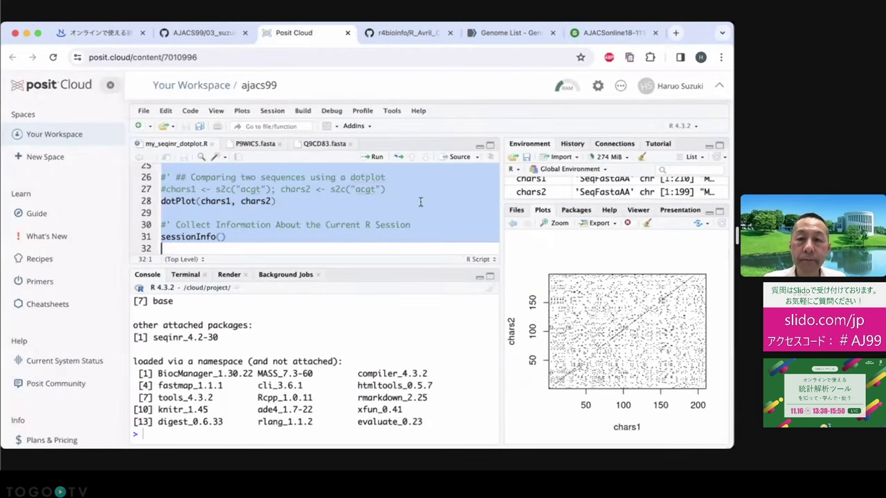
pyautogui.click(515, 211)
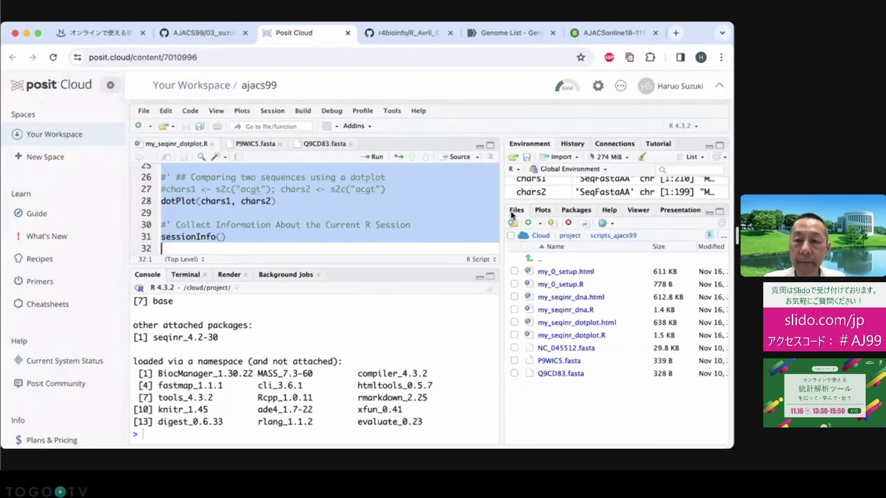
pyautogui.click(572, 299)
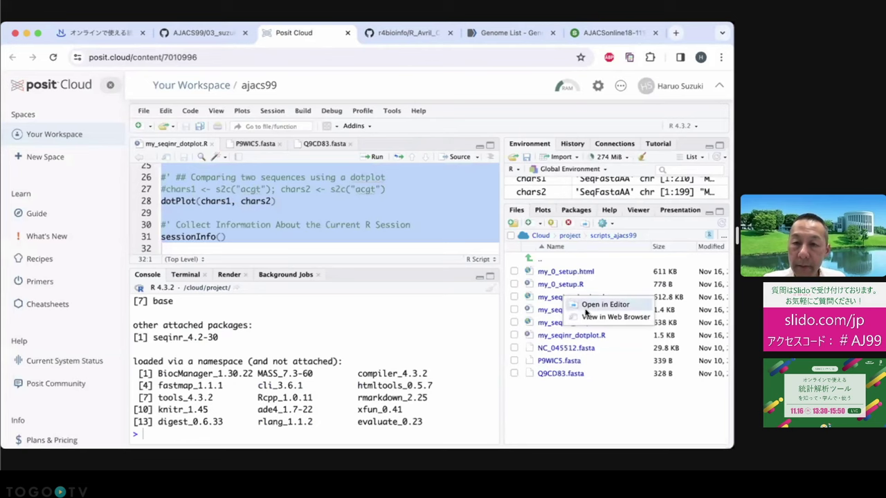
pyautogui.click(587, 319)
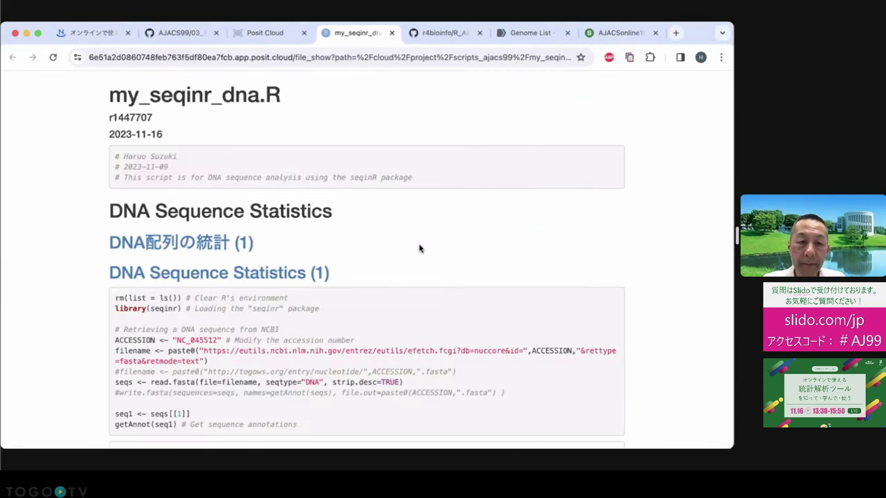
pyautogui.scroll(-5, 419, 248)
pyautogui.scroll(2, 419, 249)
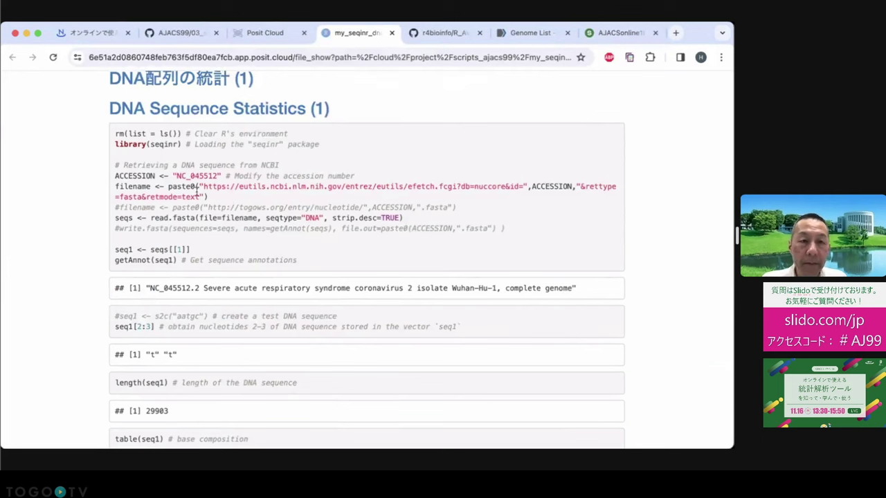
# - Compare the eutils.ncbi filename line with the commented-out togows.org filename line in the report's retrieval code
pyautogui.moveTo(208, 196); pyautogui.dragTo(110, 194)
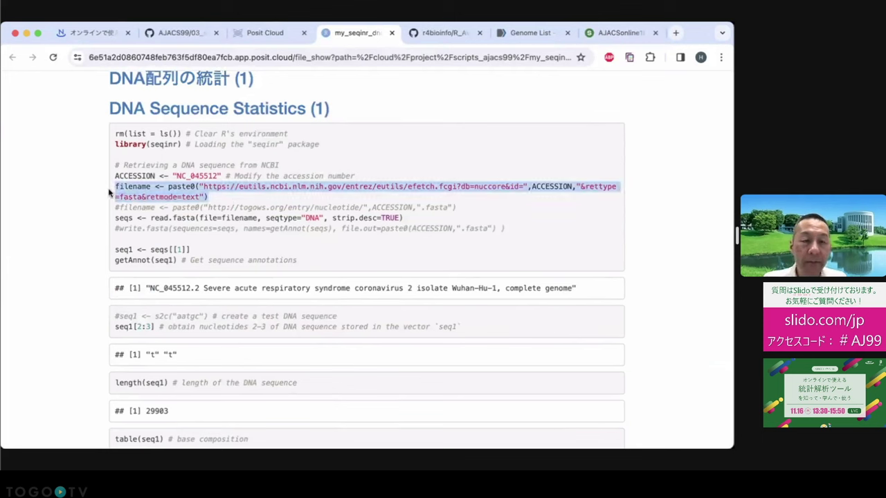
pyautogui.click(224, 189)
pyautogui.moveTo(242, 188); pyautogui.dragTo(112, 193)
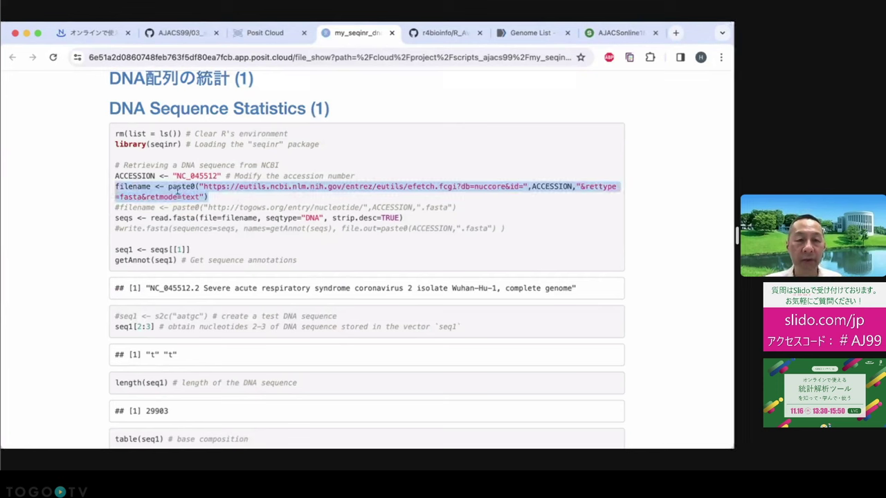
pyautogui.click(205, 204)
pyautogui.moveTo(238, 207); pyautogui.dragTo(257, 207)
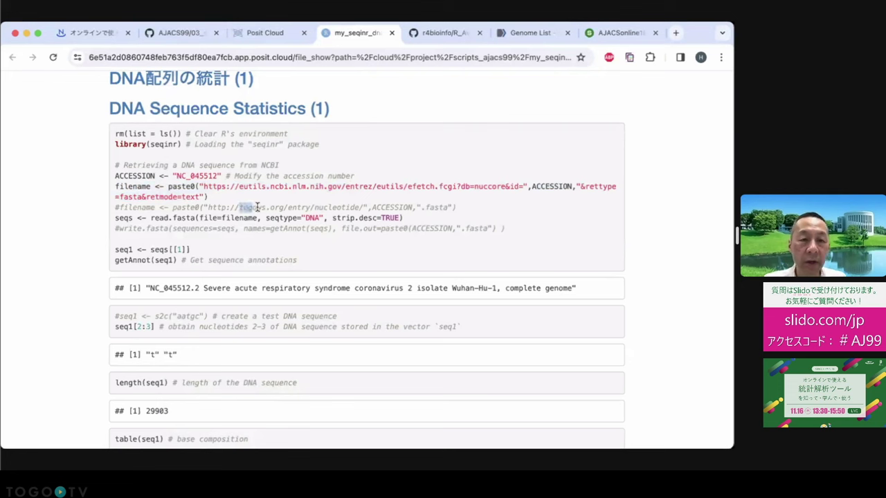
pyautogui.tripleClick(465, 206)
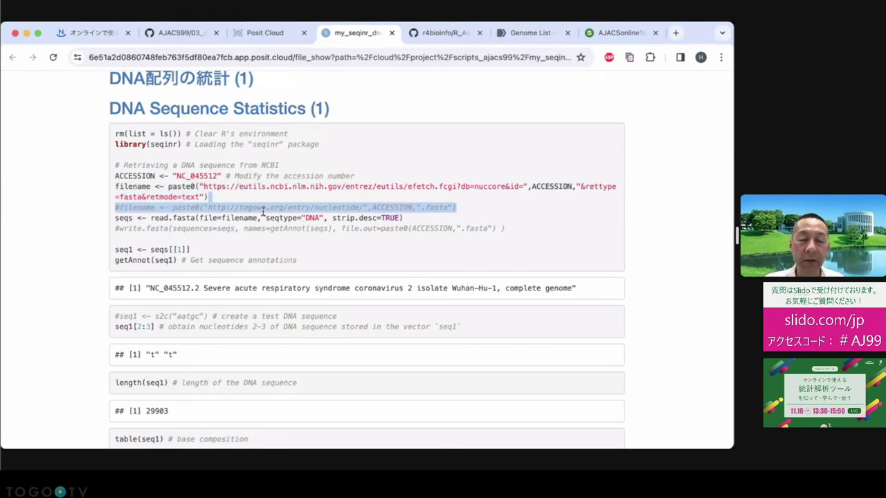
pyautogui.click(162, 194)
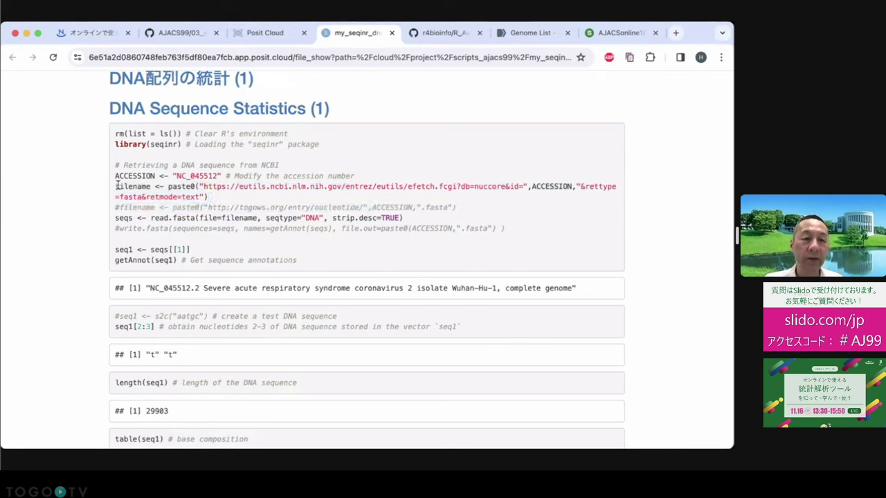
pyautogui.moveTo(115, 186); pyautogui.dragTo(112, 216)
pyautogui.click(134, 205)
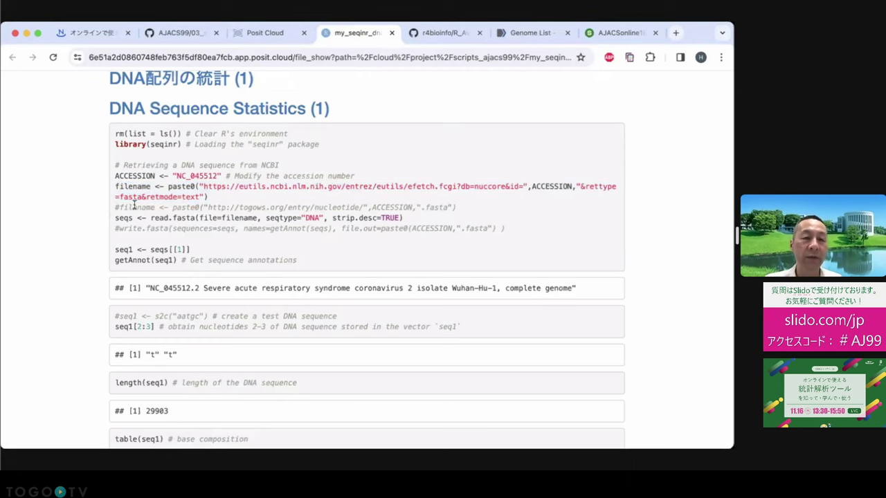
# - Return to Posit Cloud, make the script area taller and open my_seqinr_dna.R at its NCBI retrieval lines
pyautogui.click(268, 33)
pyautogui.scroll(10, 239, 209)
pyautogui.scroll(-3, 282, 220)
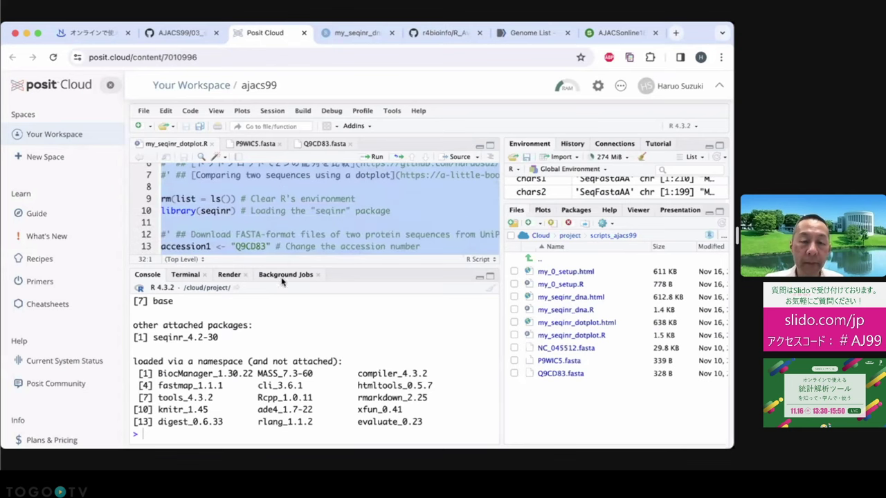
pyautogui.moveTo(282, 280); pyautogui.dragTo(283, 296)
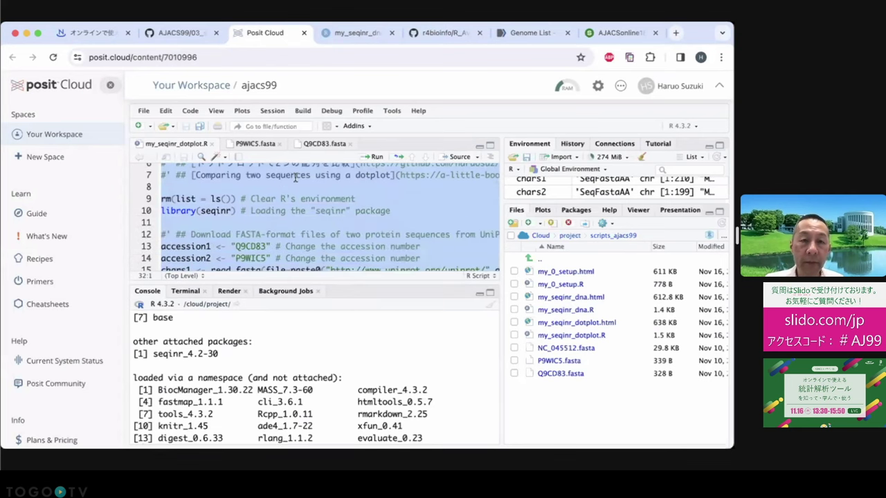
pyautogui.click(566, 309)
pyautogui.scroll(-1, 193, 253)
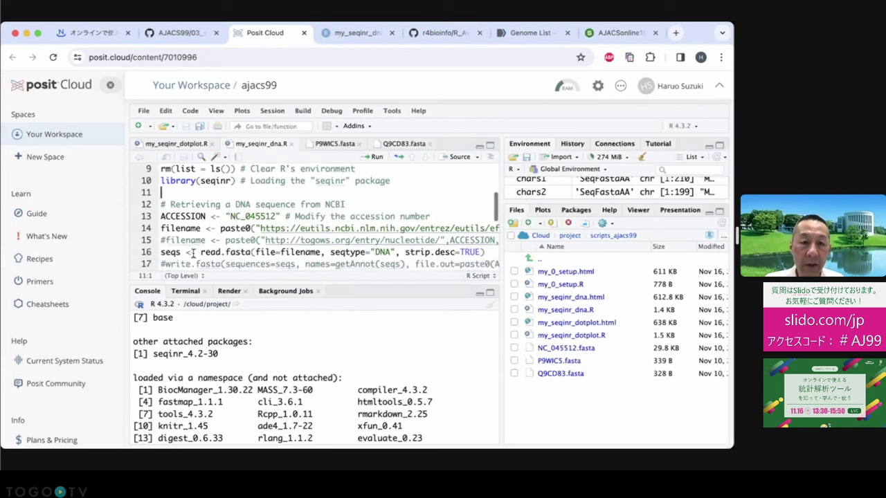
# - Uncomment the togows.org filename assignment on line 15 of my_seqinr_dna.R and try running that line alone
pyautogui.click(165, 240)
pyautogui.press('BackSpace')
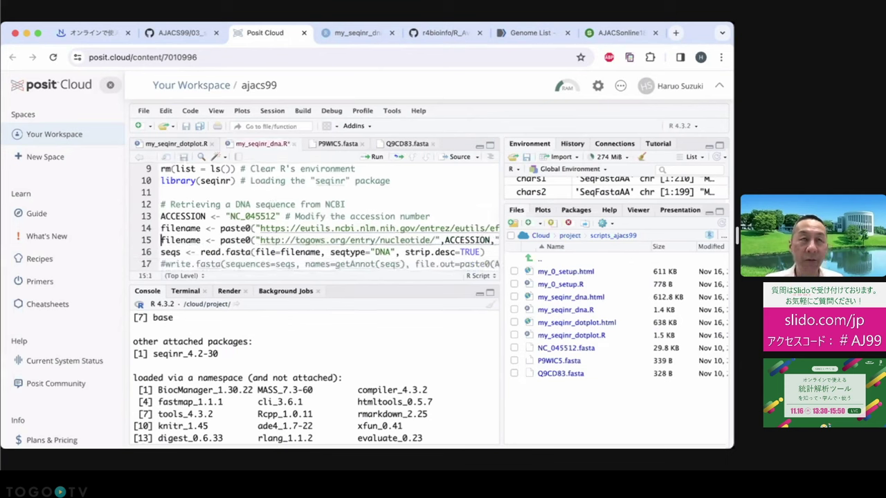
pyautogui.hotkey('ctrl', 'z')
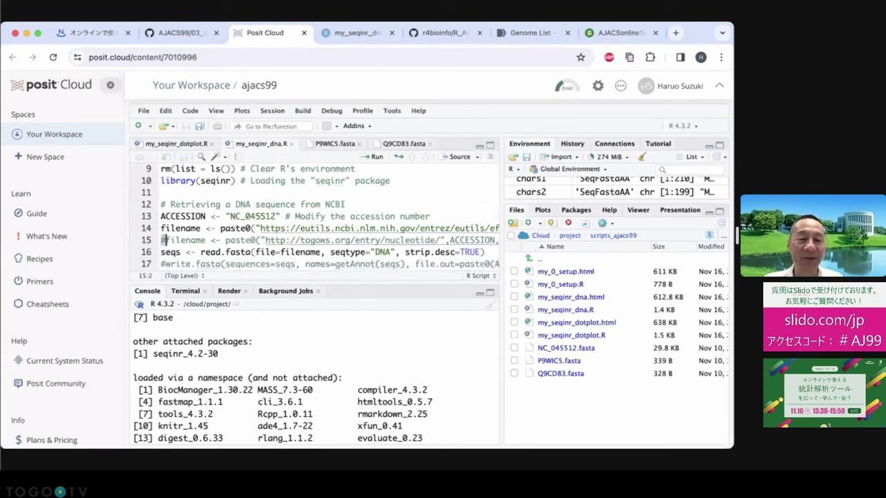
pyautogui.press('BackSpace')
pyautogui.moveTo(161, 242); pyautogui.dragTo(160, 251)
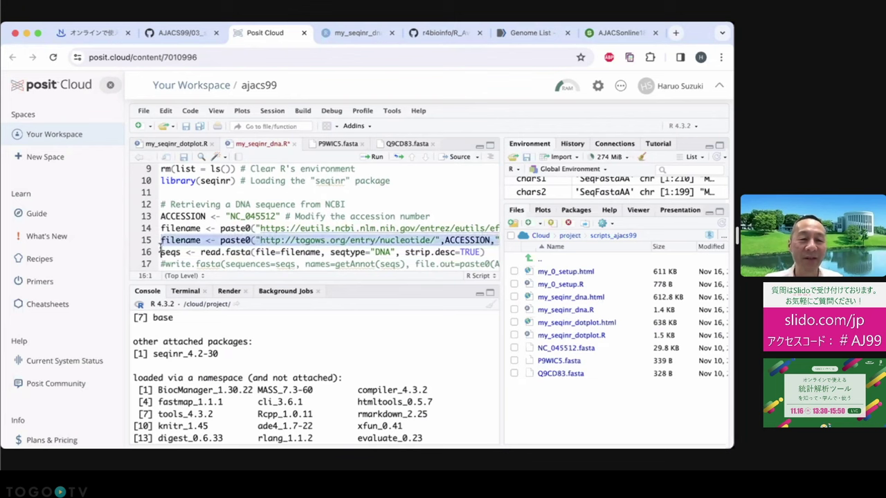
pyautogui.click(368, 162)
pyautogui.click(215, 264)
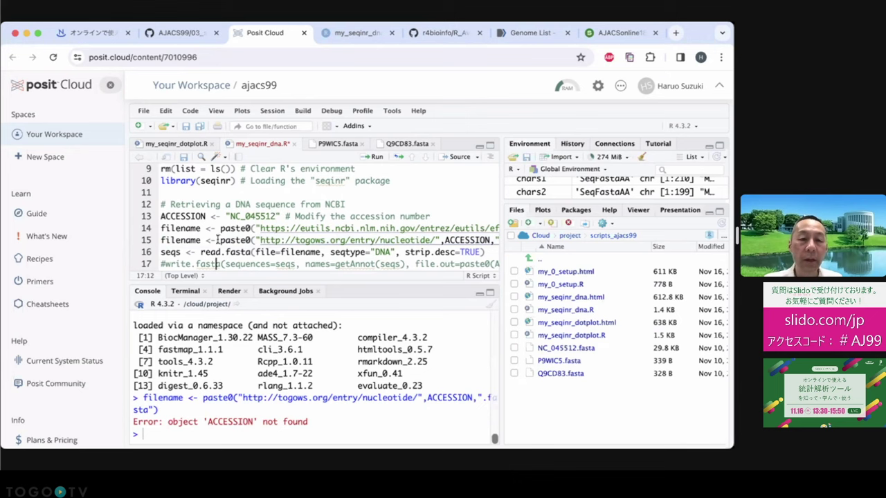
# - Run lines 13 to 15, covering ACCESSION and both filename assignments, and comment out the togows.org line again
pyautogui.moveTo(161, 217); pyautogui.dragTo(160, 254)
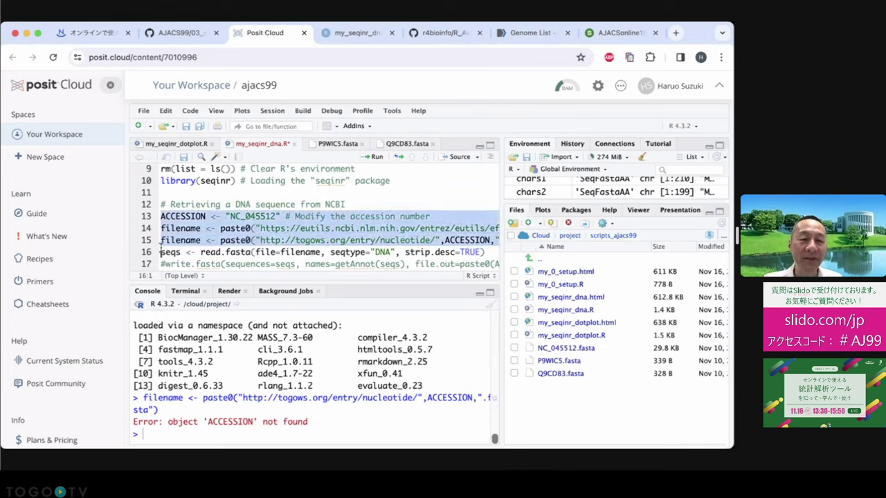
pyautogui.click(373, 156)
pyautogui.click(161, 239)
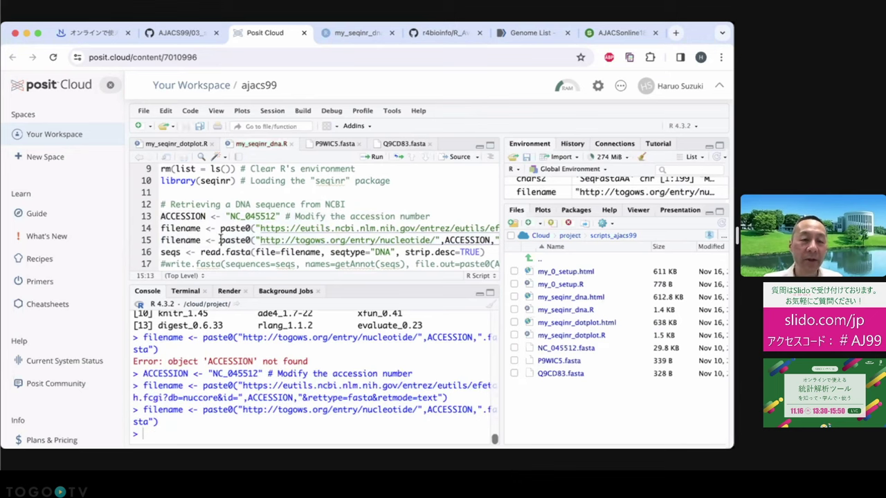
pyautogui.write('#')
pyautogui.click(197, 240)
pyautogui.moveTo(161, 227); pyautogui.dragTo(159, 252)
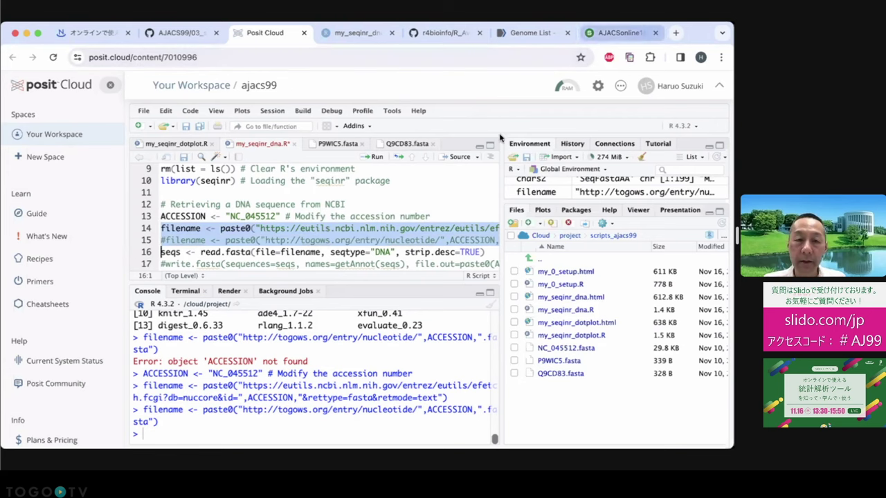
# - Read the Slido question comparing count and rho values for aa and ac, and return to the beginning of my_seqinr_dna.R in Posit Cloud
pyautogui.click(601, 33)
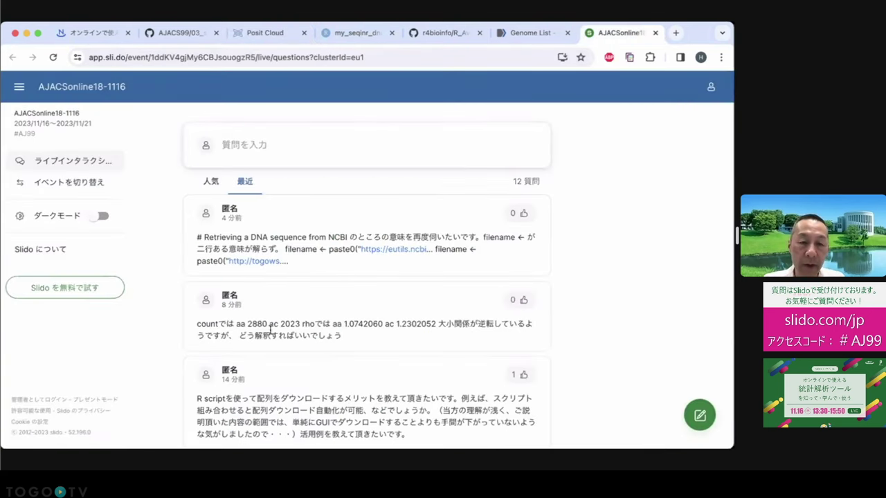
pyautogui.moveTo(247, 326); pyautogui.dragTo(393, 315)
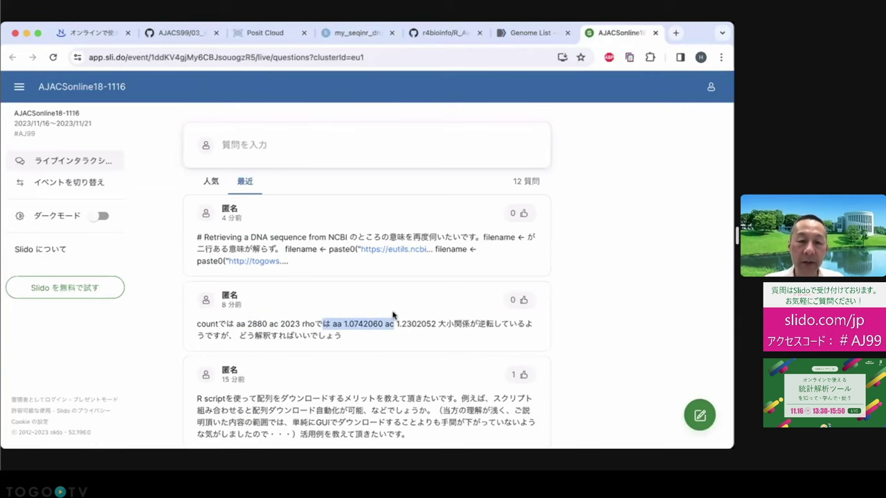
pyautogui.click(374, 35)
pyautogui.click(276, 34)
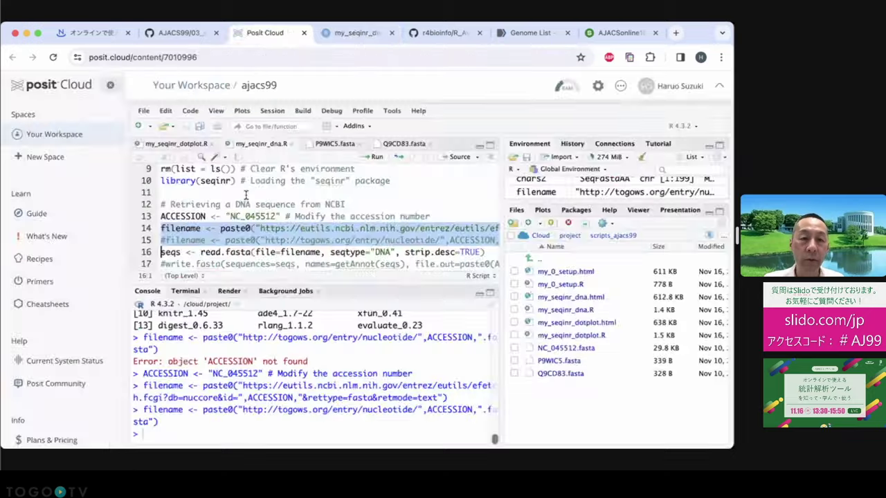
pyautogui.scroll(3, 245, 196)
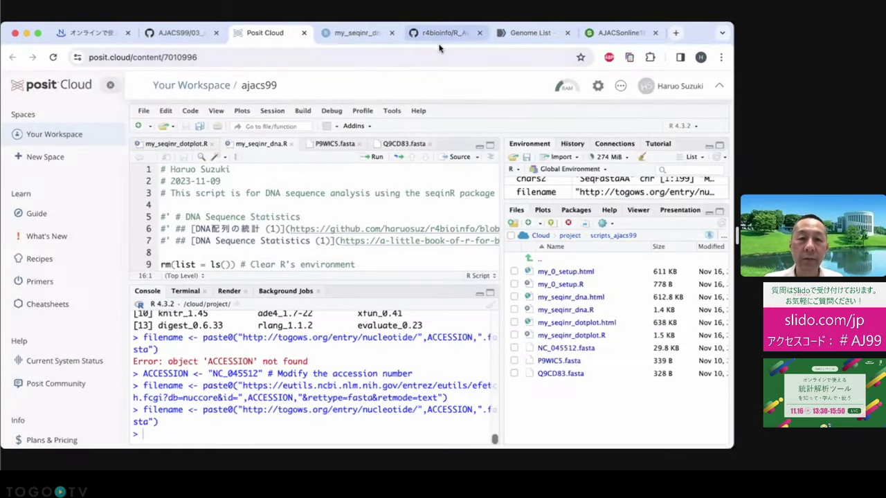
# - Switch to the r4bioinfo R_Avril_Coghlan README on GitHub and find its list of book chapters
pyautogui.press('super+5')
pyautogui.scroll(-10, 396, 236)
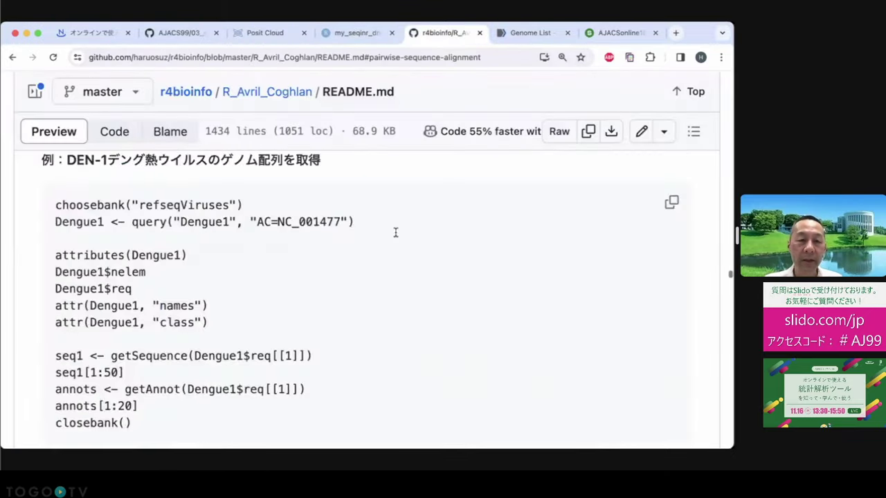
pyautogui.scroll(20, 396, 236)
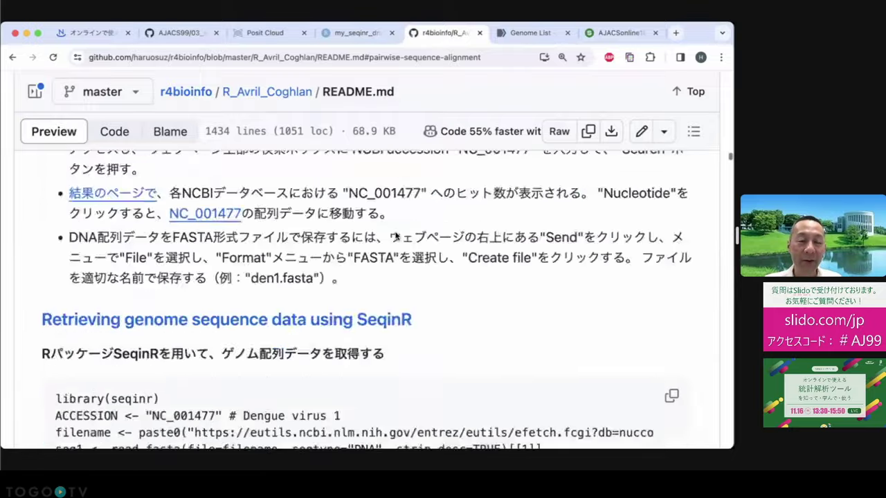
pyautogui.scroll(10, 396, 233)
pyautogui.scroll(-8, 395, 233)
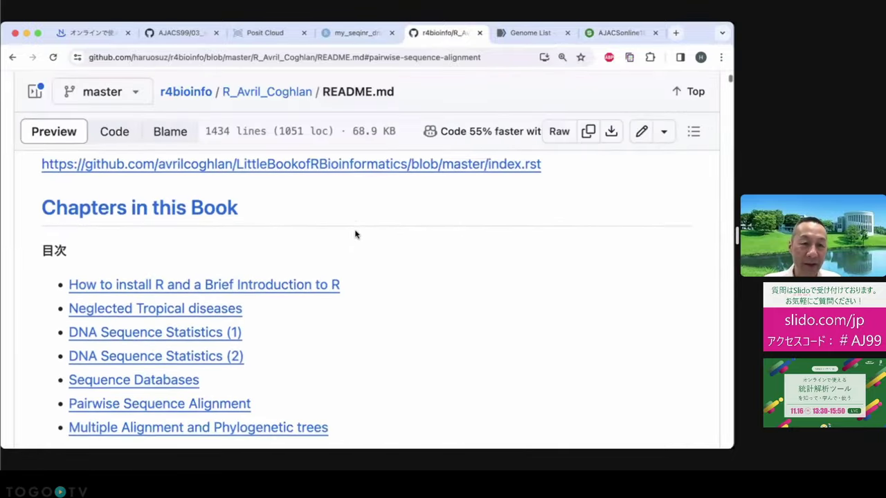
pyautogui.scroll(1, 332, 234)
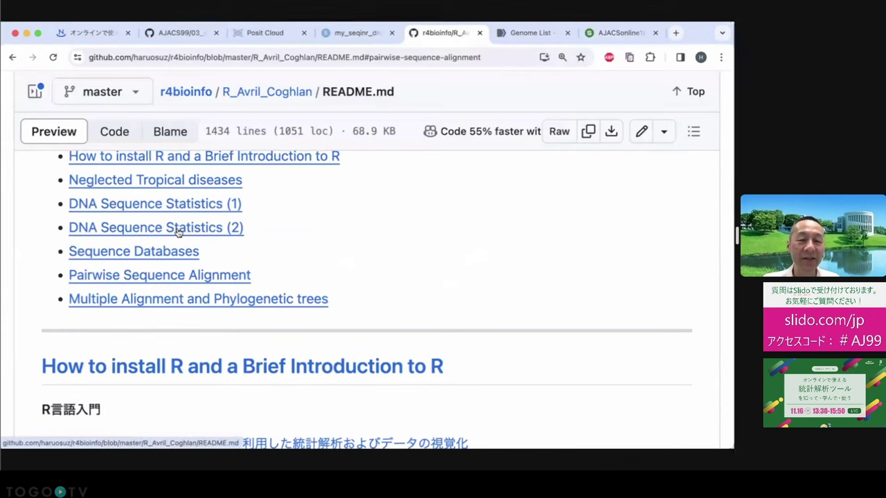
# - Go to the DNA Sequence Statistics (2) chapter and find the example code for oligomer counts and the rho statistic
pyautogui.click(178, 232)
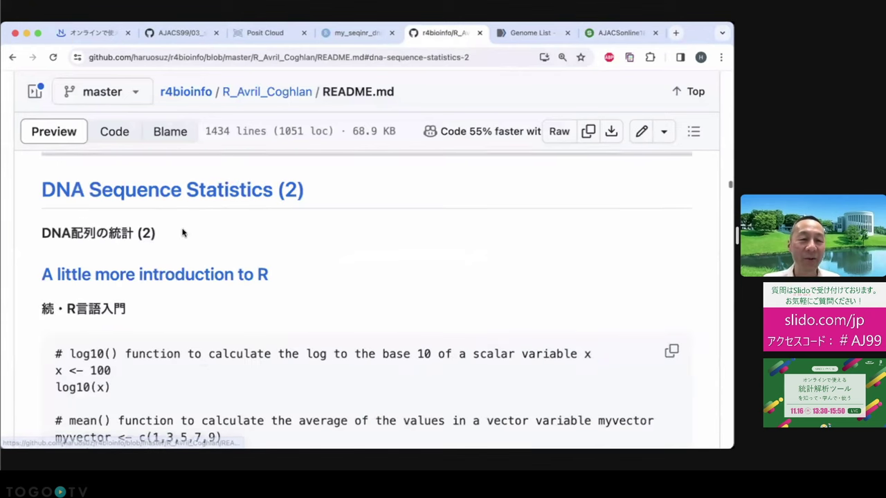
pyautogui.scroll(-10, 287, 281)
pyautogui.scroll(-20, 286, 281)
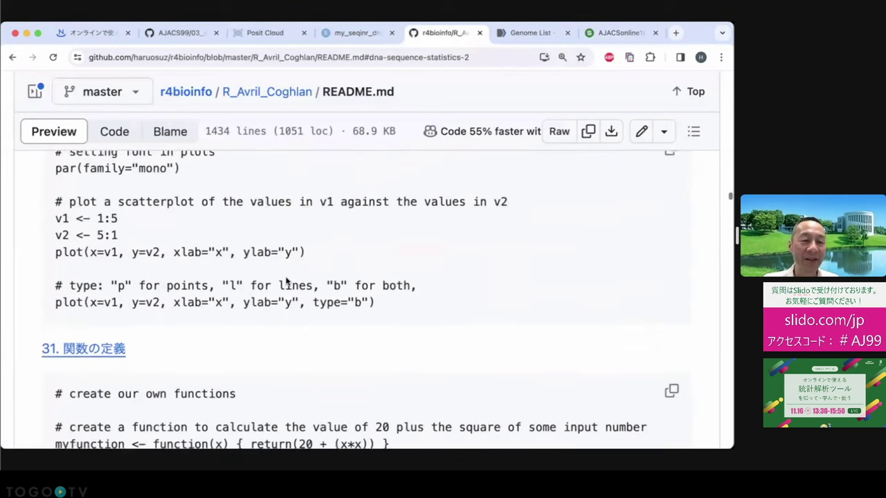
pyautogui.scroll(-15, 286, 281)
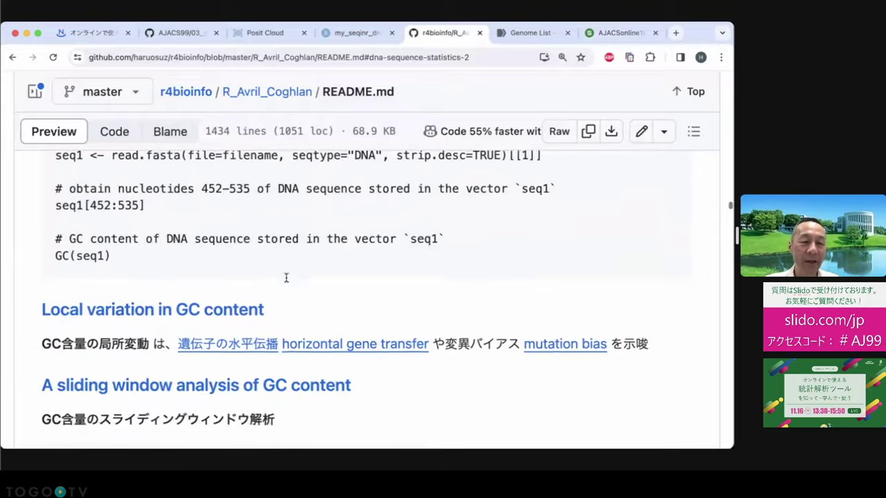
pyautogui.scroll(5, 287, 281)
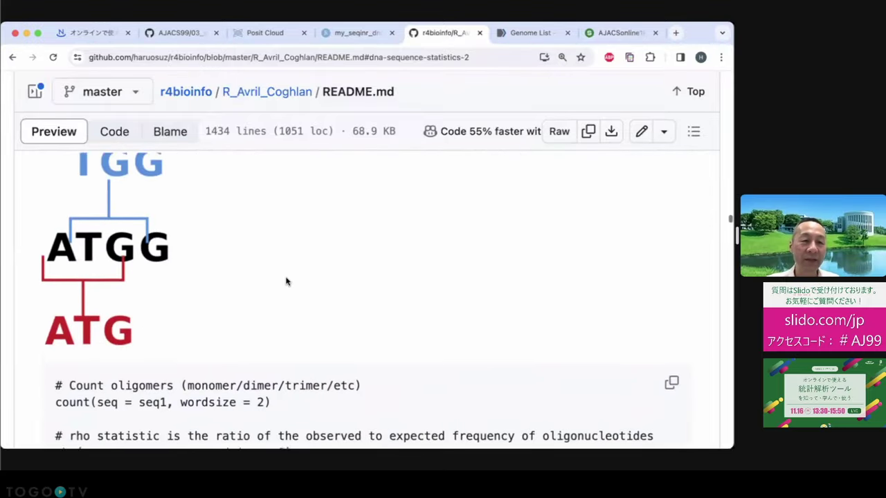